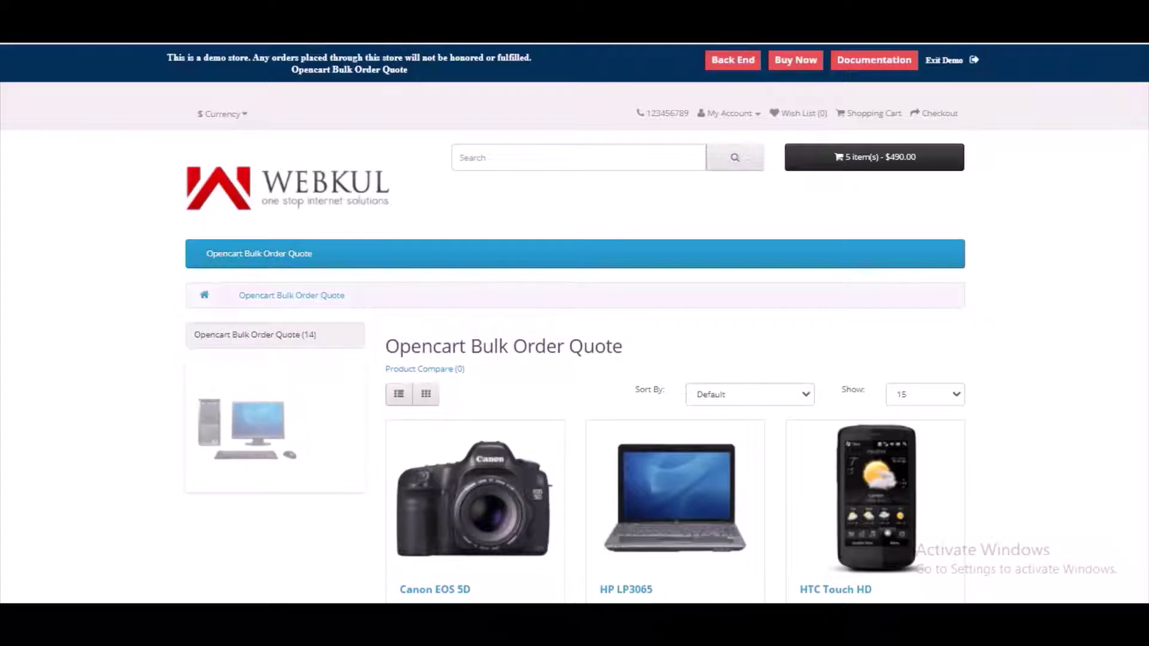
# Step: Open the Canon EOS 5D product page from the Opencart Bulk Order Quote category and bring up its purchase options
pyautogui.scroll(-1, 575, 359)
pyautogui.scroll(1, 574, 359)
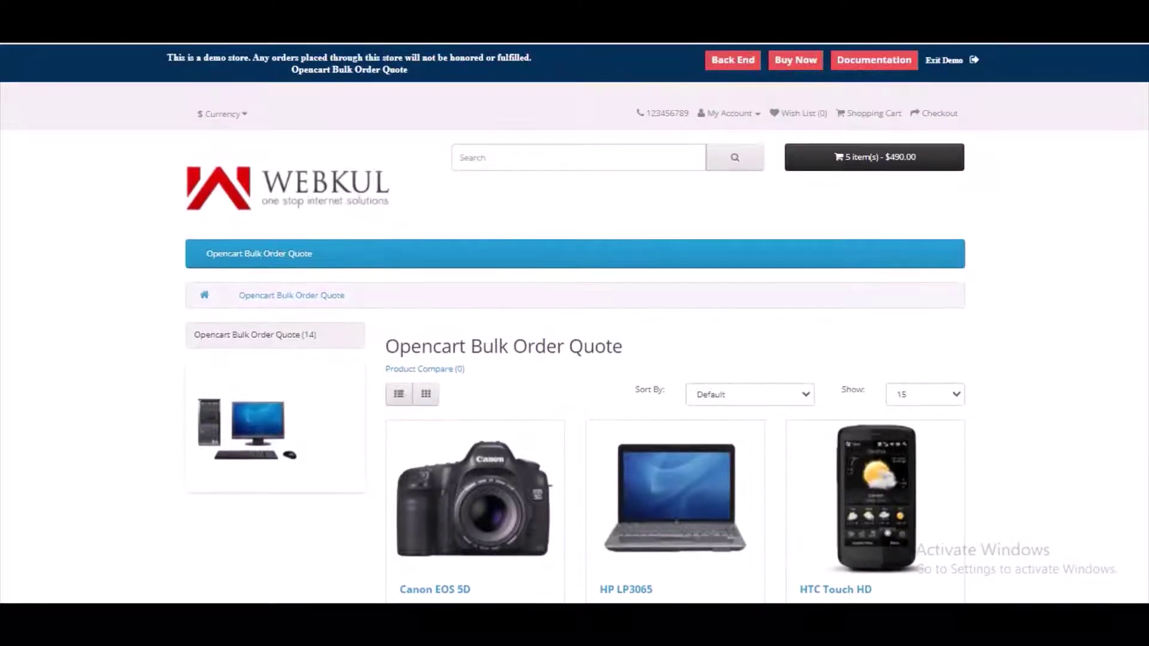
pyautogui.scroll(-5, 635, 227)
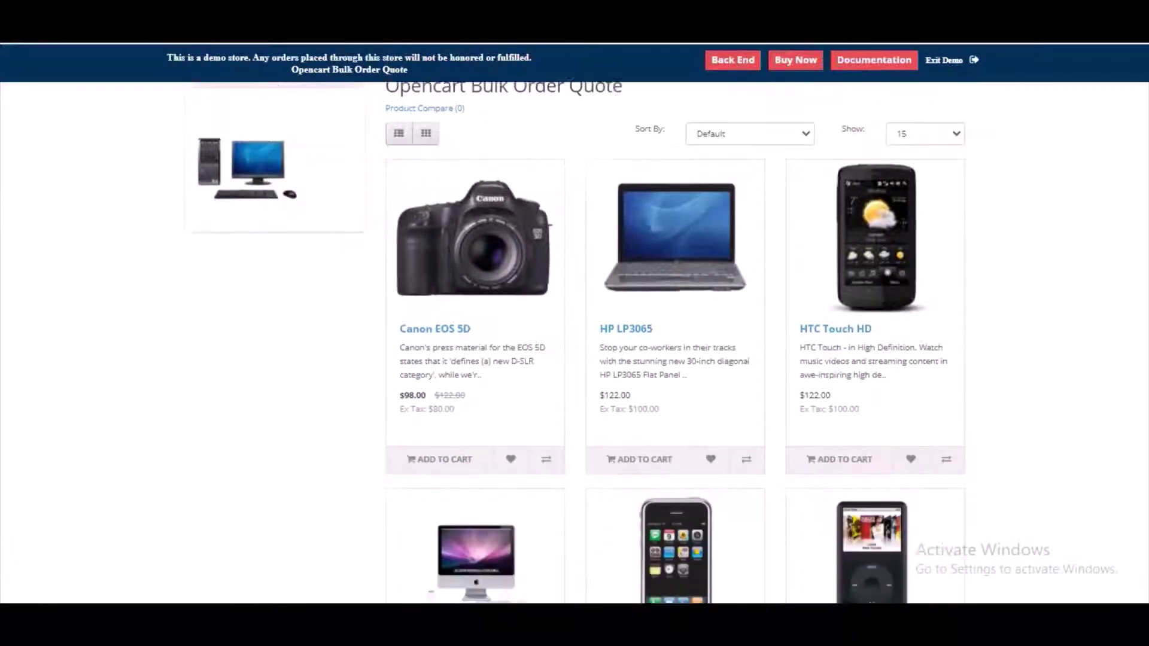
pyautogui.click(496, 239)
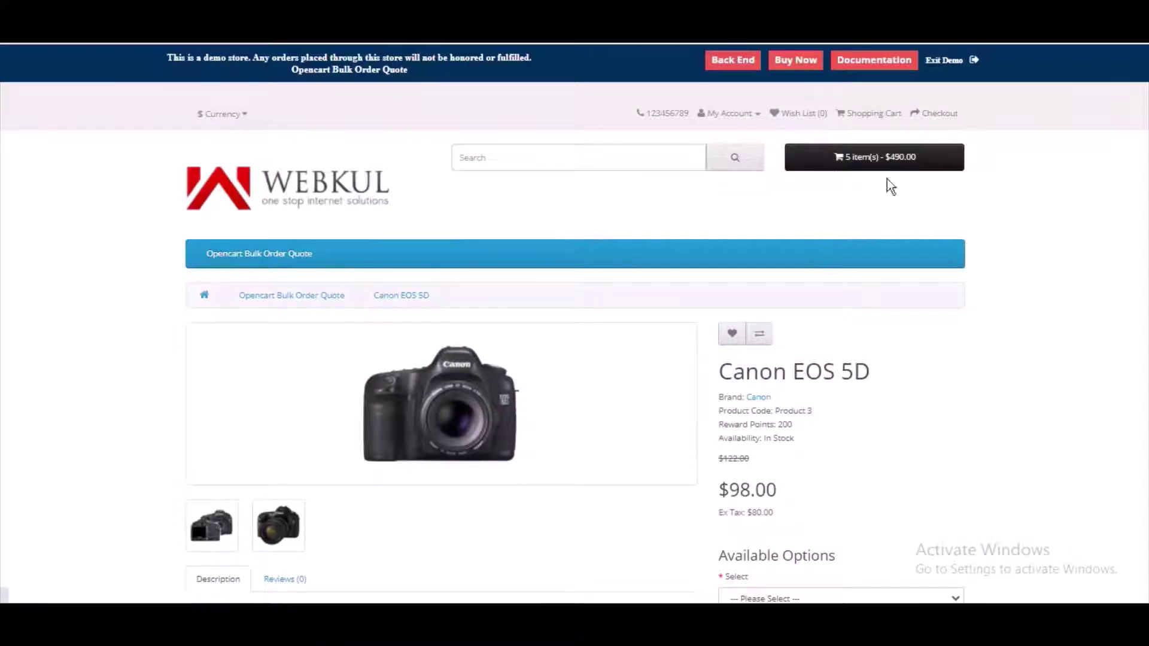
pyautogui.scroll(-1, 575, 348)
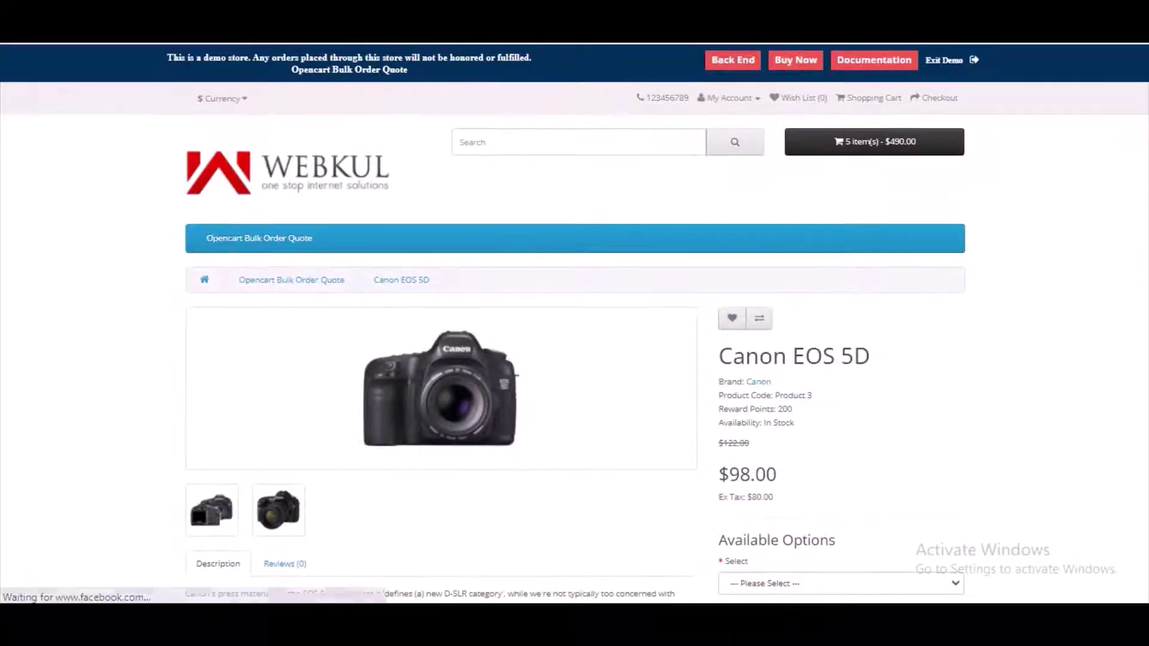
pyautogui.scroll(-1, 575, 348)
pyautogui.scroll(-1, 574, 349)
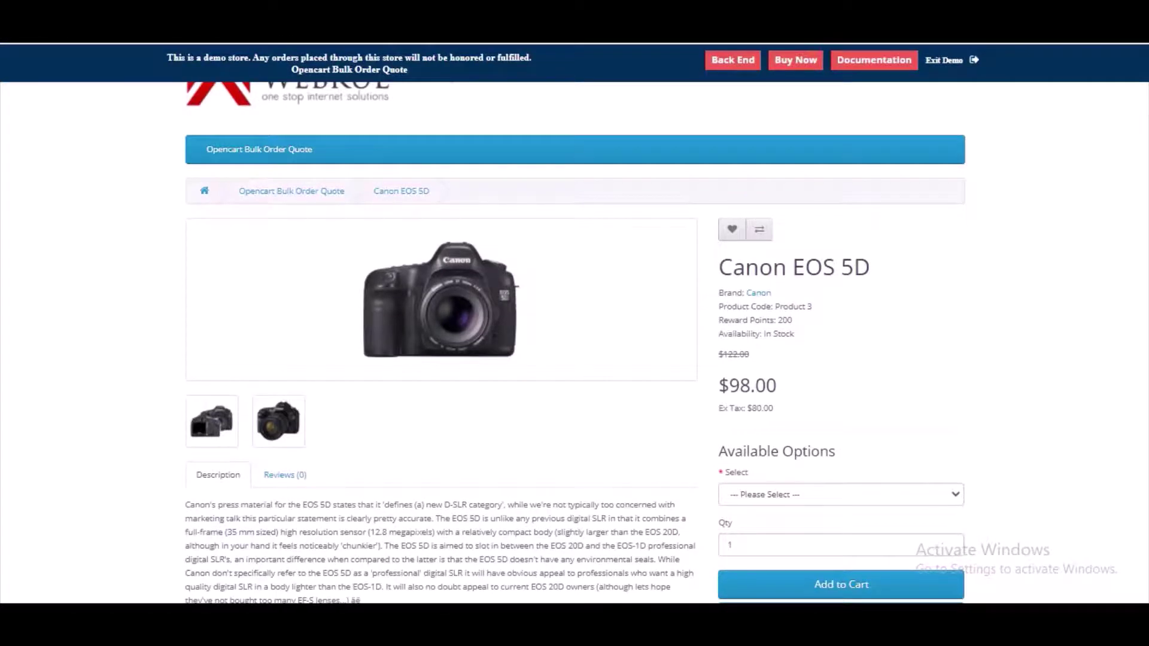
pyautogui.scroll(-3, 575, 348)
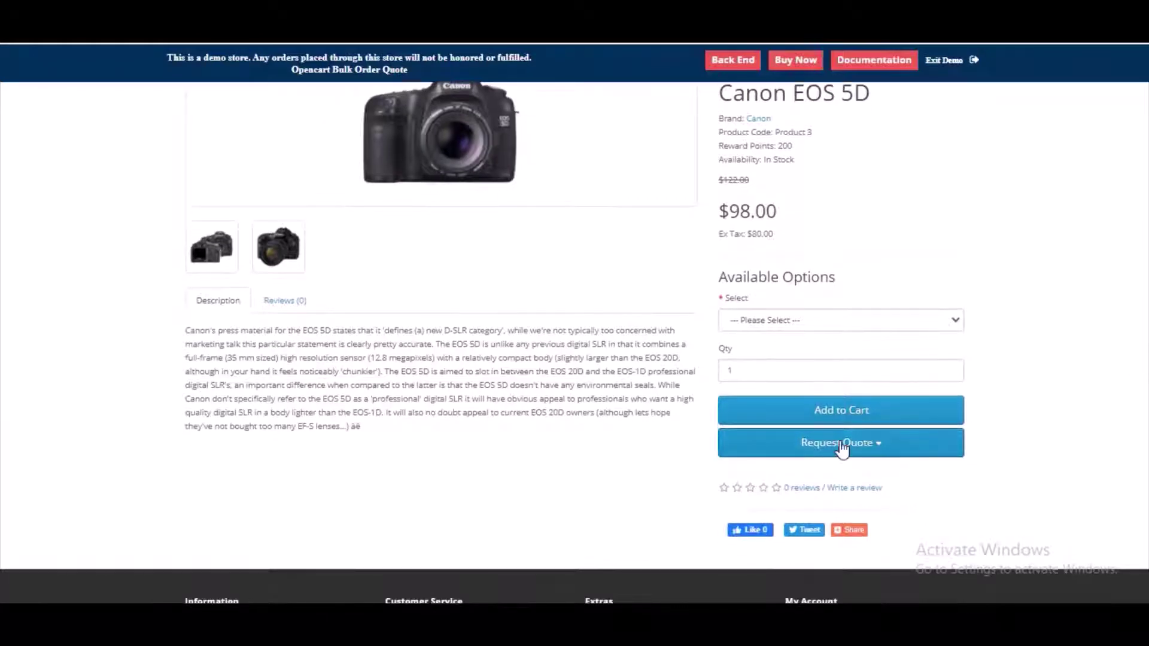
pyautogui.click(879, 453)
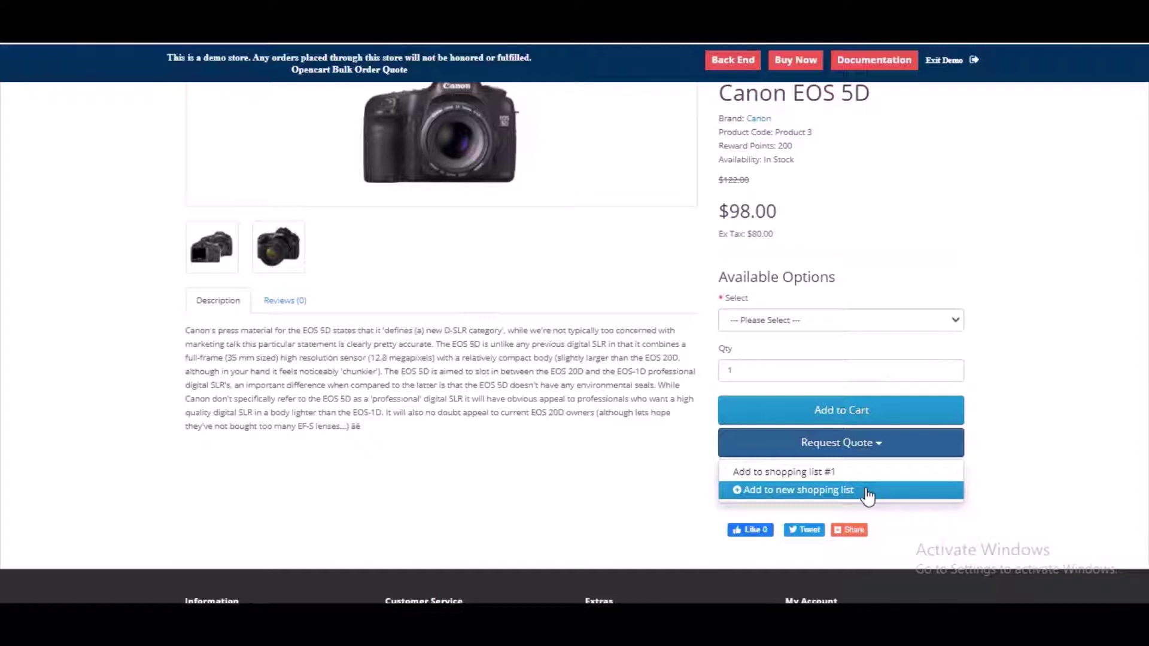
pyautogui.click(830, 491)
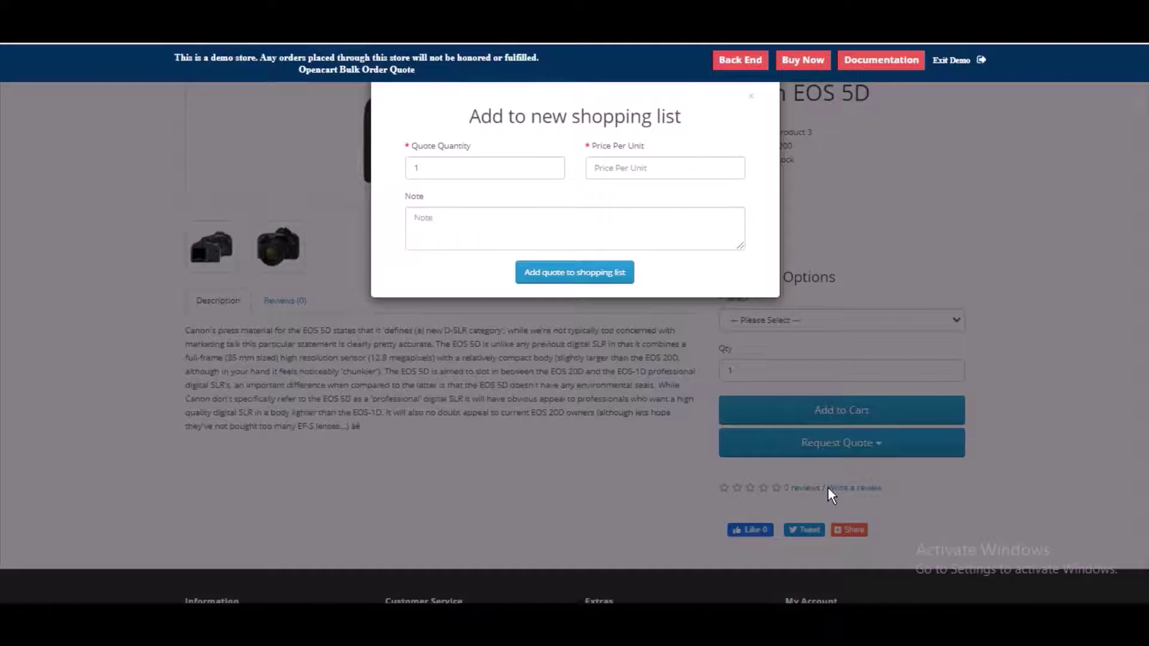
pyautogui.click(906, 202)
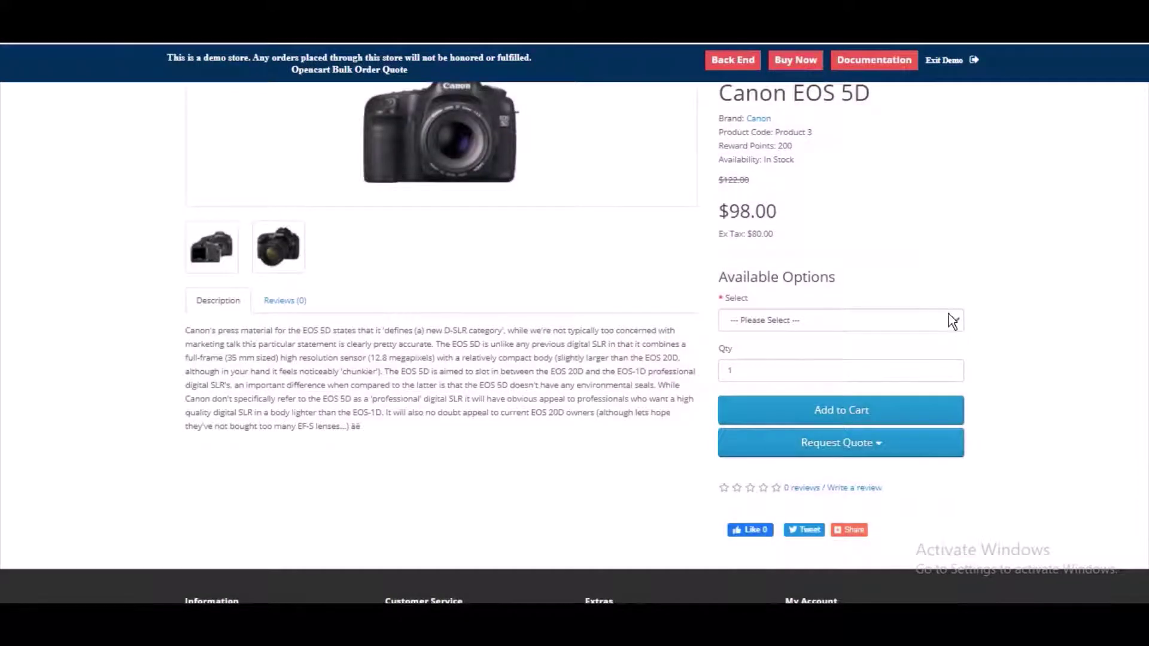
# Step: Choose the Red option for the Canon EOS 5D and set the quantity to 5
pyautogui.click(950, 318)
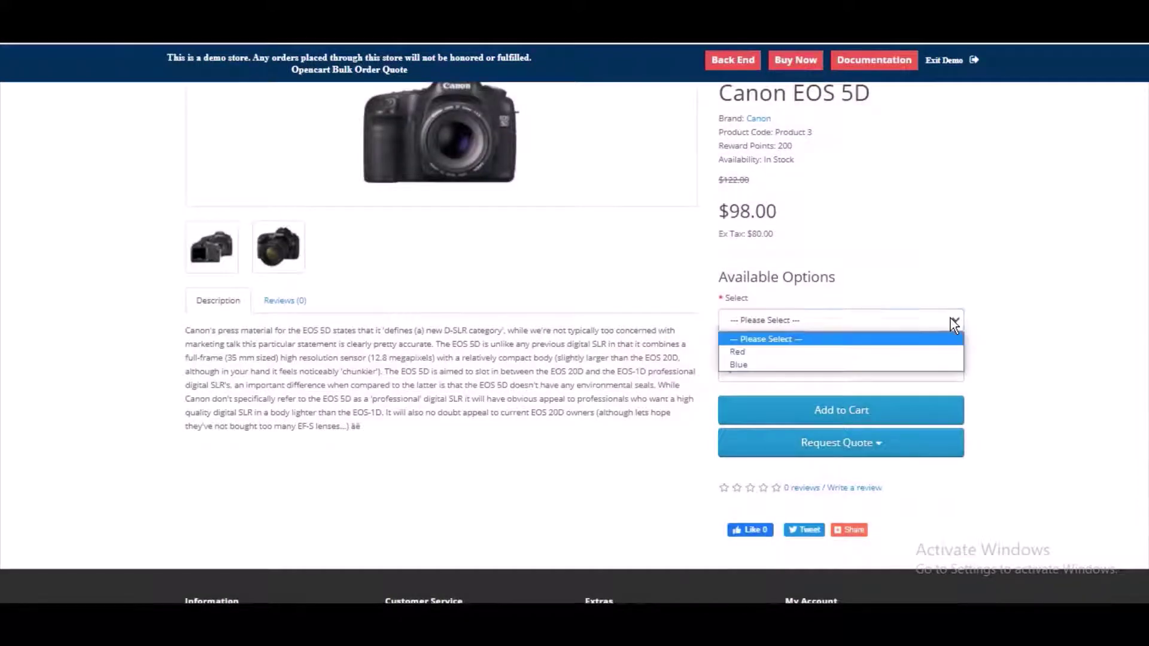
pyautogui.click(936, 350)
pyautogui.click(929, 369)
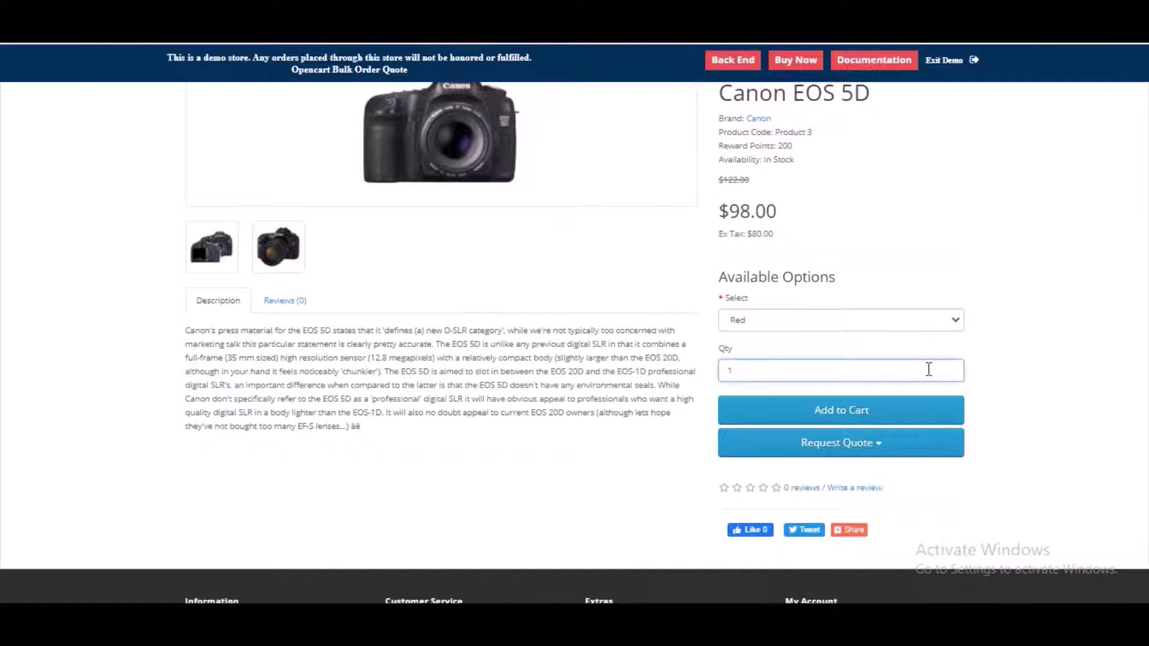
pyautogui.press('BackSpace')
pyautogui.write('5')
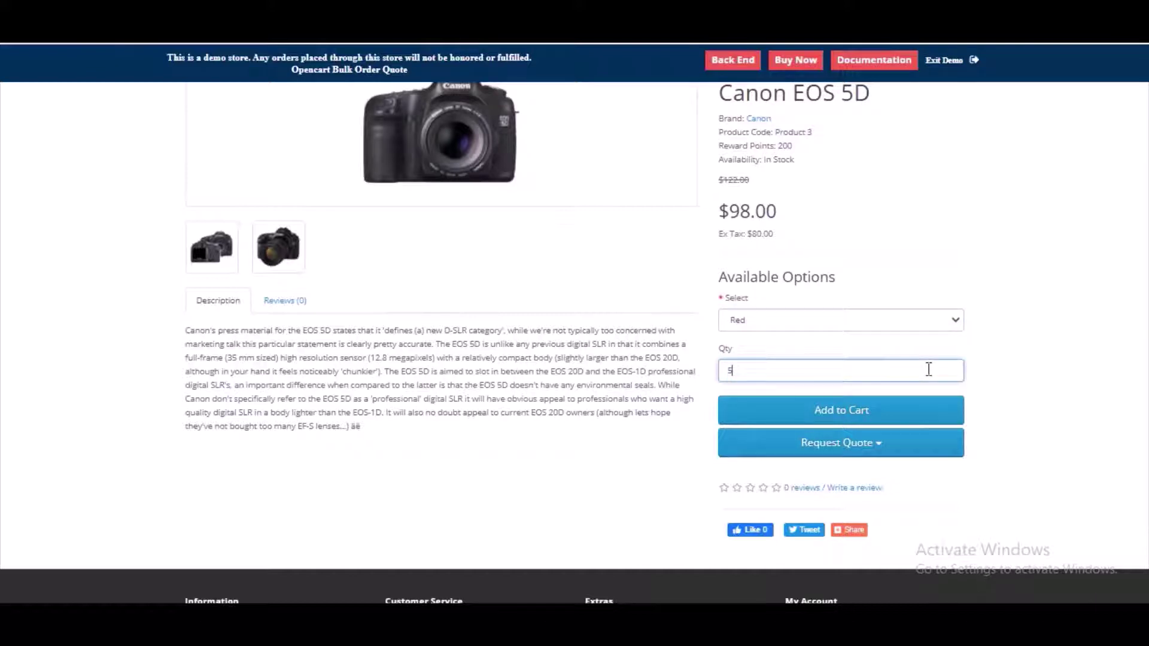
# Step: Add the camera quote to a new shopping list with a price per unit of 60 and the note "Need filters with lenses"
pyautogui.click(878, 442)
pyautogui.click(855, 489)
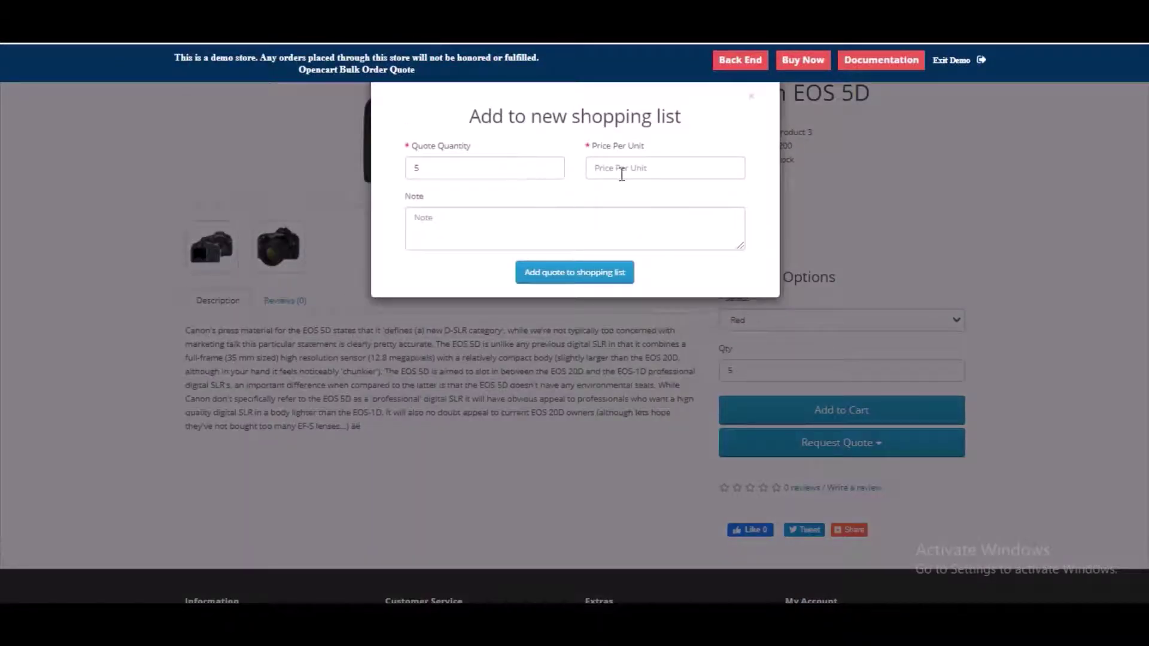
pyautogui.click(622, 174)
pyautogui.write('60')
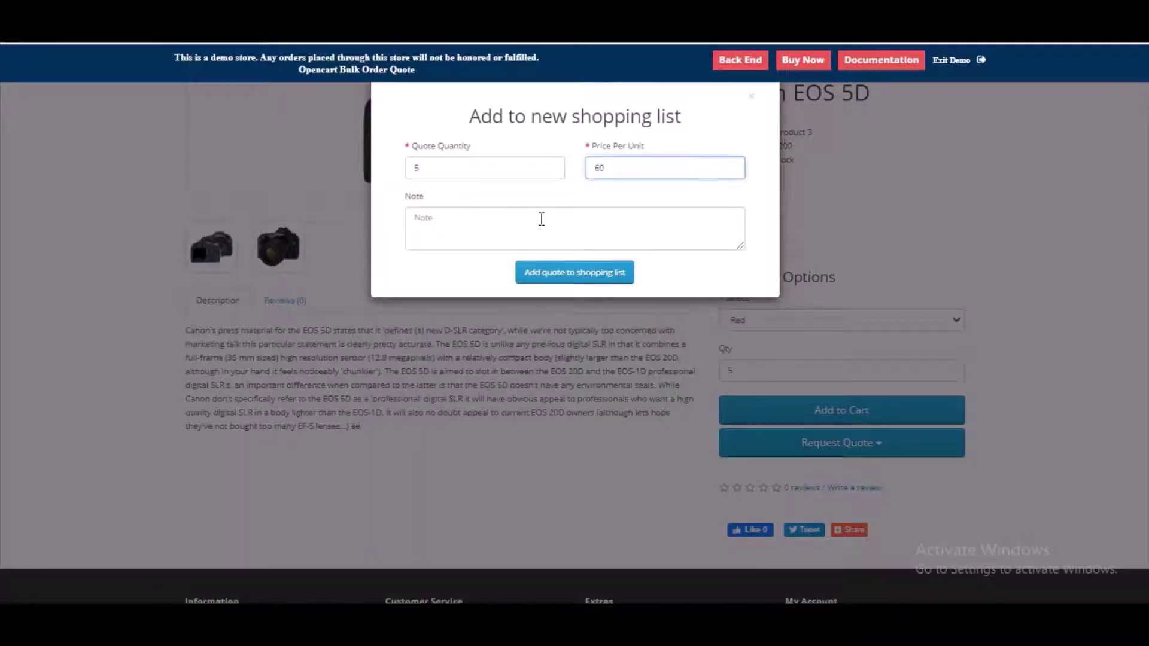
pyautogui.click(542, 219)
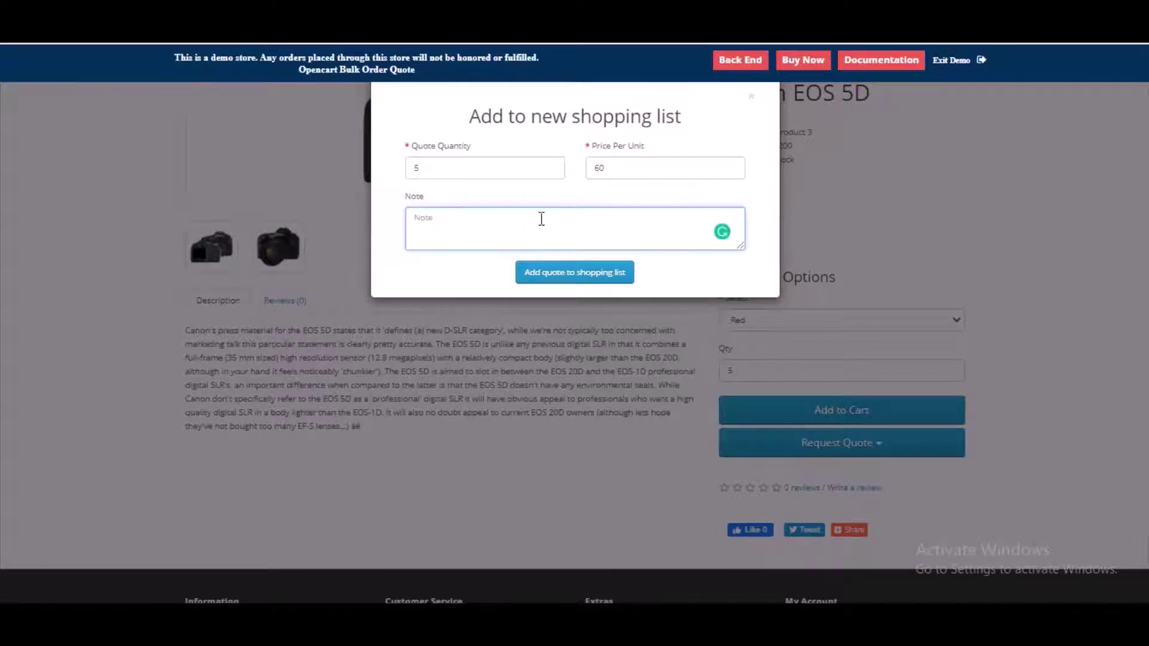
pyautogui.write('Need filters with lenses')
pyautogui.click(573, 273)
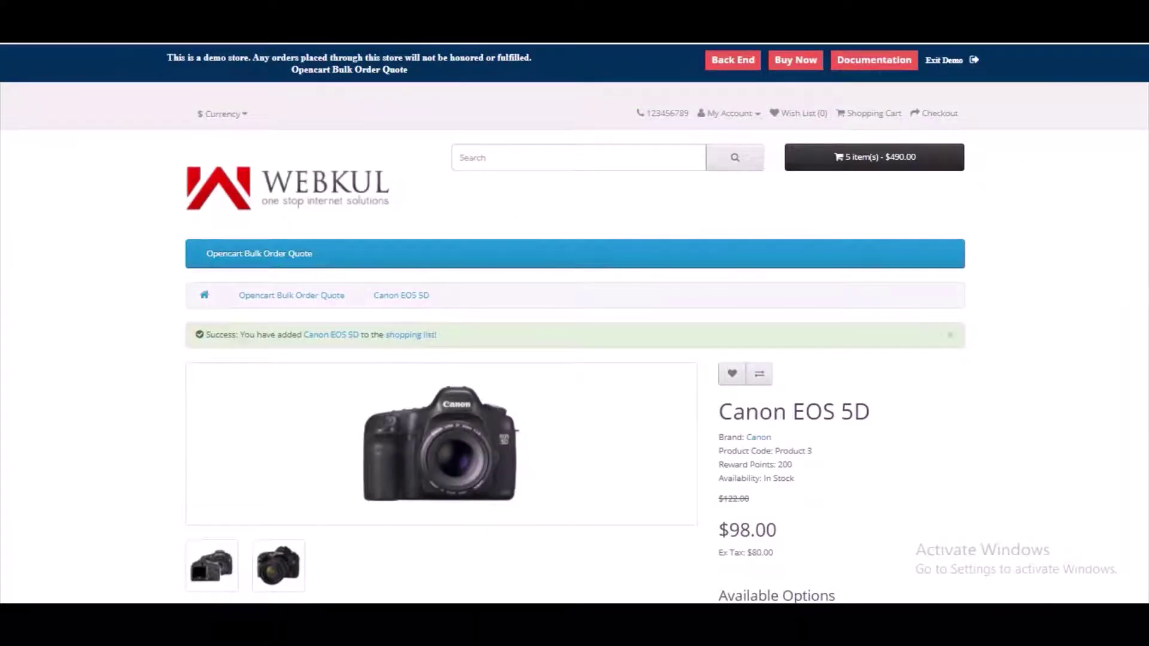
pyautogui.scroll(-1, 575, 341)
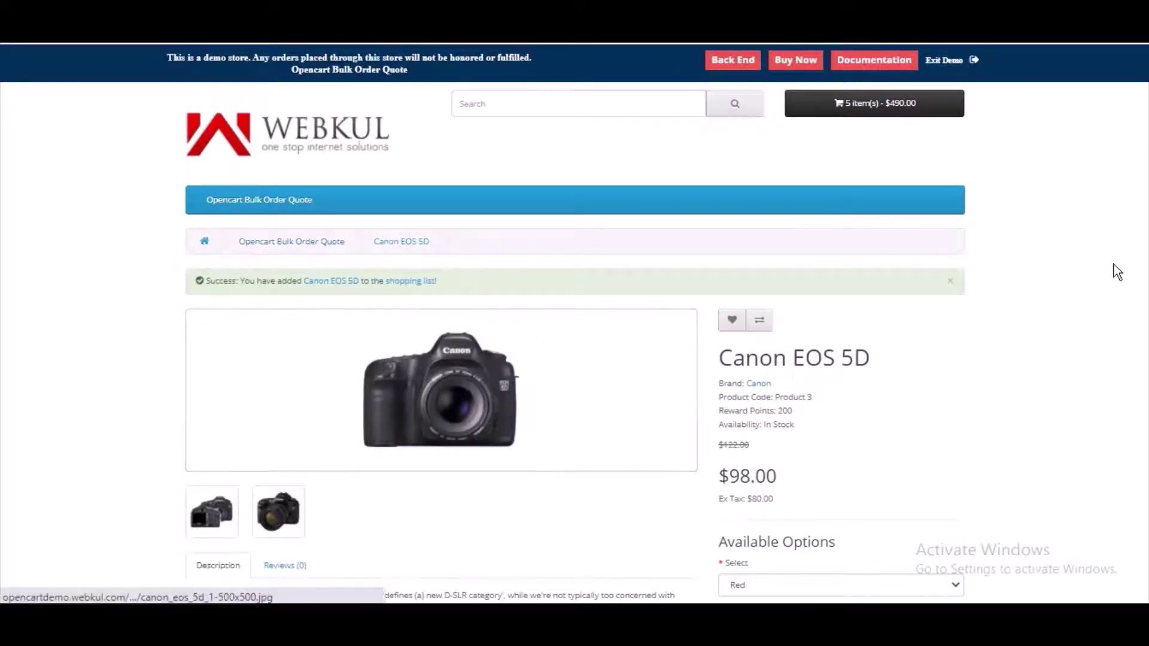
pyautogui.scroll(-4, 1113, 265)
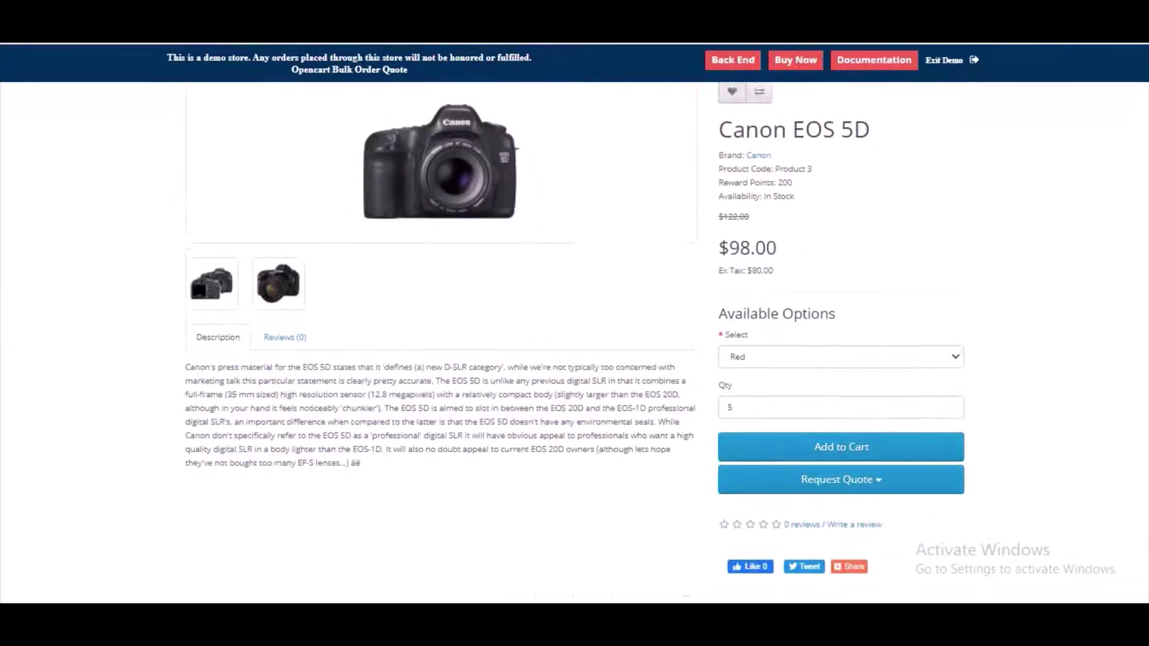
pyautogui.click(840, 447)
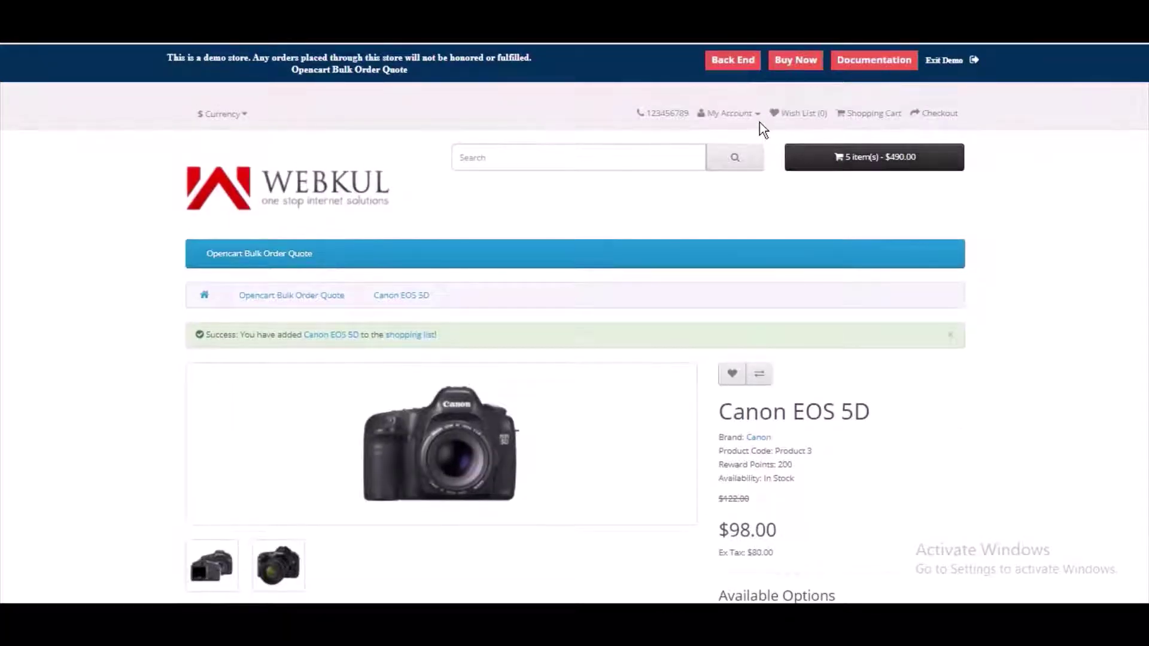
# Step: Open the Quotation Shopping List from the customer's account page
pyautogui.click(725, 114)
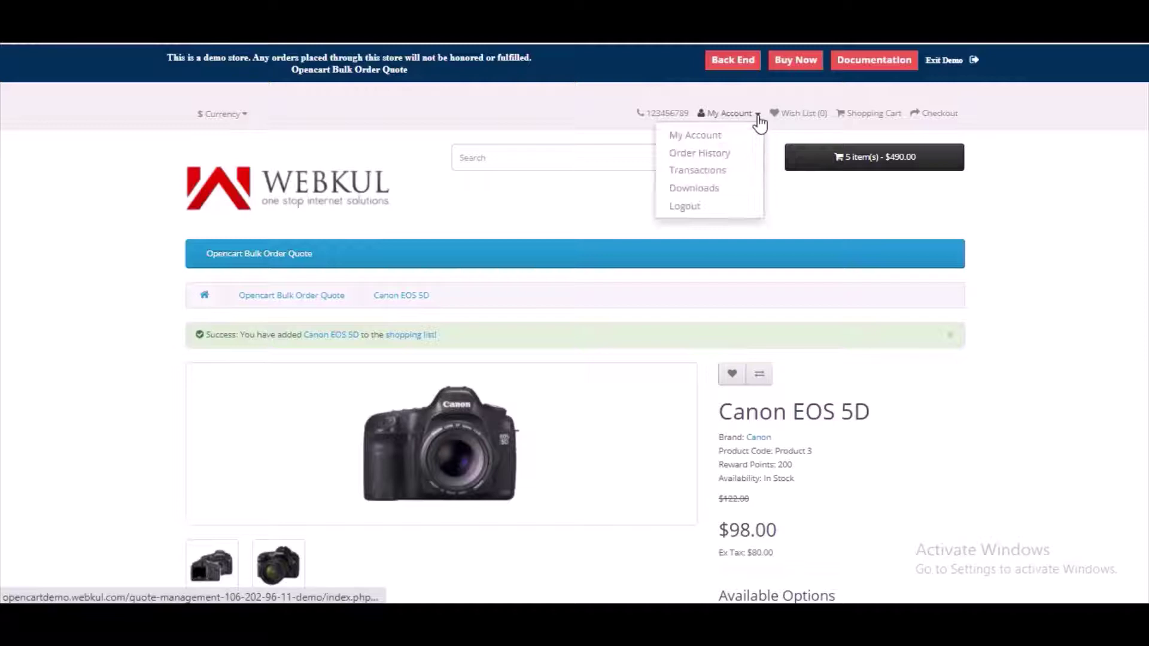
pyautogui.click(712, 136)
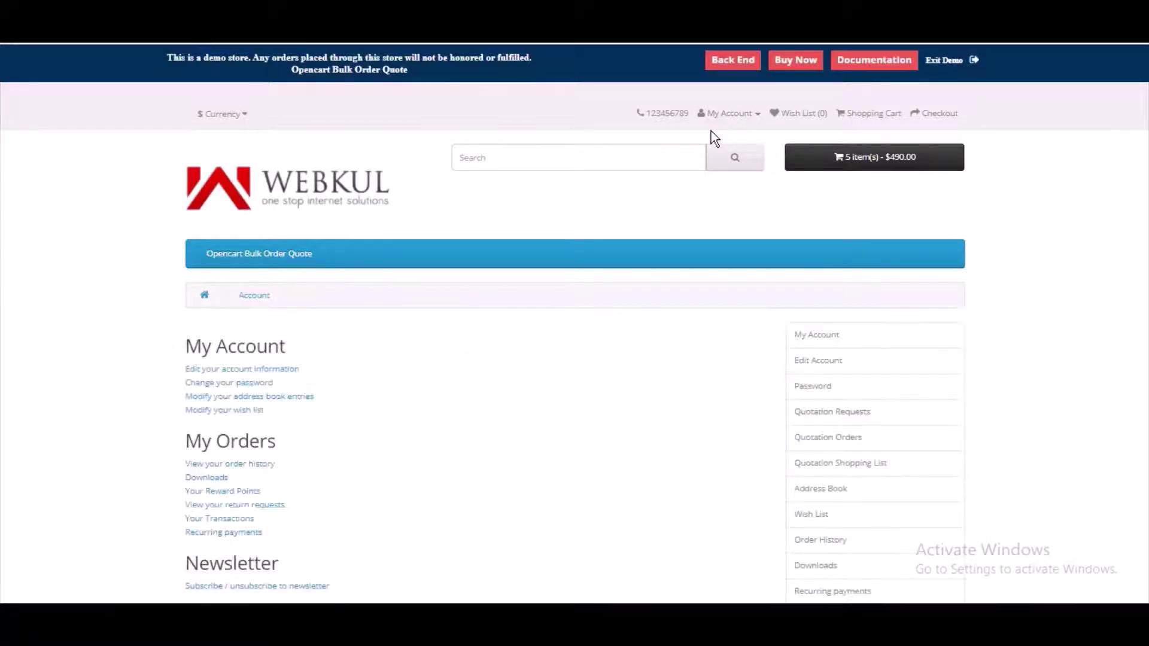
pyautogui.click(870, 467)
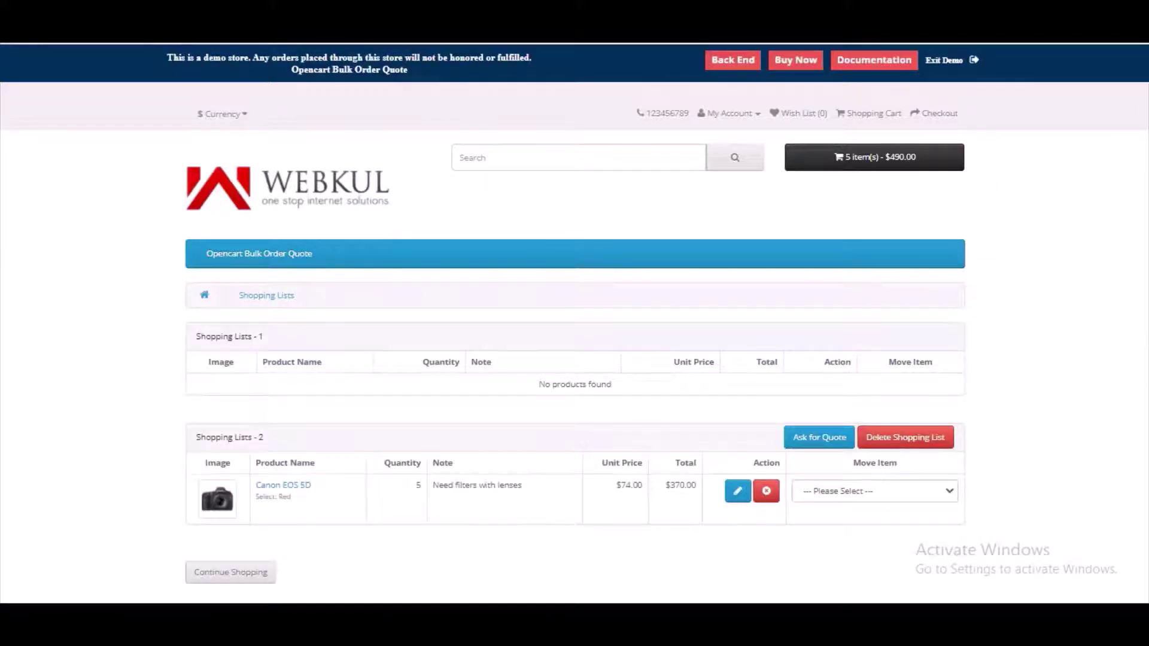
# Step: Check the move options available for the Canon EOS 5D in shopping list 2
pyautogui.scroll(-2, 575, 324)
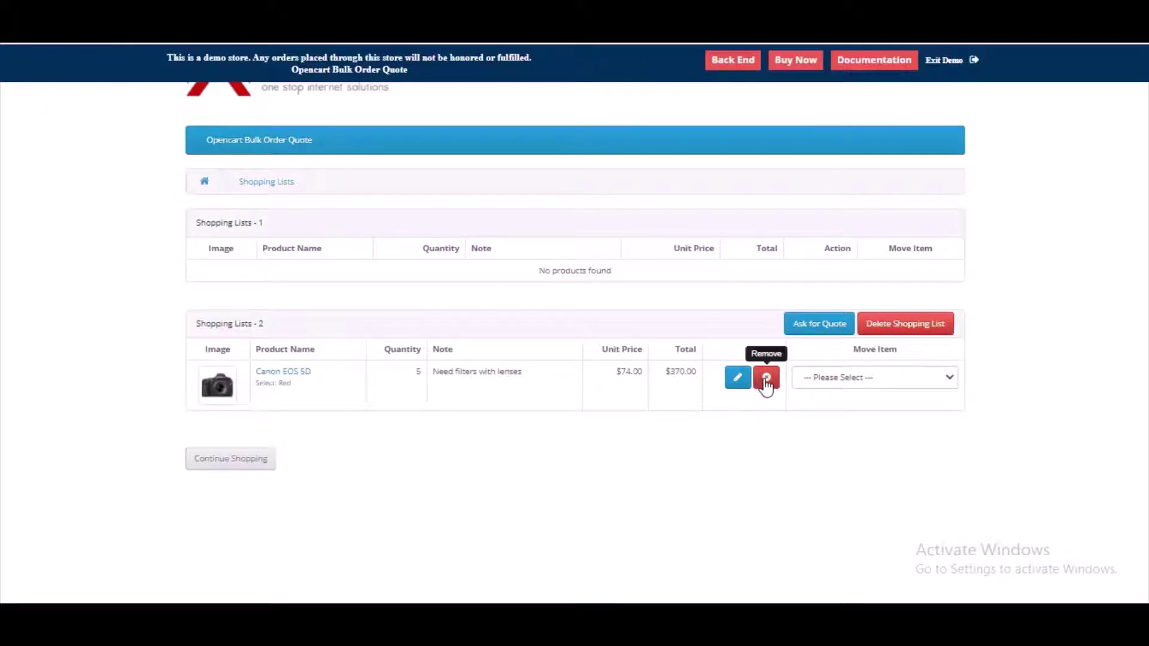
pyautogui.click(943, 386)
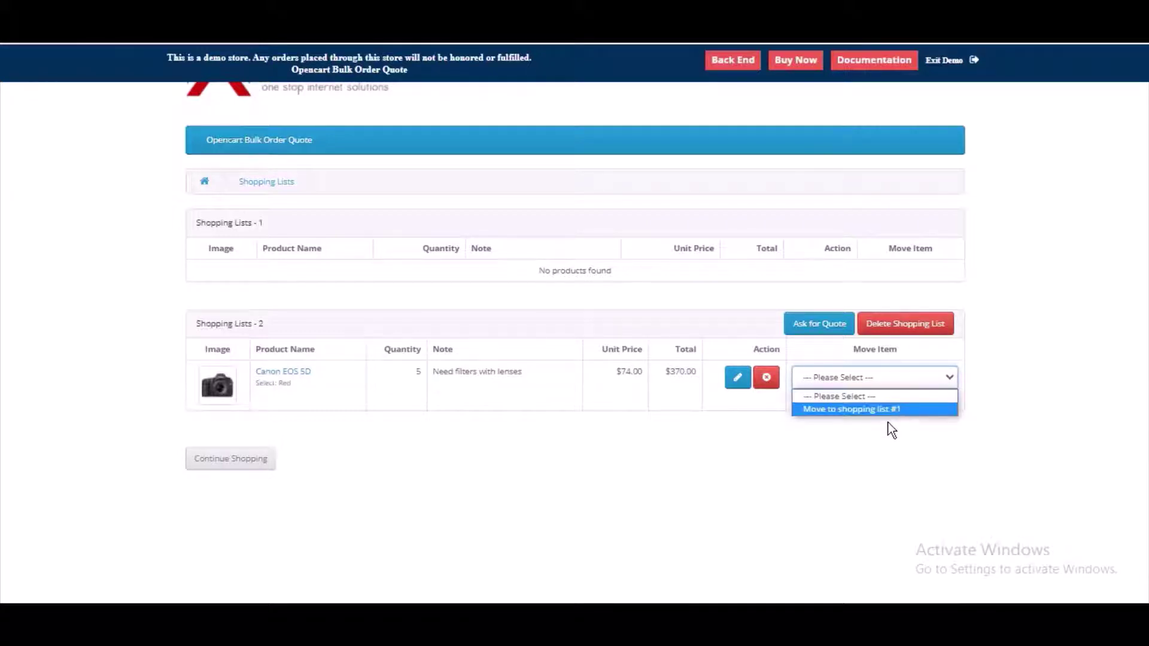
pyautogui.click(889, 446)
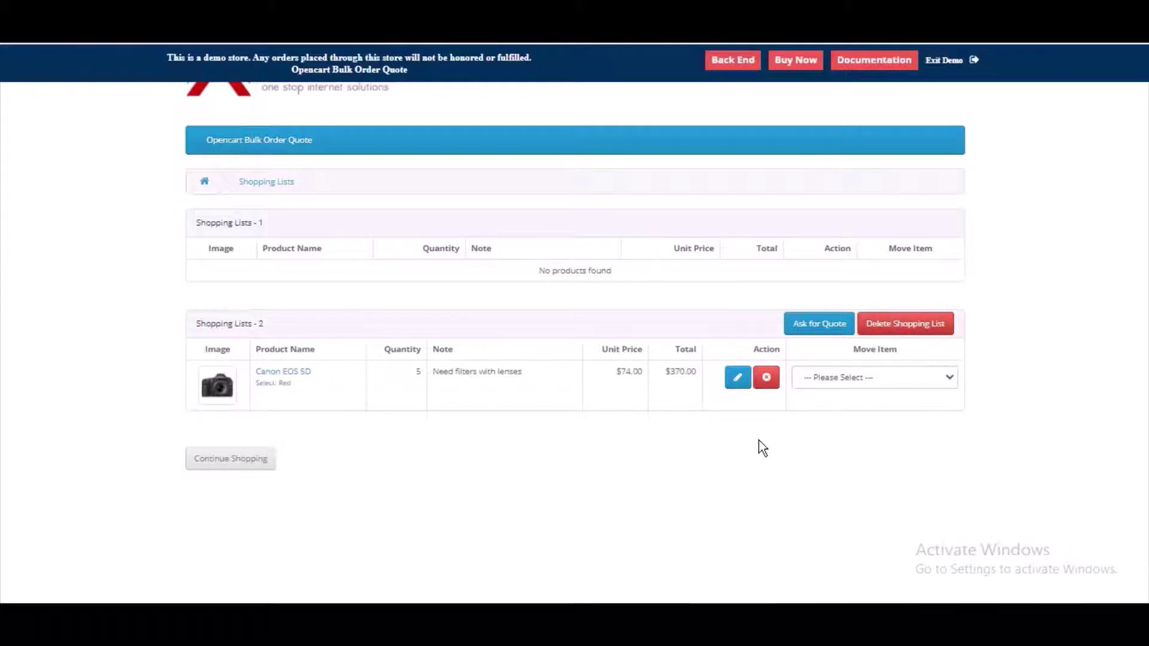
# Step: Ask for a quote on shopping list 2, submitting the remark "Nothing"
pyautogui.click(814, 324)
pyautogui.click(647, 168)
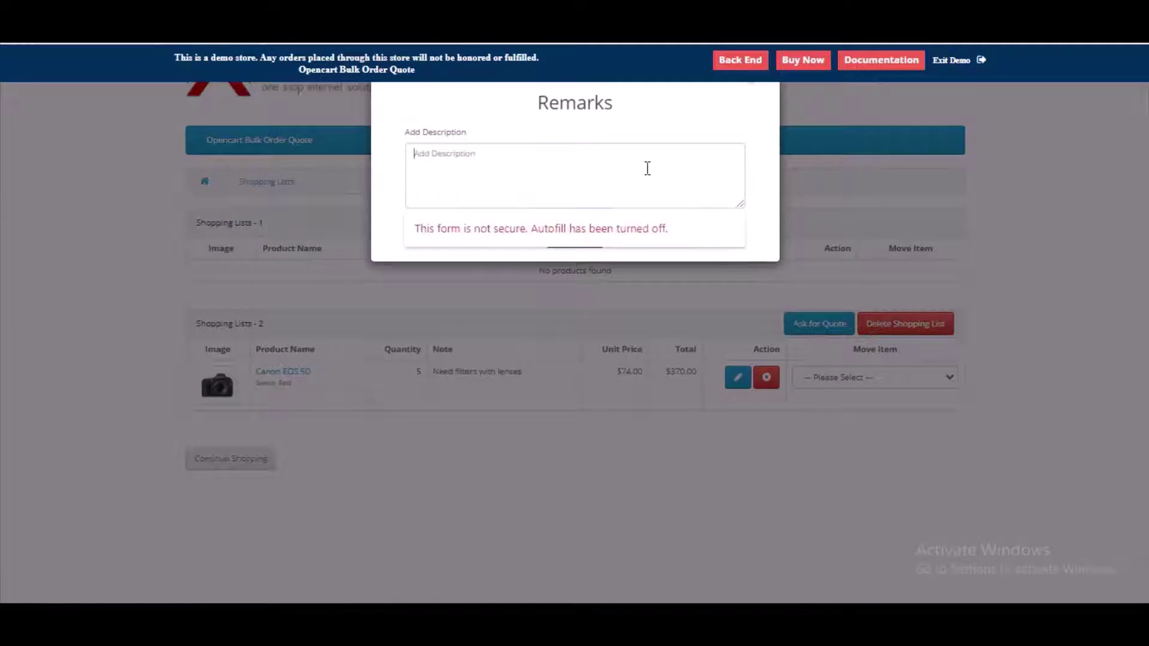
pyautogui.write('Noth')
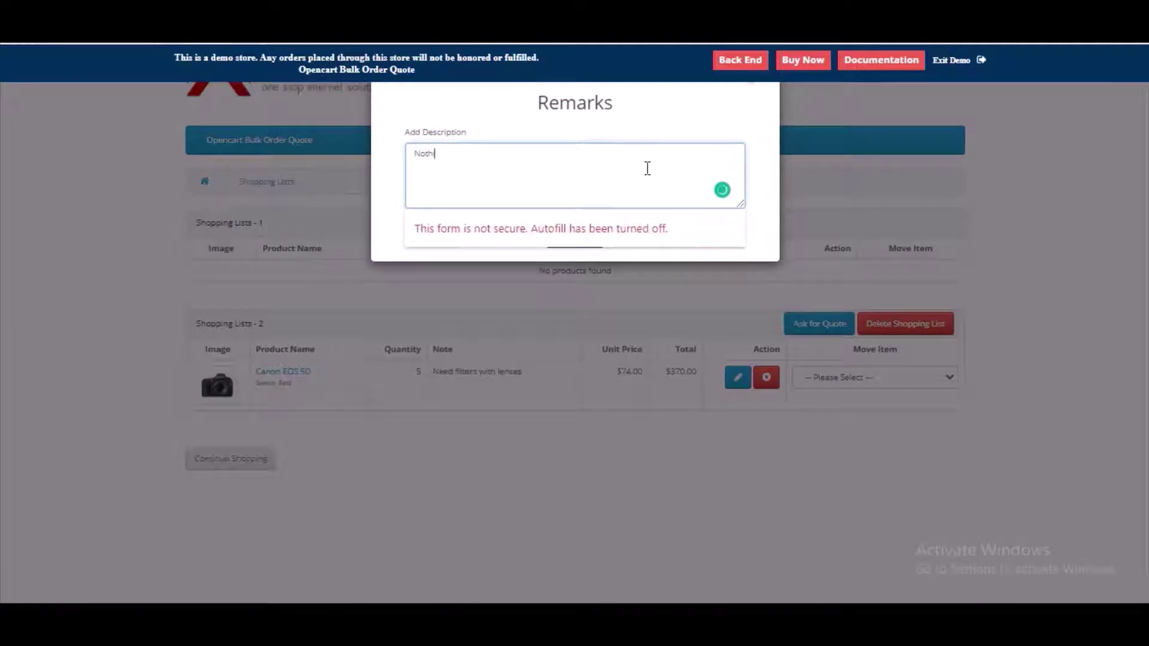
pyautogui.write('ing')
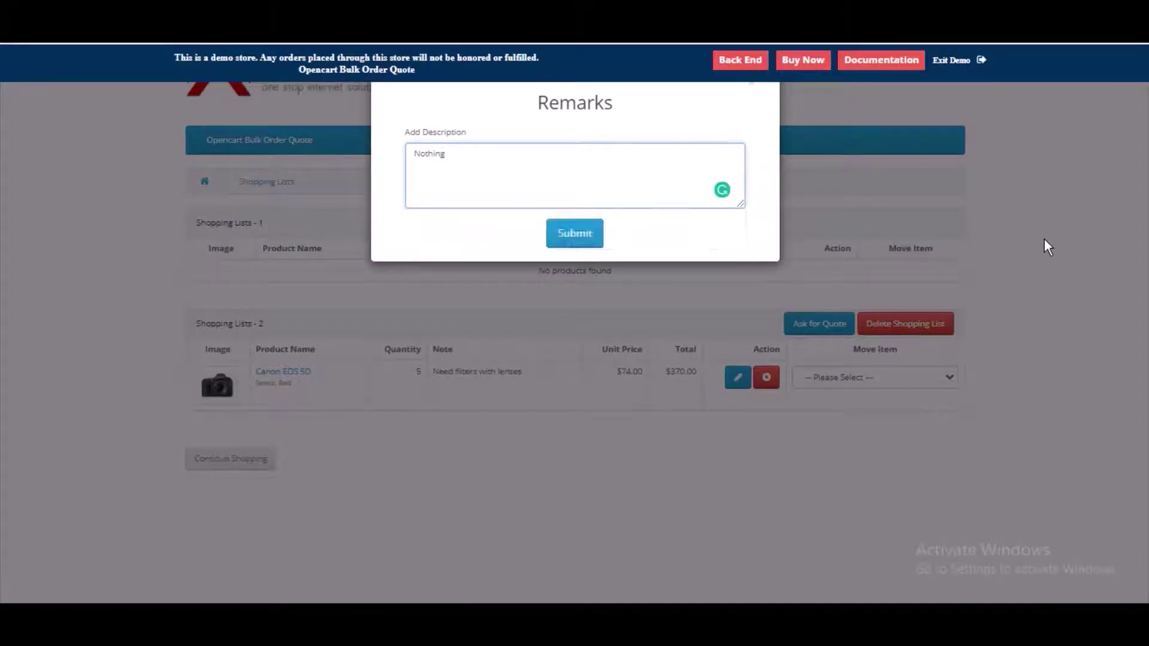
pyautogui.click(1044, 245)
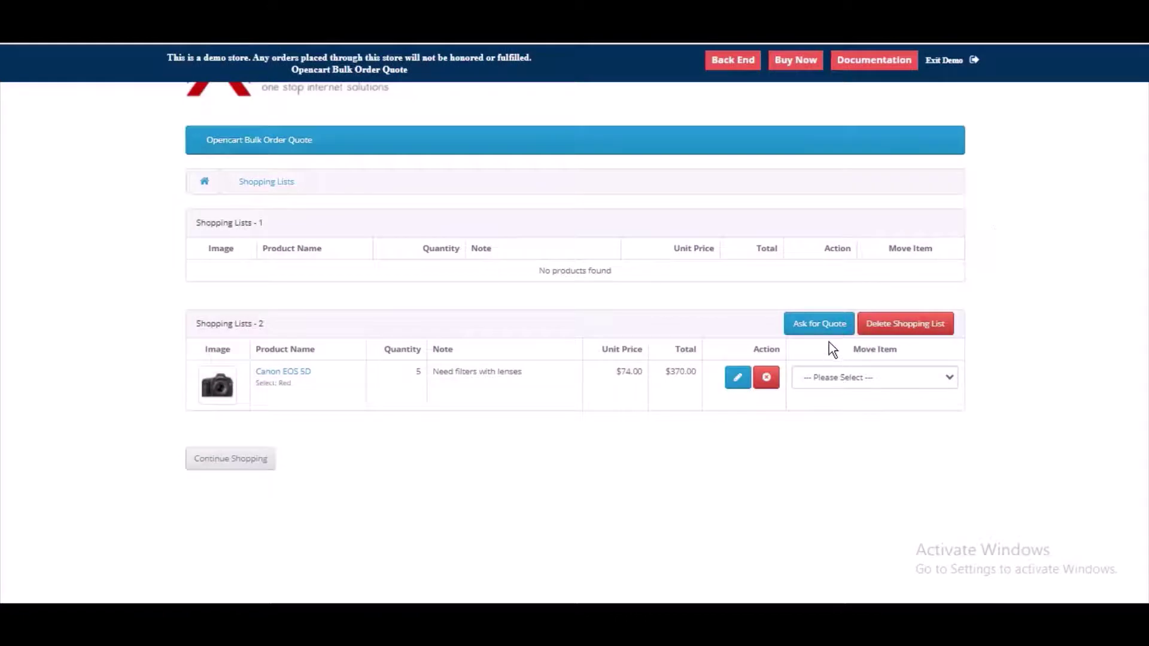
pyautogui.click(819, 324)
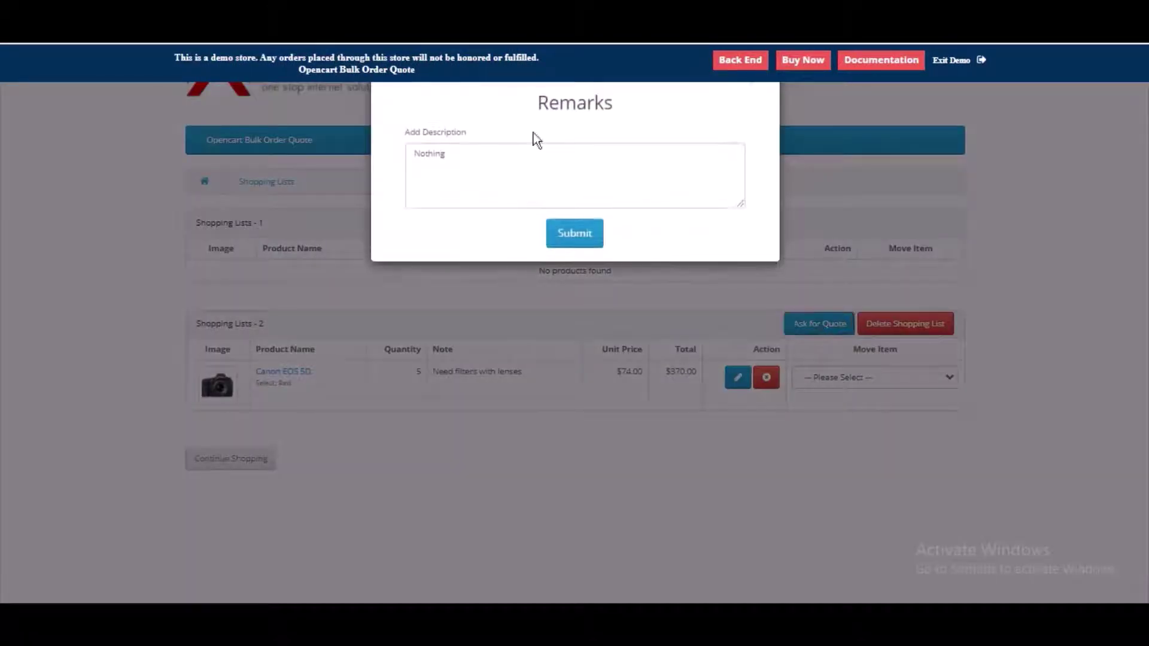
pyautogui.click(571, 237)
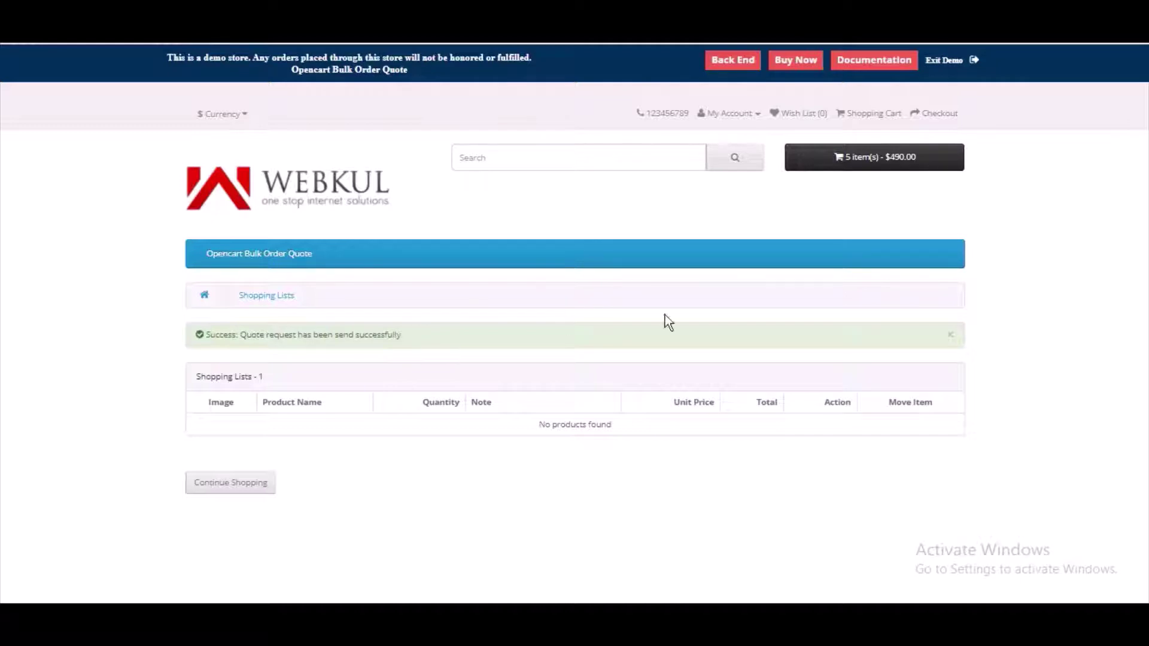
# Step: Open the account's Quotation Requests page and review the submitted requests and their statuses
pyautogui.click(741, 115)
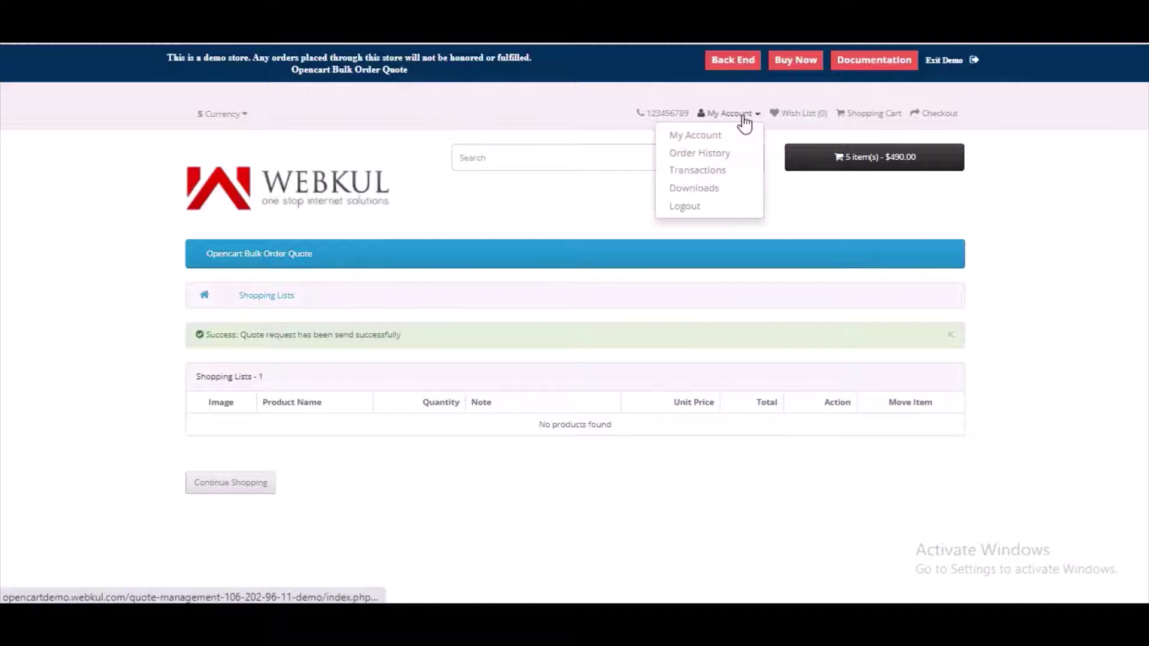
pyautogui.click(718, 135)
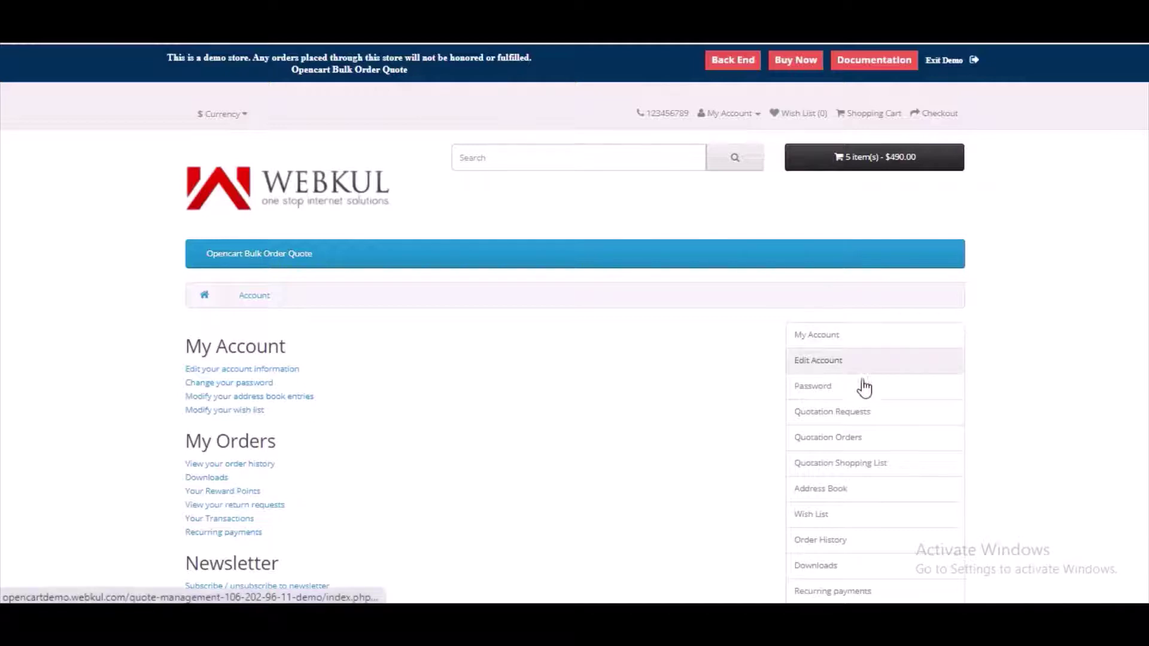
pyautogui.click(860, 413)
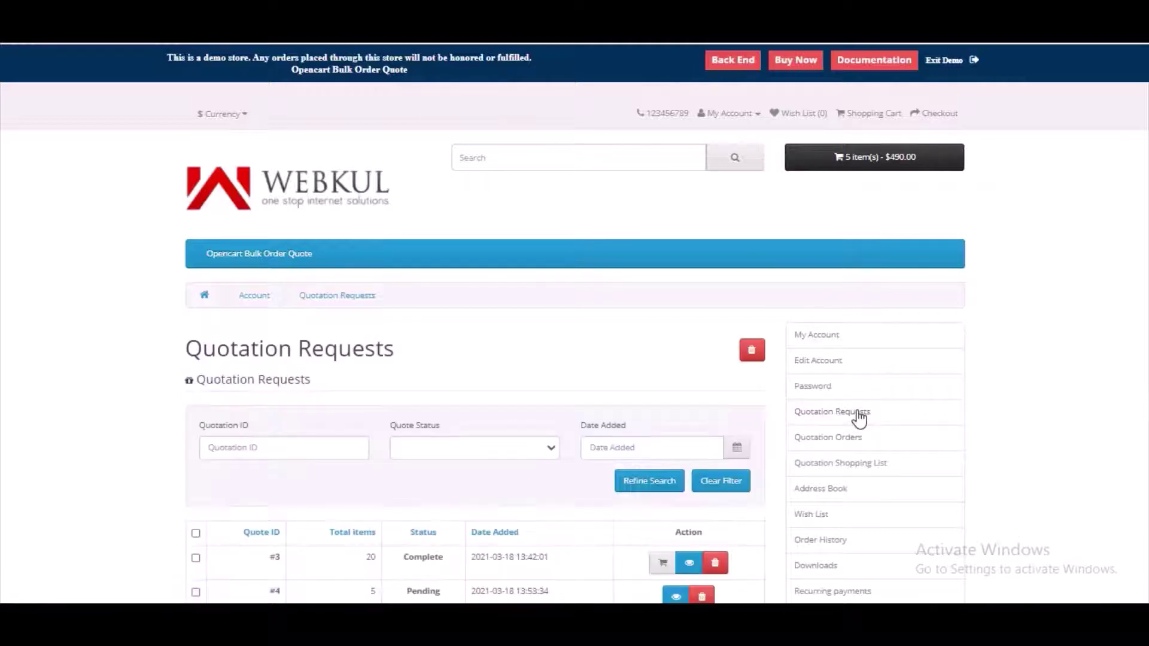
pyautogui.scroll(-3, 575, 345)
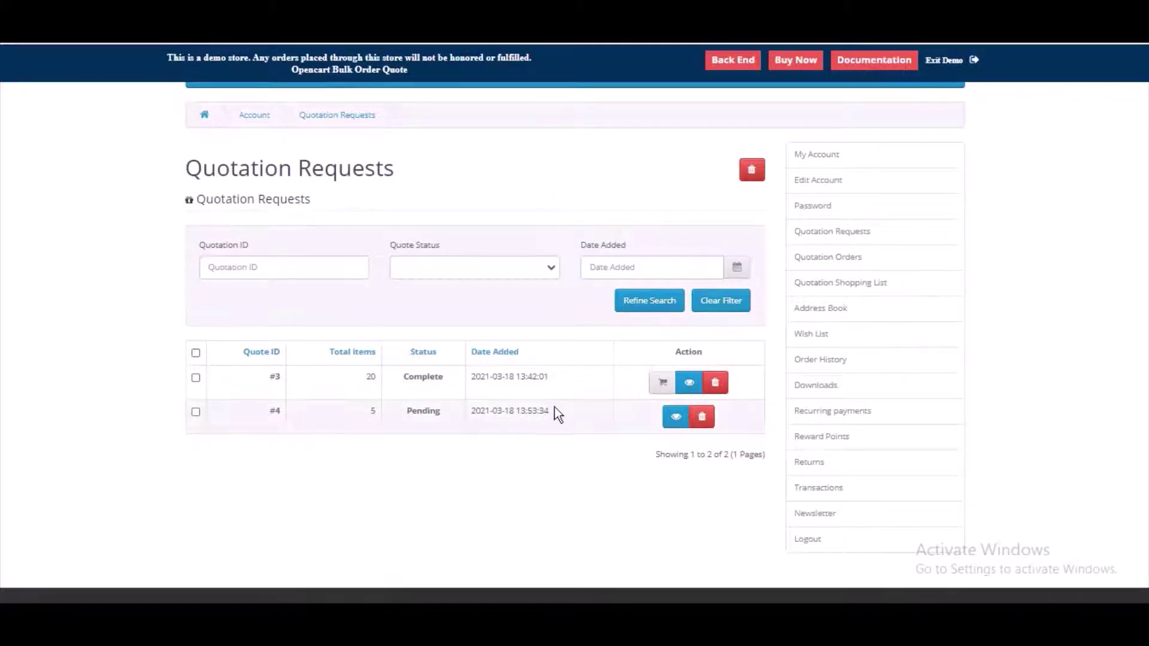
pyautogui.click(196, 379)
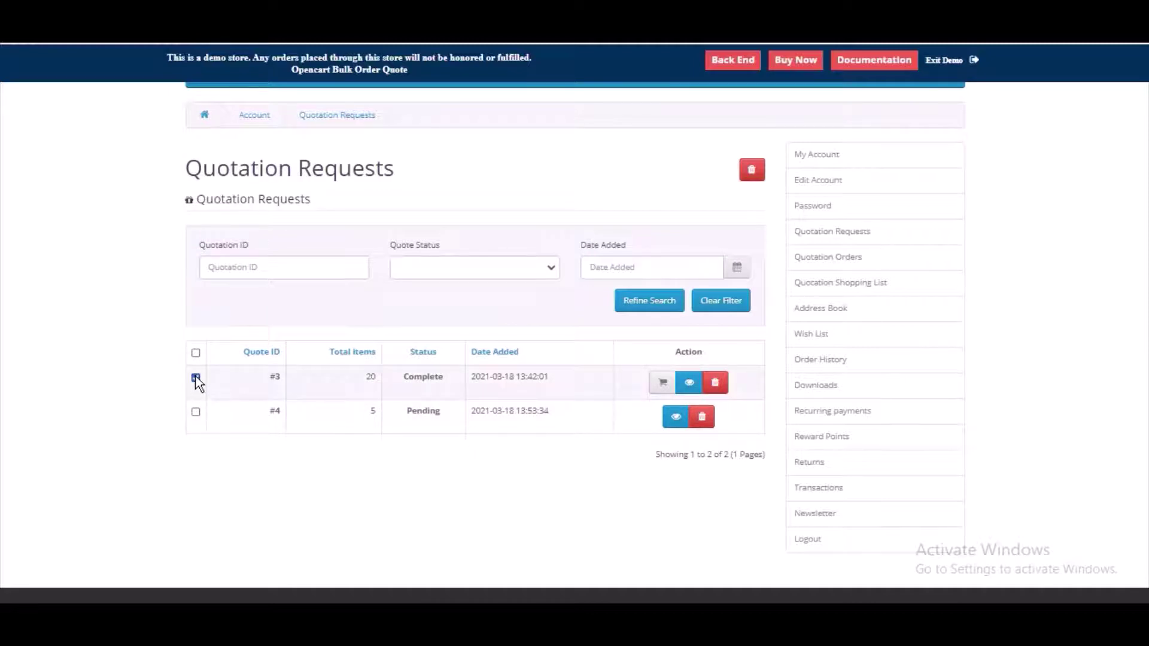
pyautogui.click(195, 412)
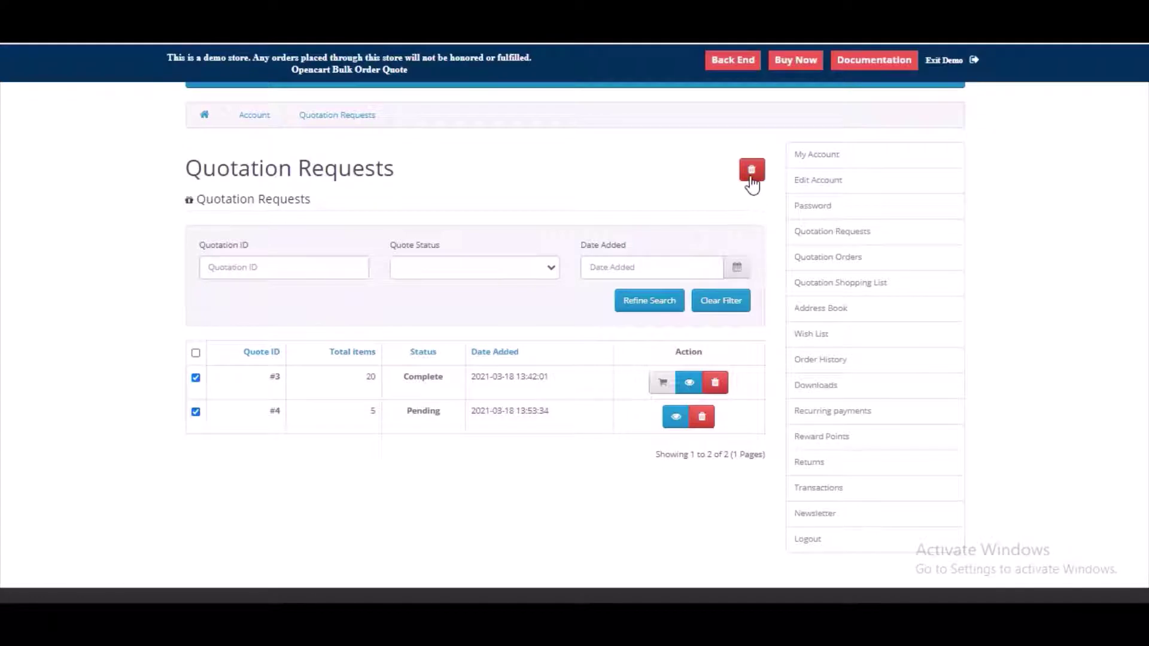
pyautogui.click(195, 378)
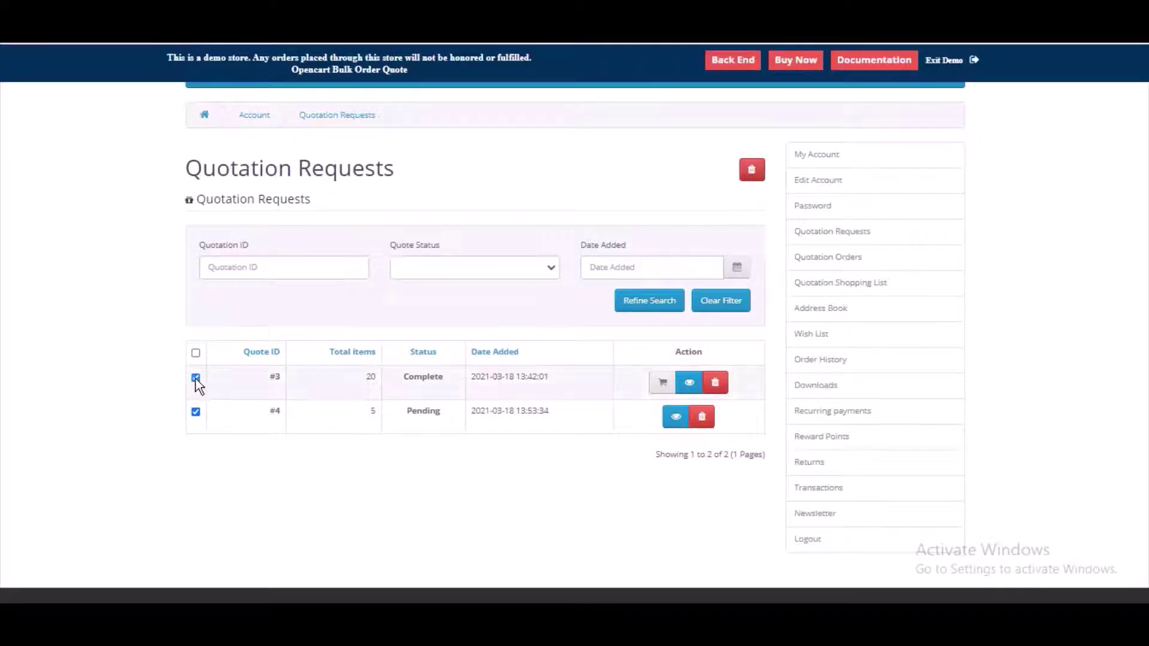
pyautogui.click(196, 411)
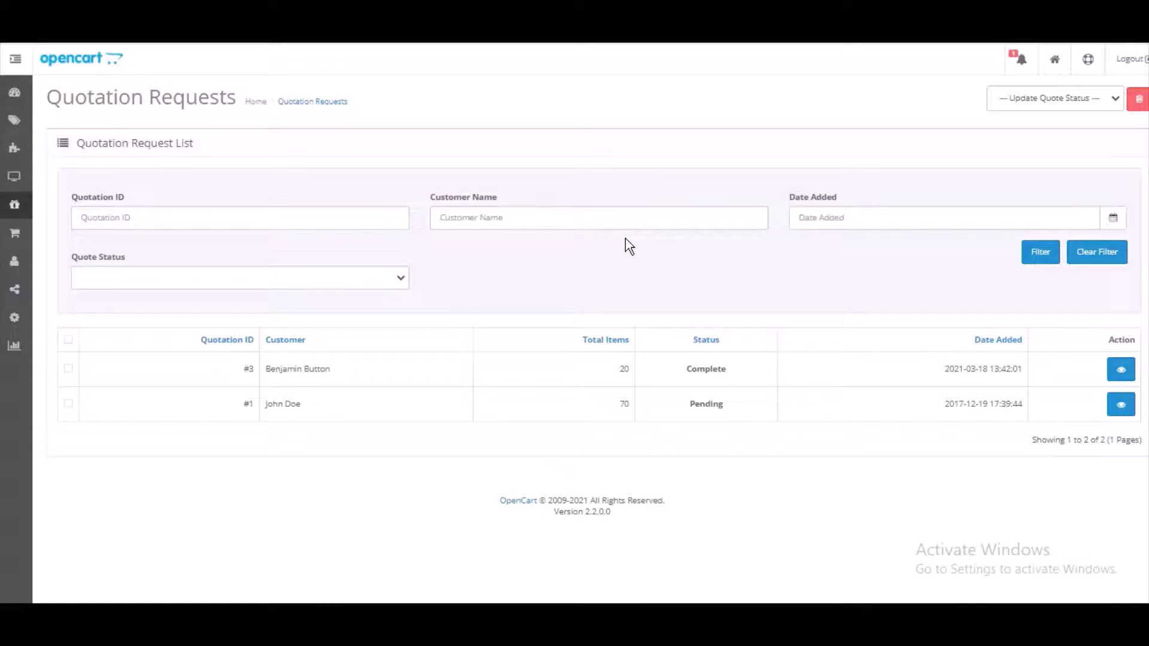
# Step: Switch to the OpenCart back end, refresh the quotation request list, open the newest pending request and set its quote status to Complete
pyautogui.press('F5')
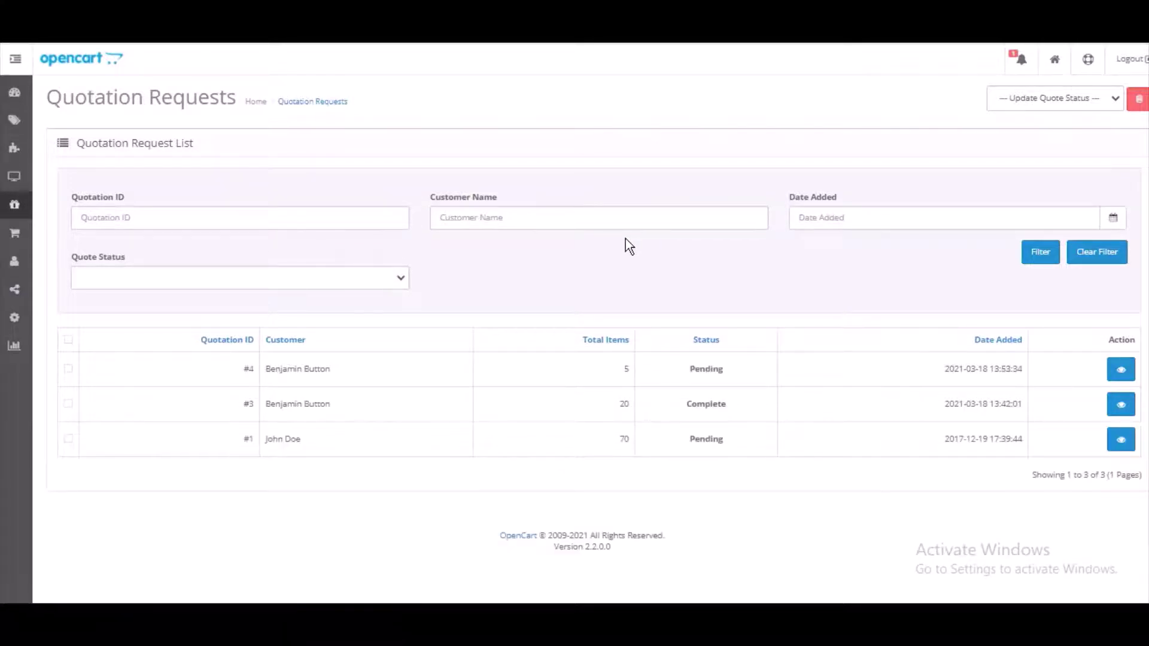
pyautogui.click(1119, 371)
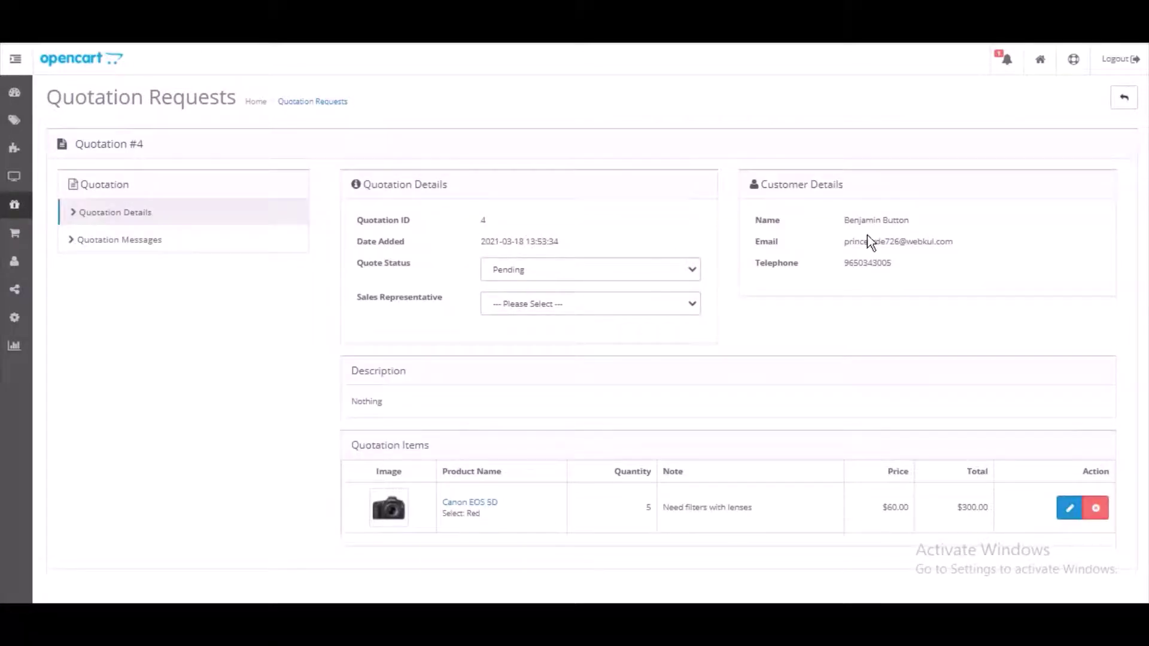
pyautogui.click(685, 271)
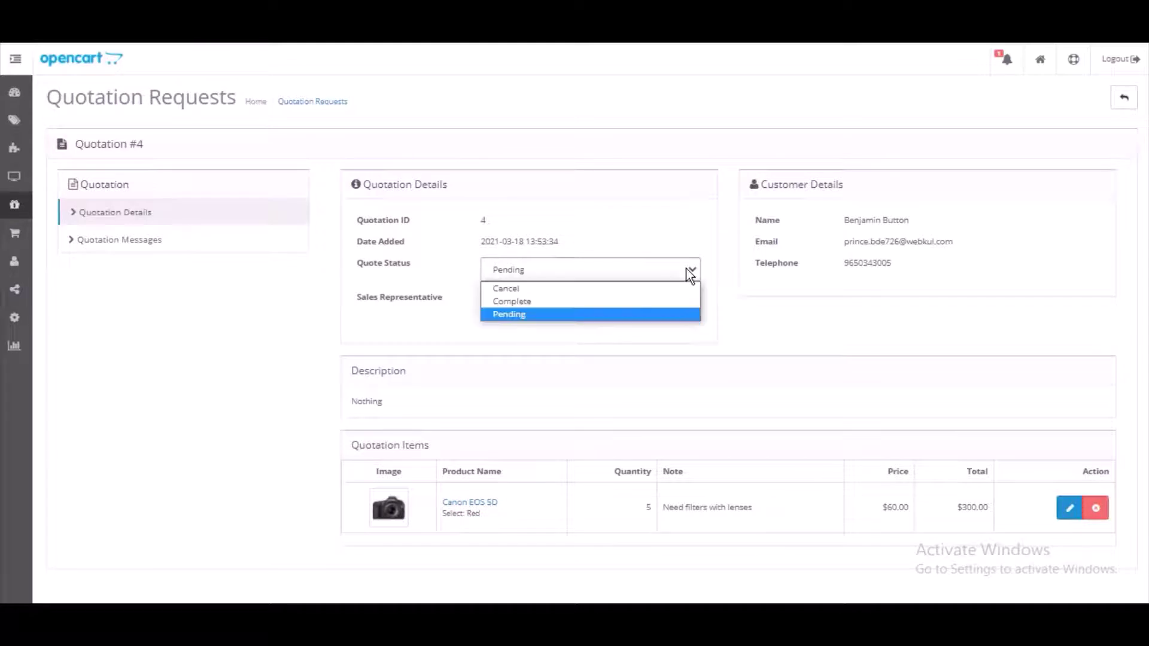
pyautogui.click(669, 299)
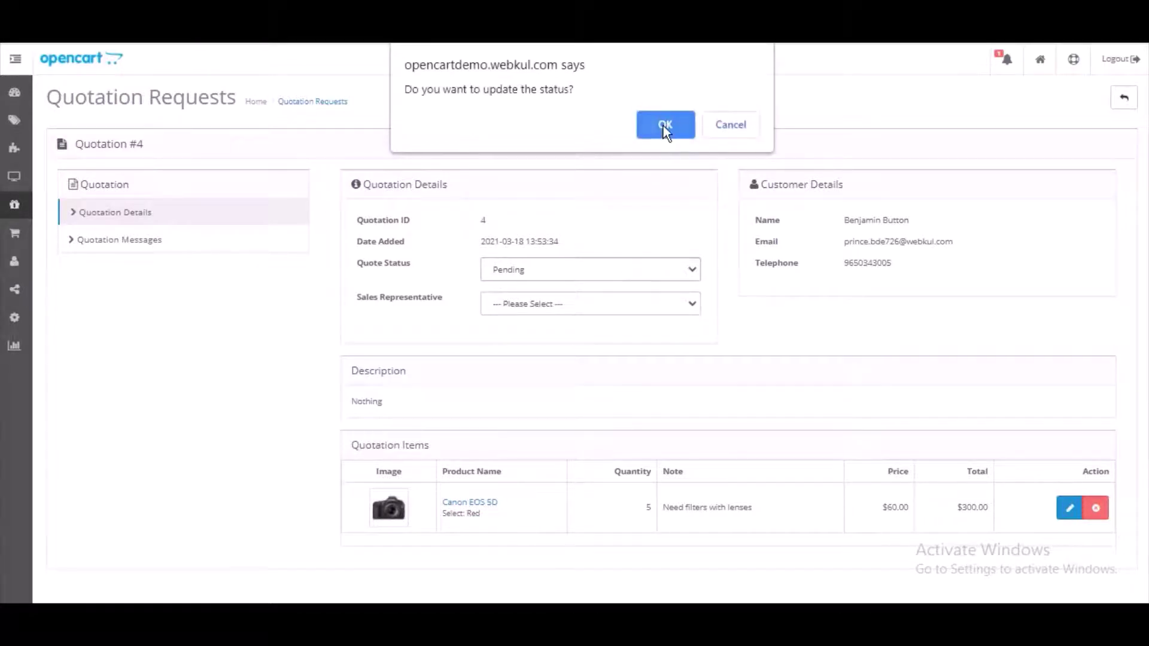
pyautogui.click(663, 125)
# Step: Assign the first listed sales representative to the quotation and accept the update
pyautogui.click(688, 302)
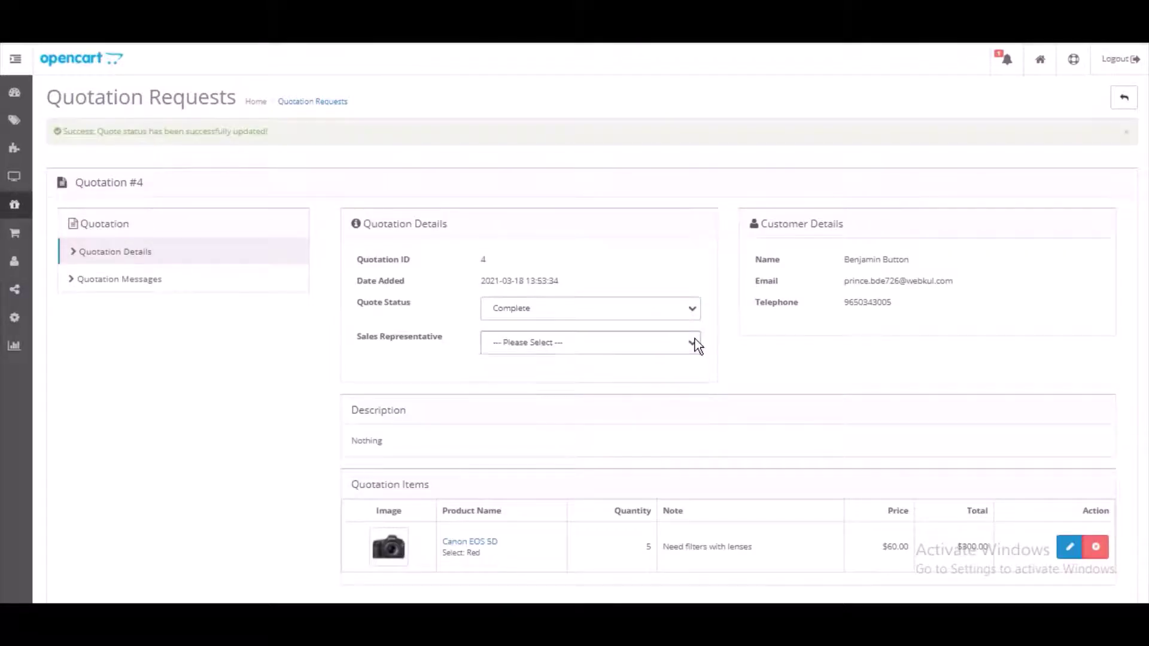
pyautogui.click(695, 338)
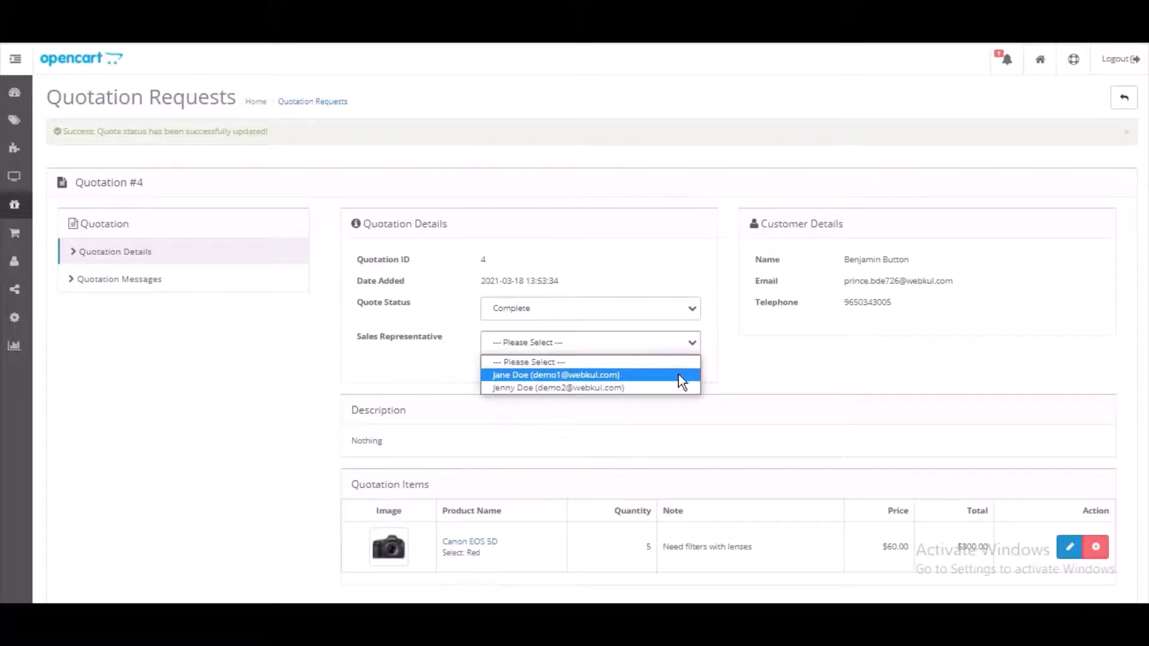
pyautogui.click(680, 376)
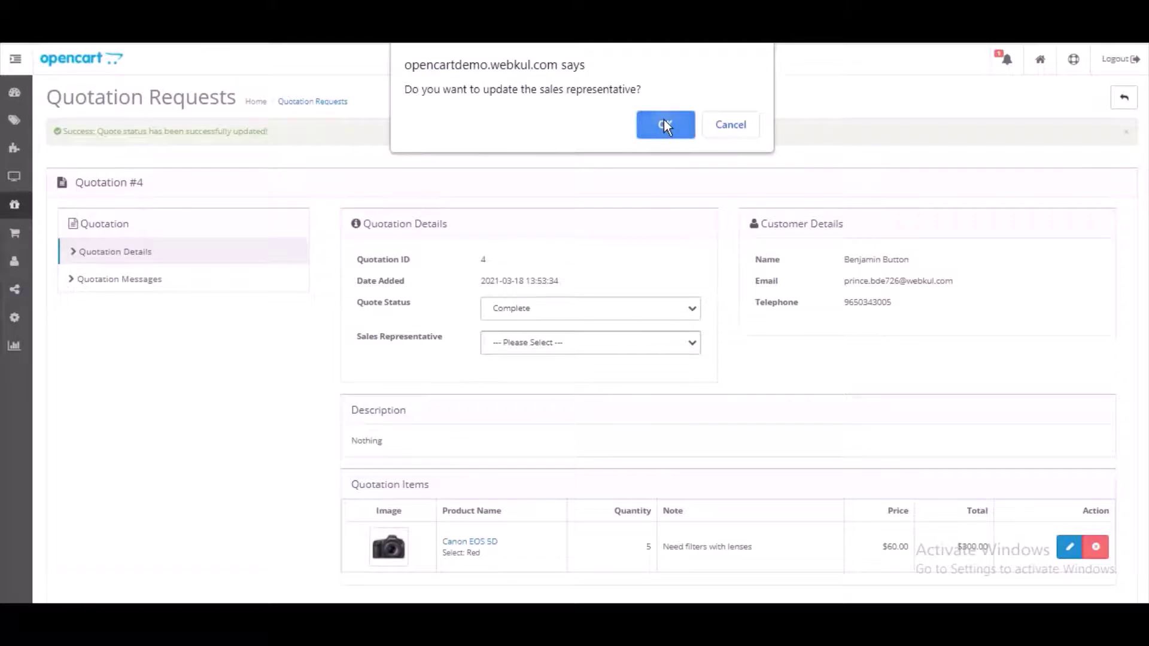
pyautogui.click(663, 121)
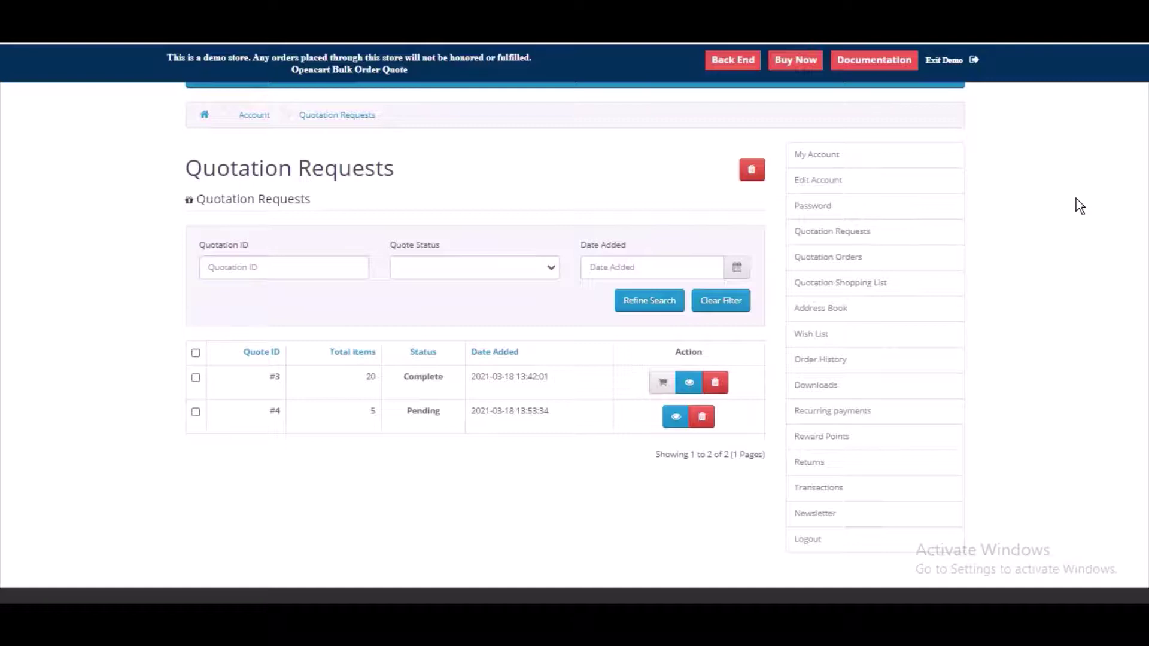
# Step: Reload the storefront's Quotation Requests, add the completed 5-item quote to the cart, and check the quotation discount in the cart summary
pyautogui.press('F5')
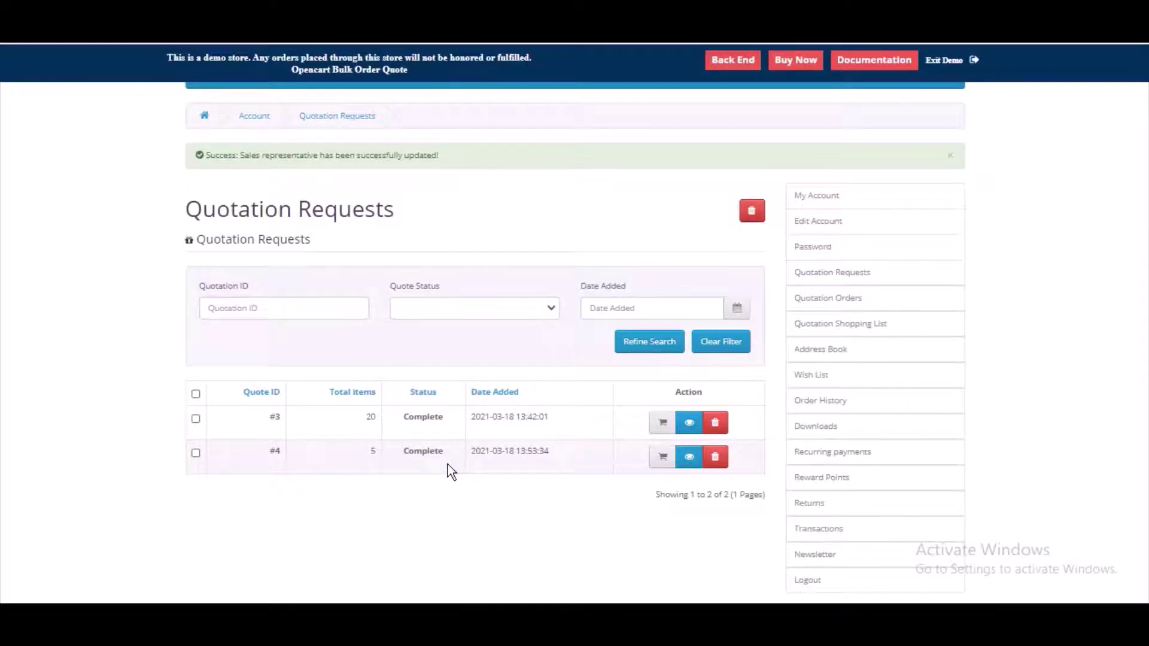
pyautogui.click(663, 458)
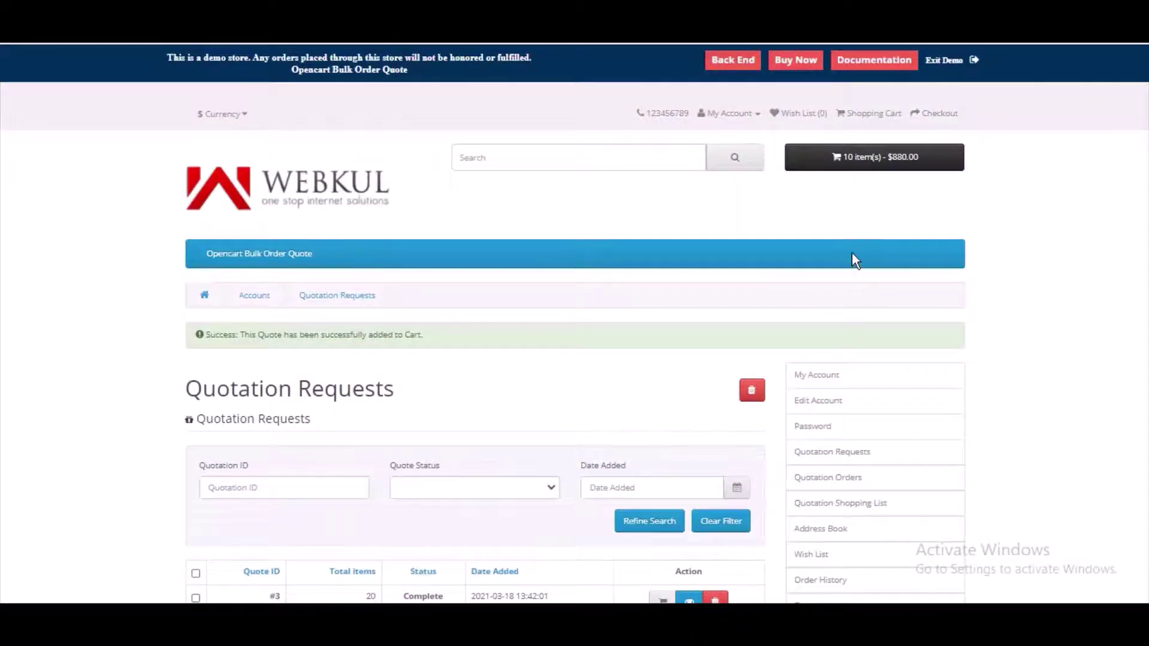
pyautogui.click(852, 163)
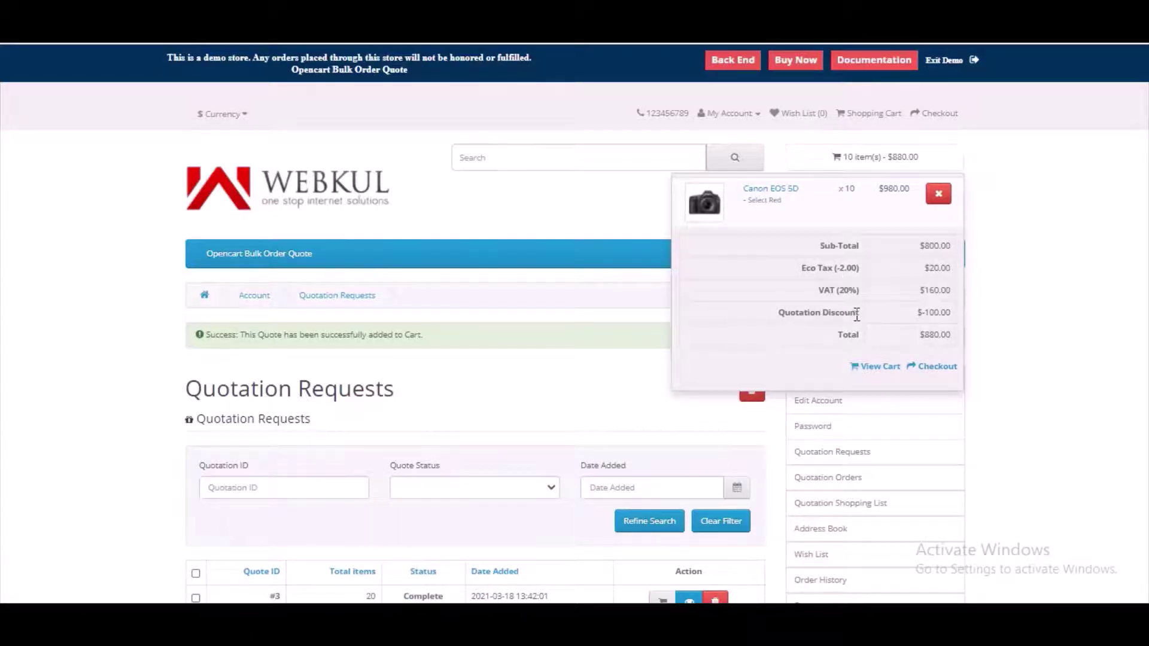
pyautogui.moveTo(923, 312); pyautogui.dragTo(961, 320)
pyautogui.click(889, 335)
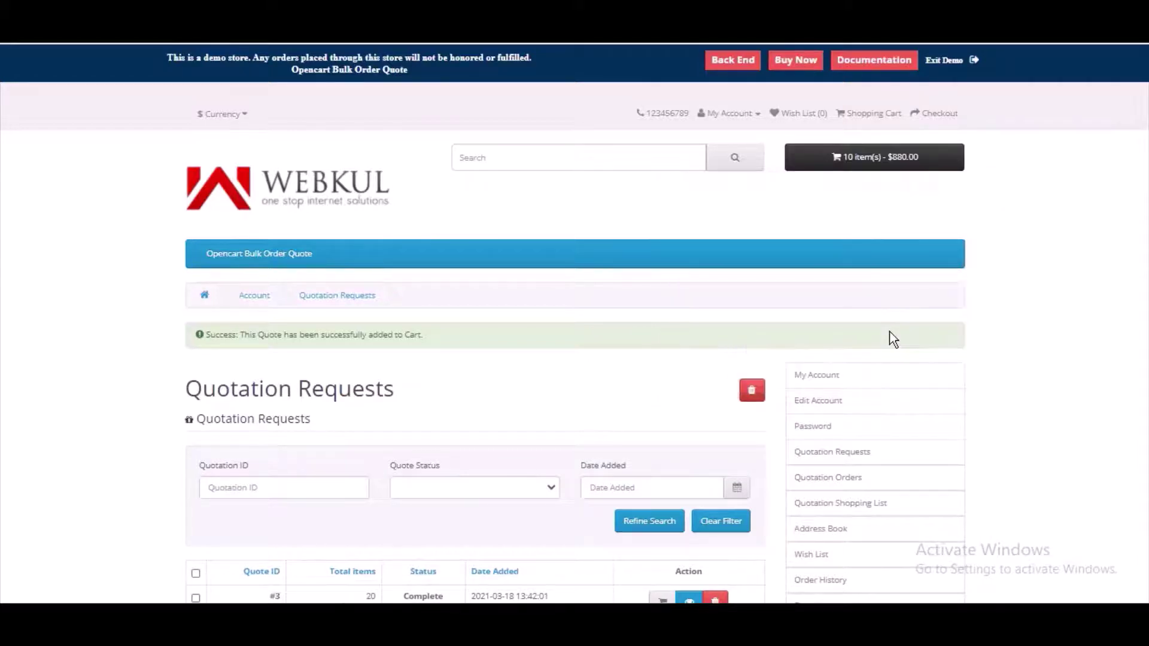
pyautogui.click(924, 162)
pyautogui.scroll(-2, 932, 351)
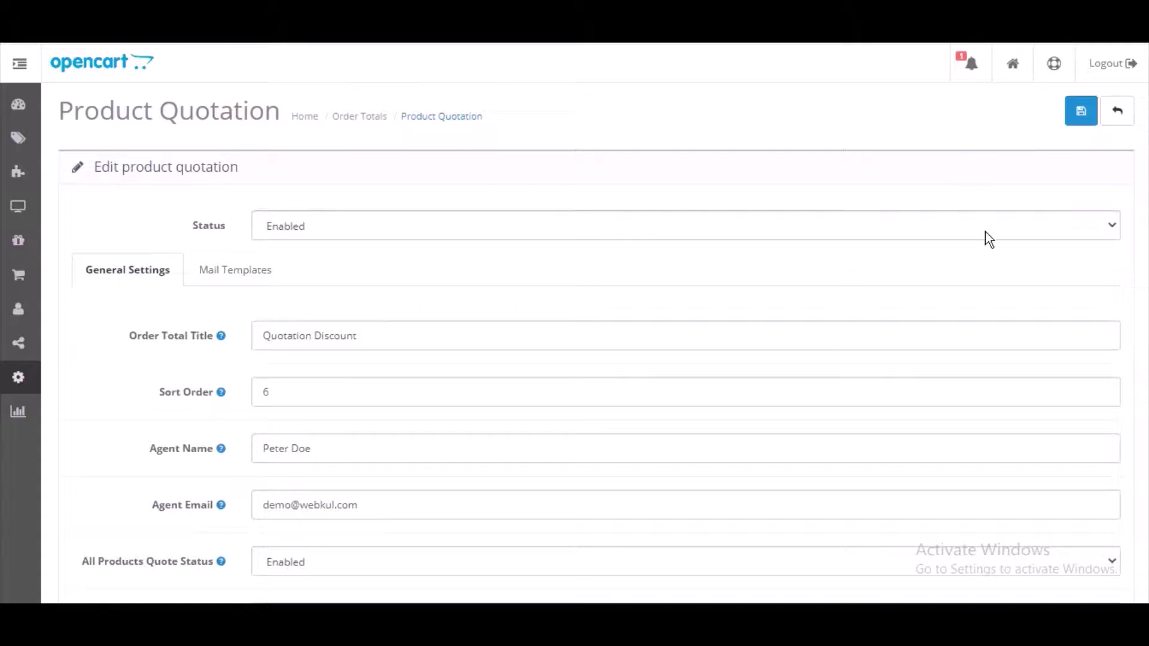
# Step: Look over the Mail Templates keys and the Status options of the Product Quotation order total, keeping the status Enabled
pyautogui.scroll(-1, 1124, 558)
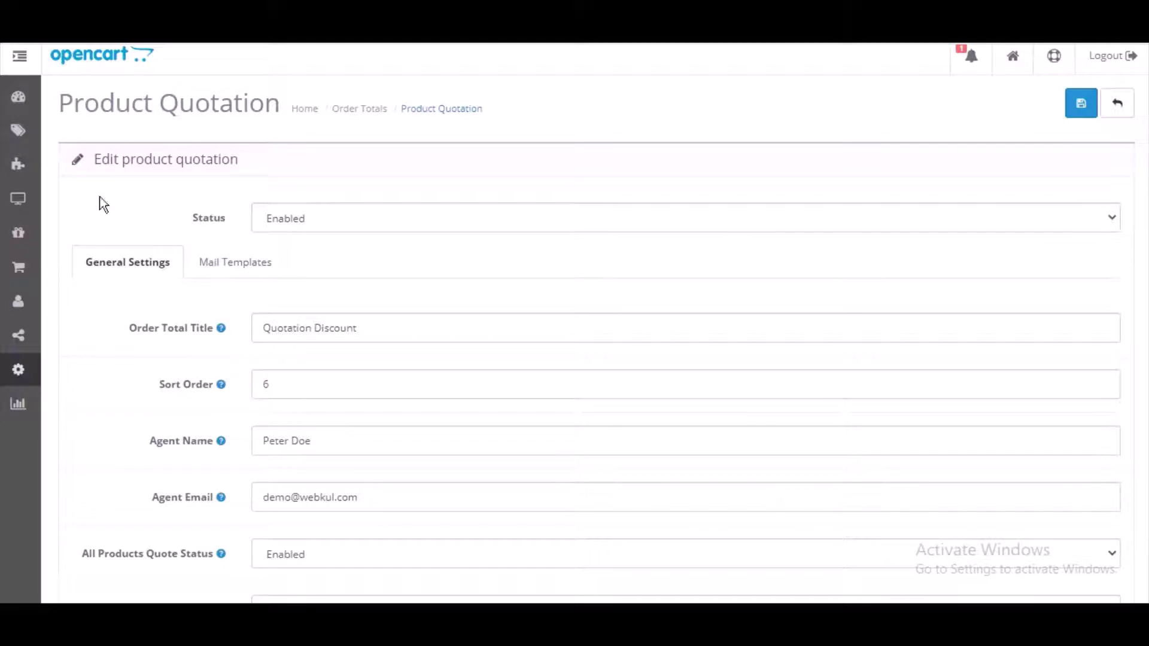
pyautogui.click(217, 266)
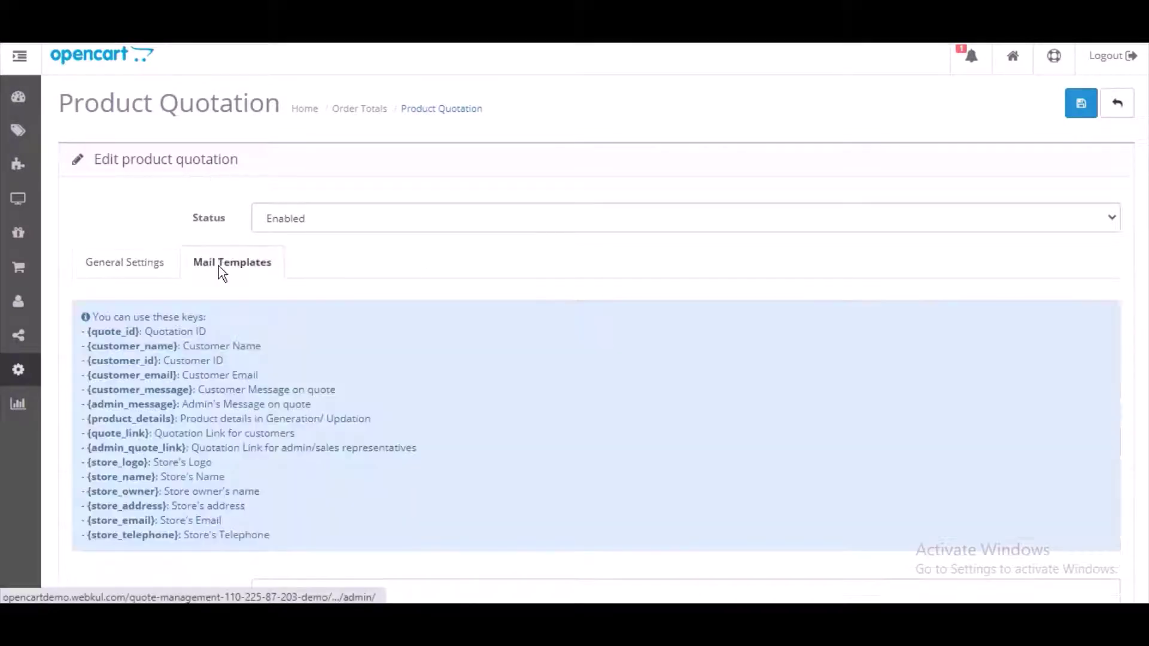
pyautogui.click(156, 265)
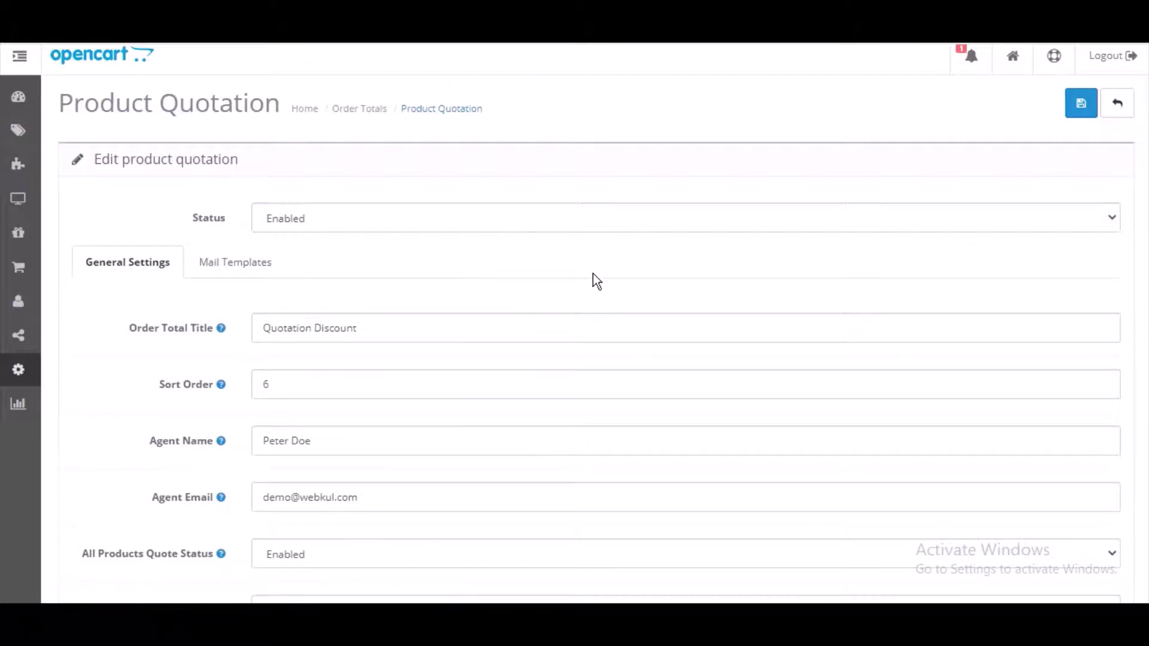
pyautogui.click(1112, 219)
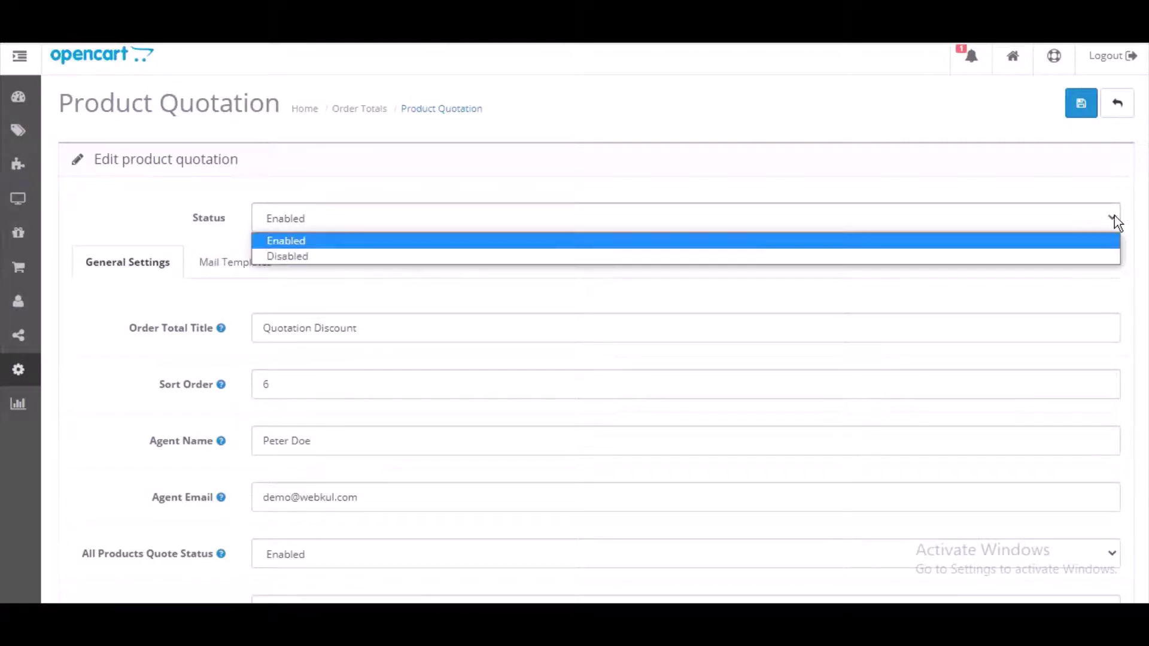
pyautogui.click(1100, 244)
# Step: Review the order total title, sort order, agent name, agent email and All Products Quote Status settings, leaving the latter Enabled
pyautogui.scroll(-3, 574, 324)
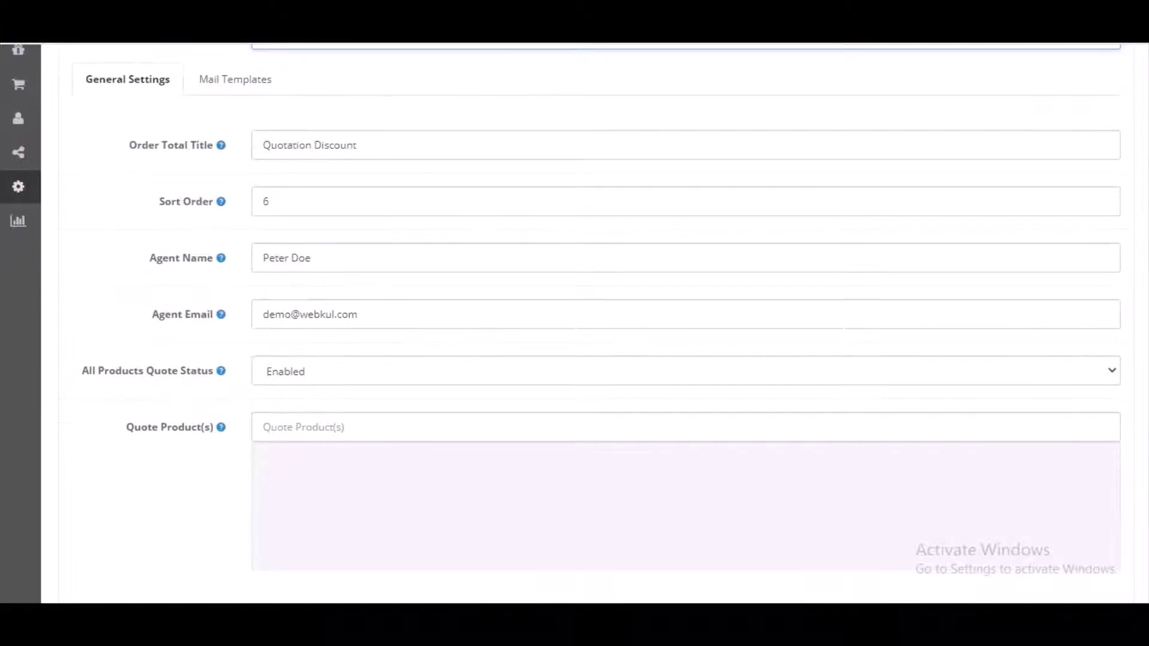
pyautogui.click(851, 147)
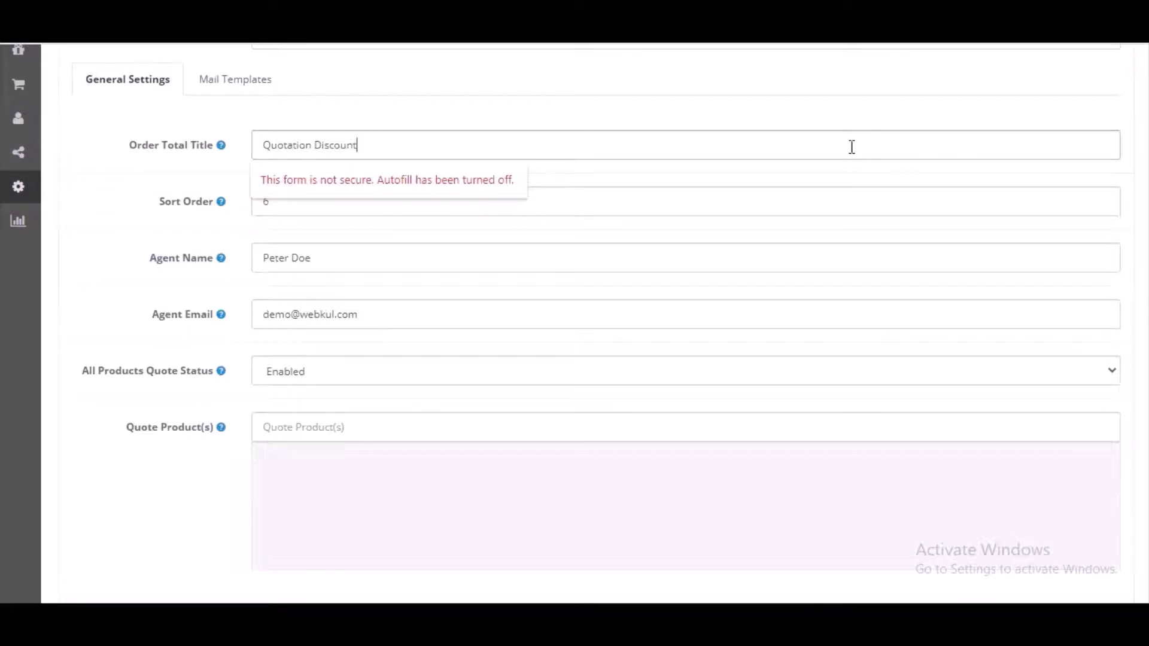
pyautogui.click(850, 150)
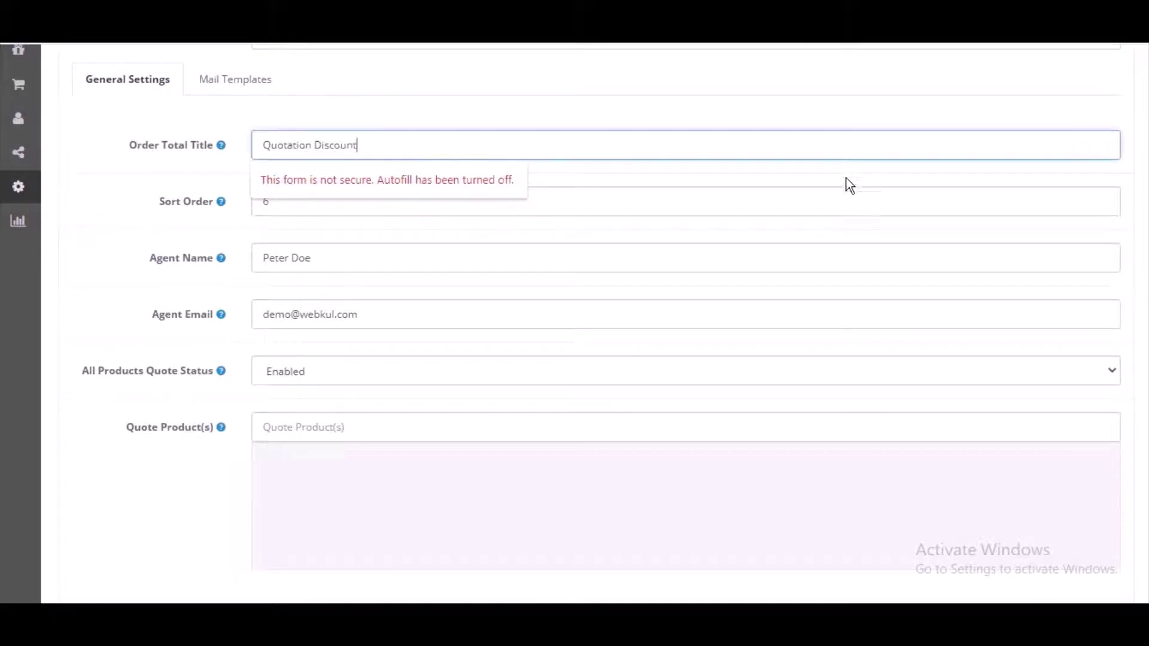
pyautogui.click(834, 208)
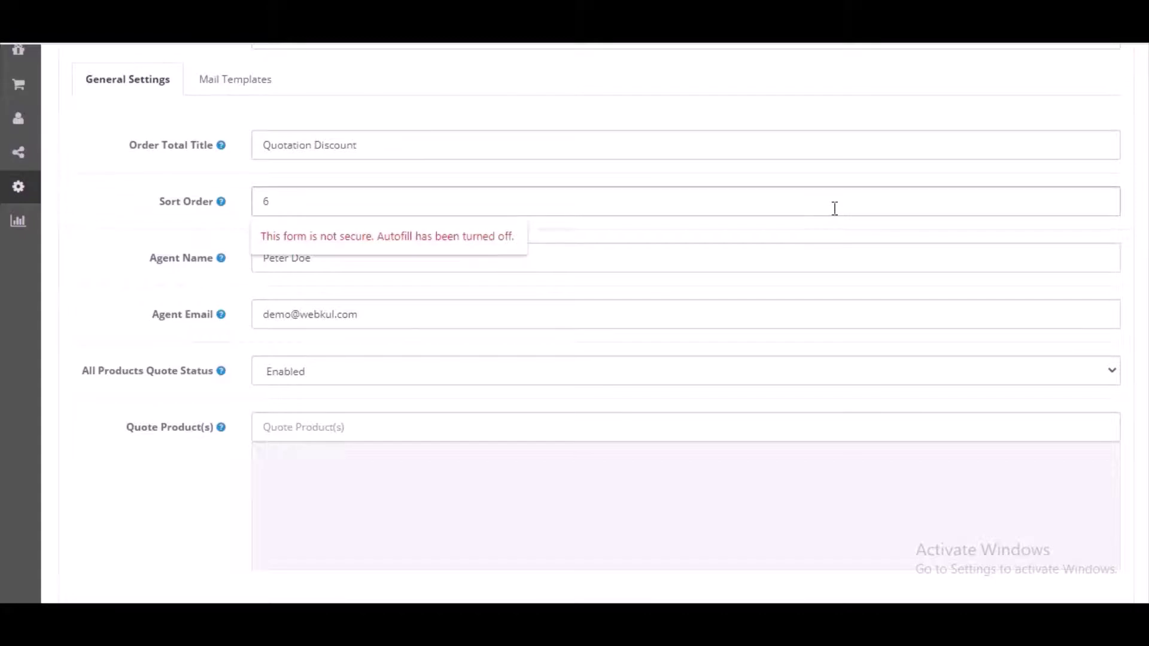
pyautogui.click(828, 260)
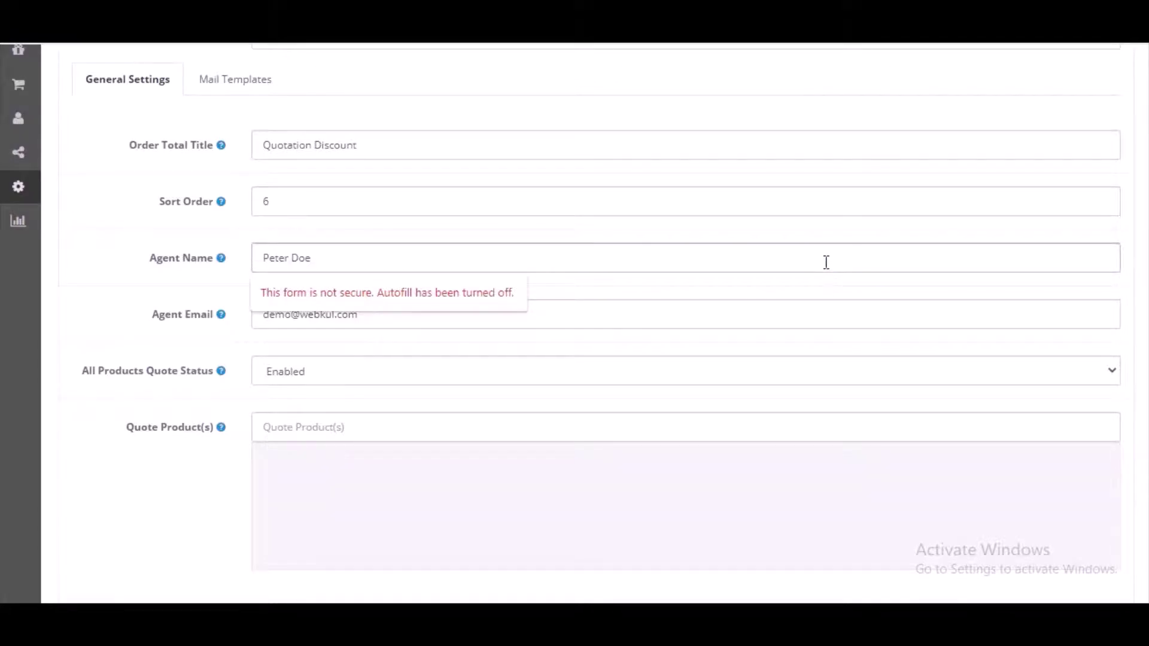
pyautogui.click(826, 310)
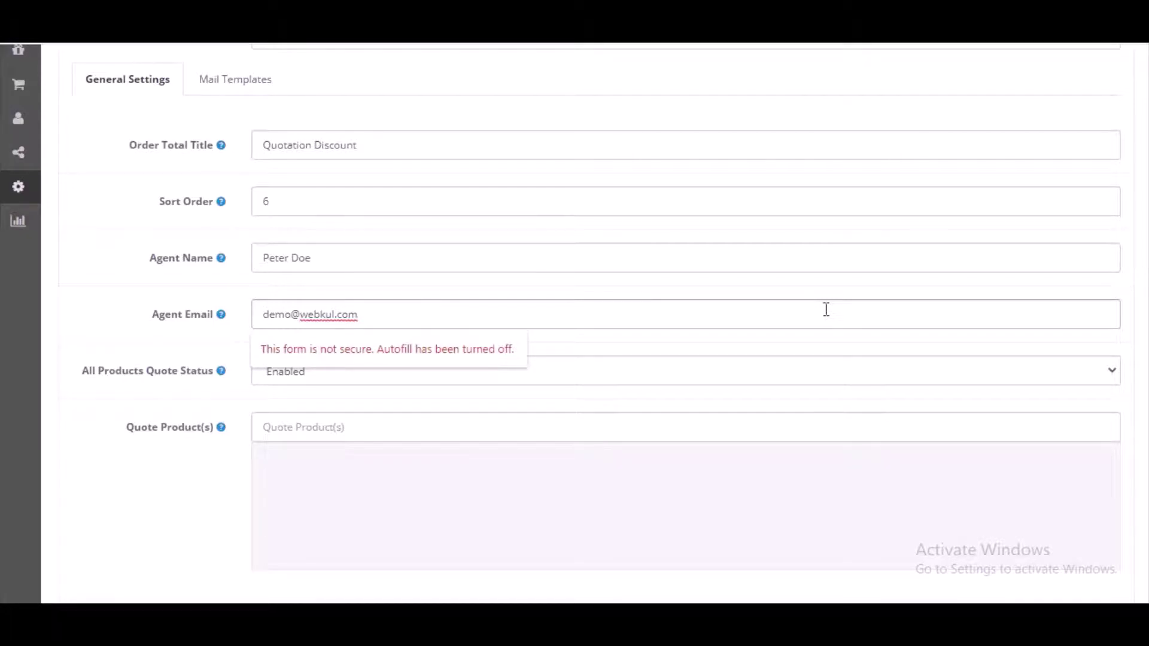
pyautogui.click(822, 369)
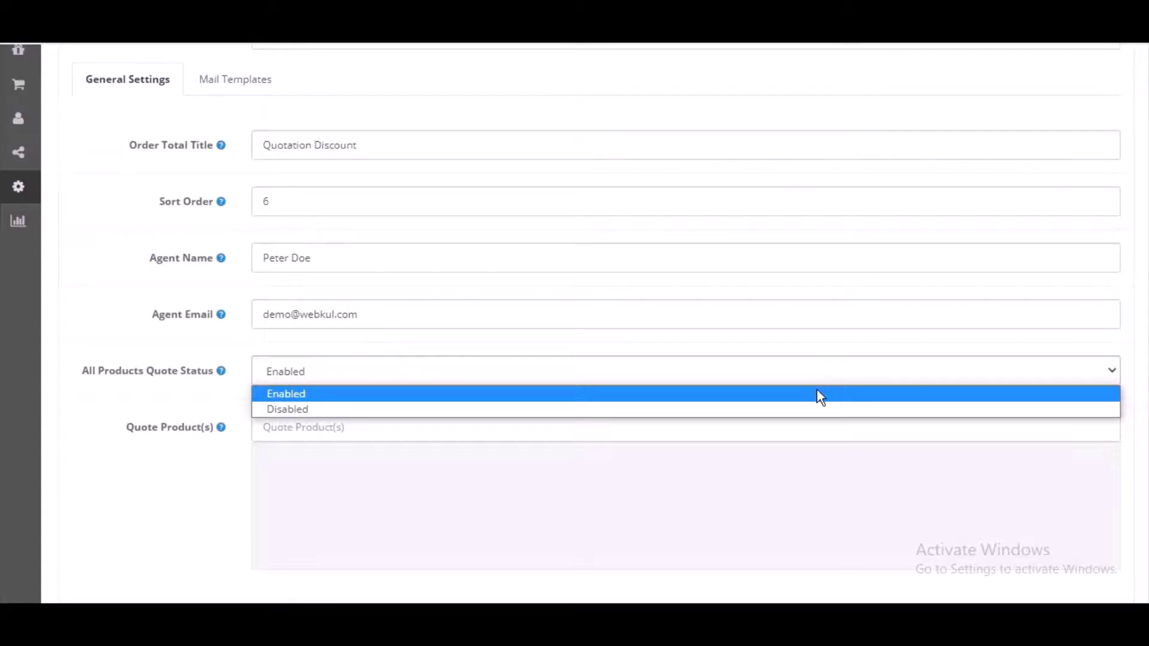
pyautogui.click(817, 392)
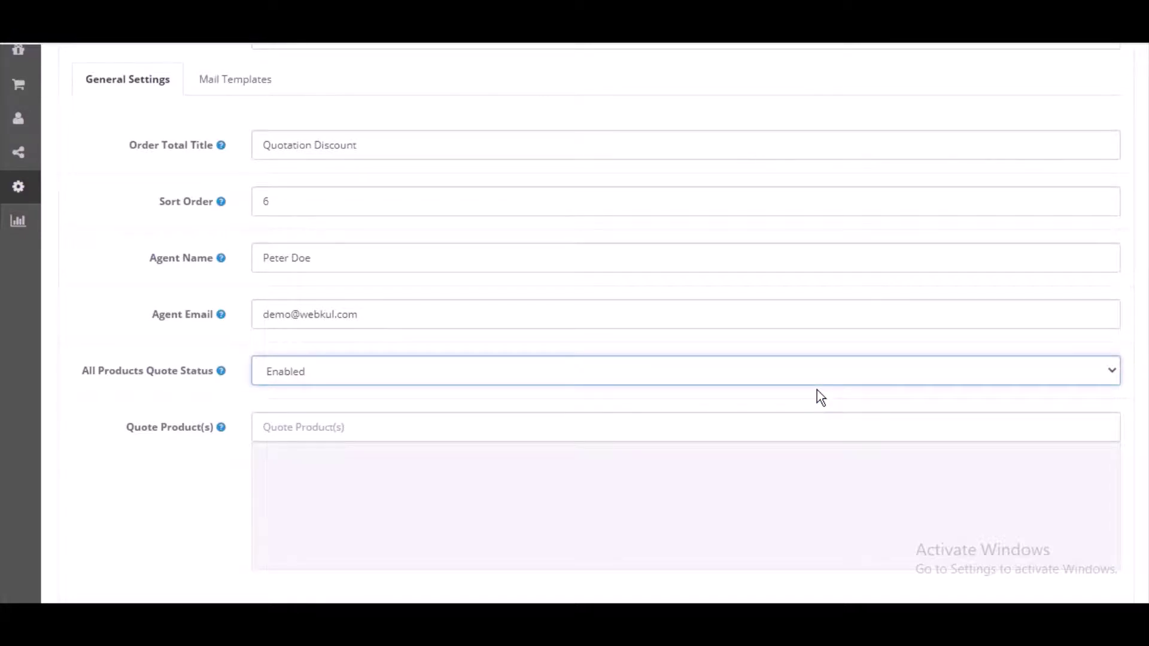
# Step: Review the Quote Product(s), Minimum Quote Quantity, Maximum Shopping Lists and product page display settings
pyautogui.scroll(-1, 929, 421)
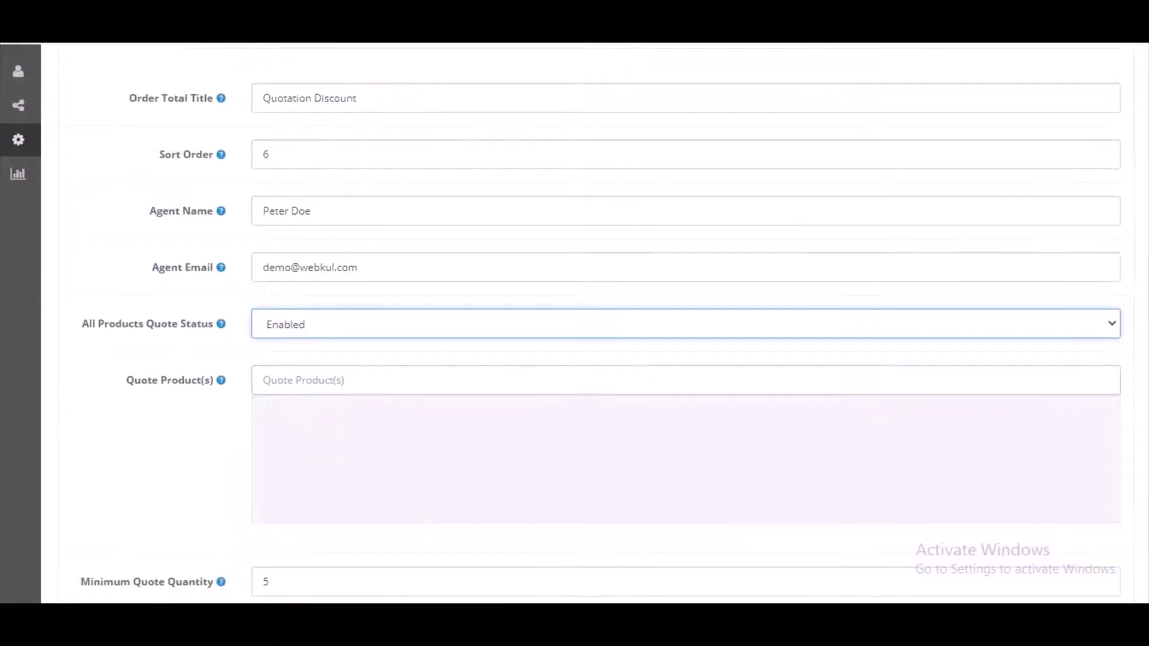
pyautogui.scroll(-5, 721, 221)
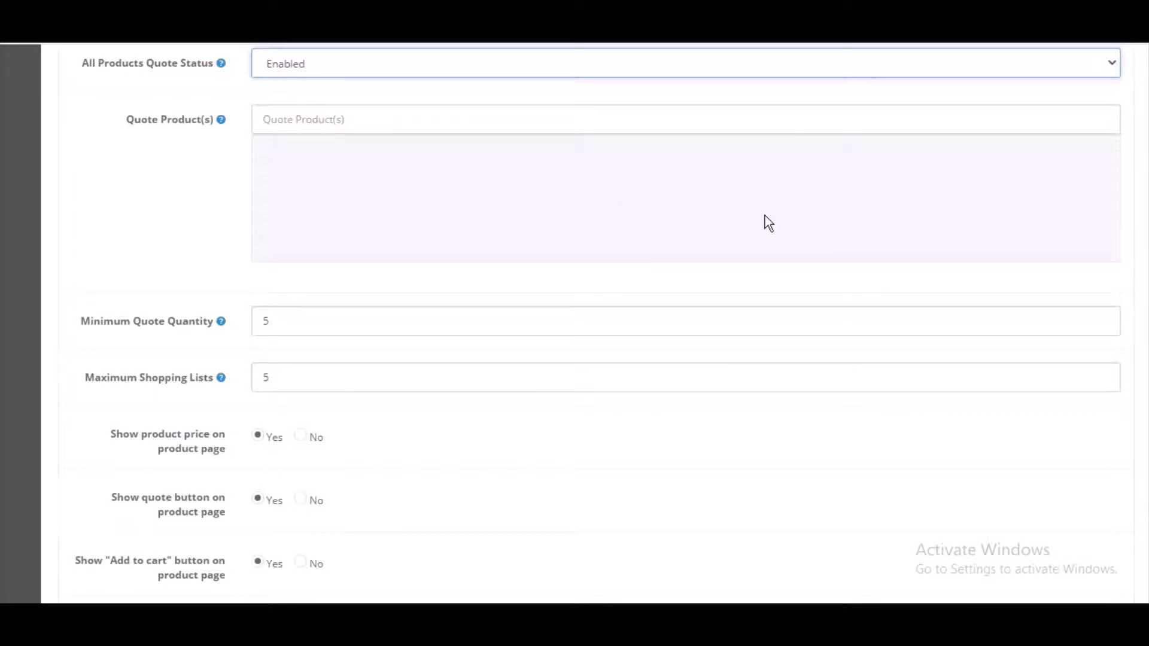
pyautogui.scroll(-2, 930, 235)
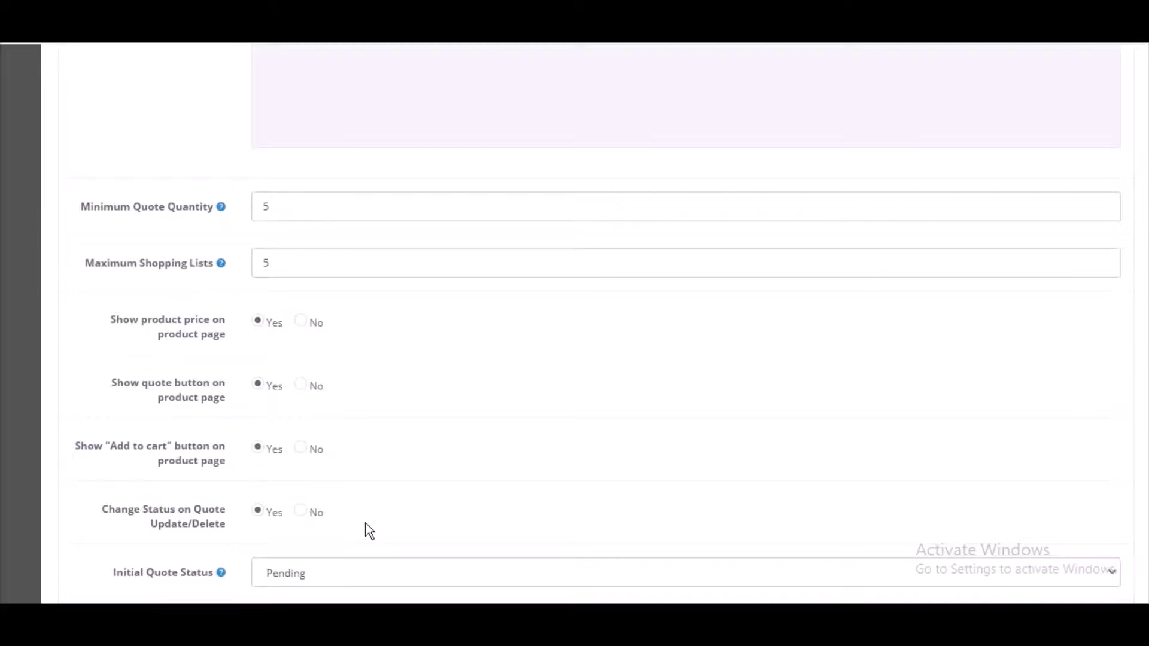
pyautogui.scroll(-4, 686, 323)
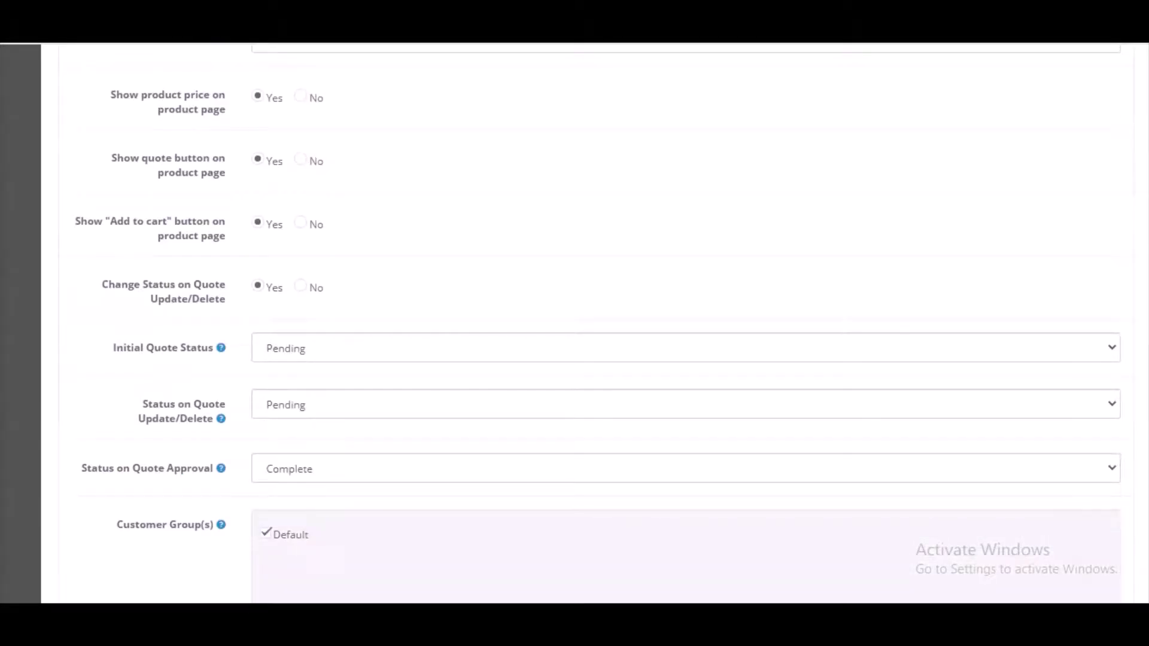
pyautogui.scroll(-1, 598, 324)
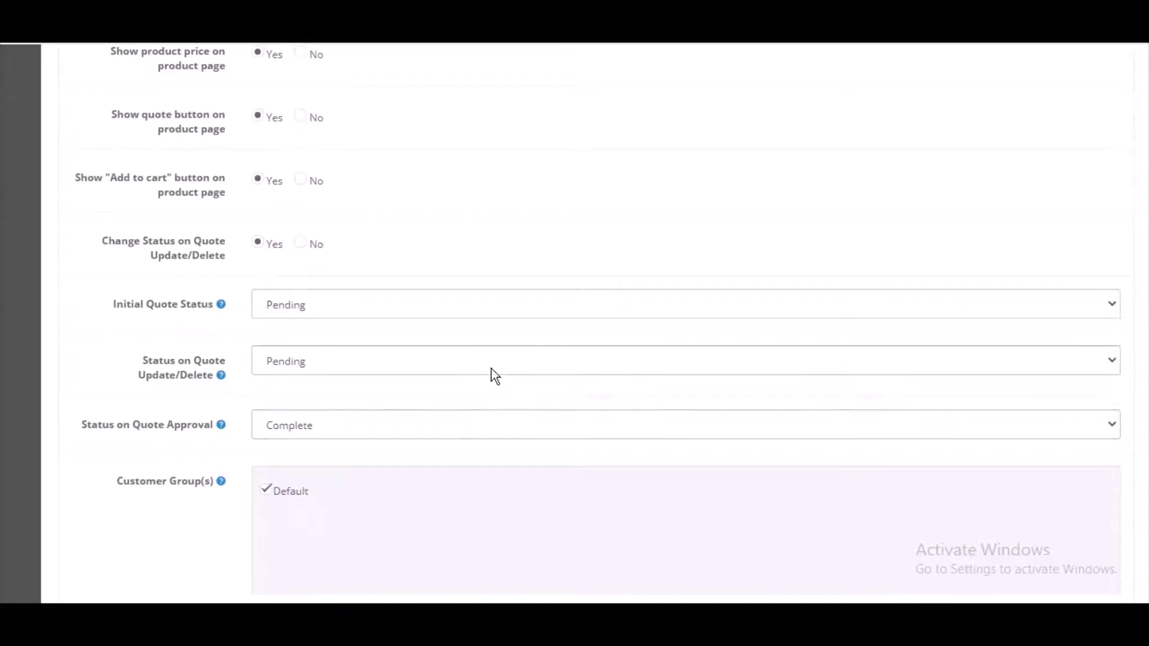
# Step: Look through the options for Initial Quote Status, Status on Quote Update/Delete and Status on Quote Approval, and check the Customer Group(s) setting
pyautogui.click(1111, 305)
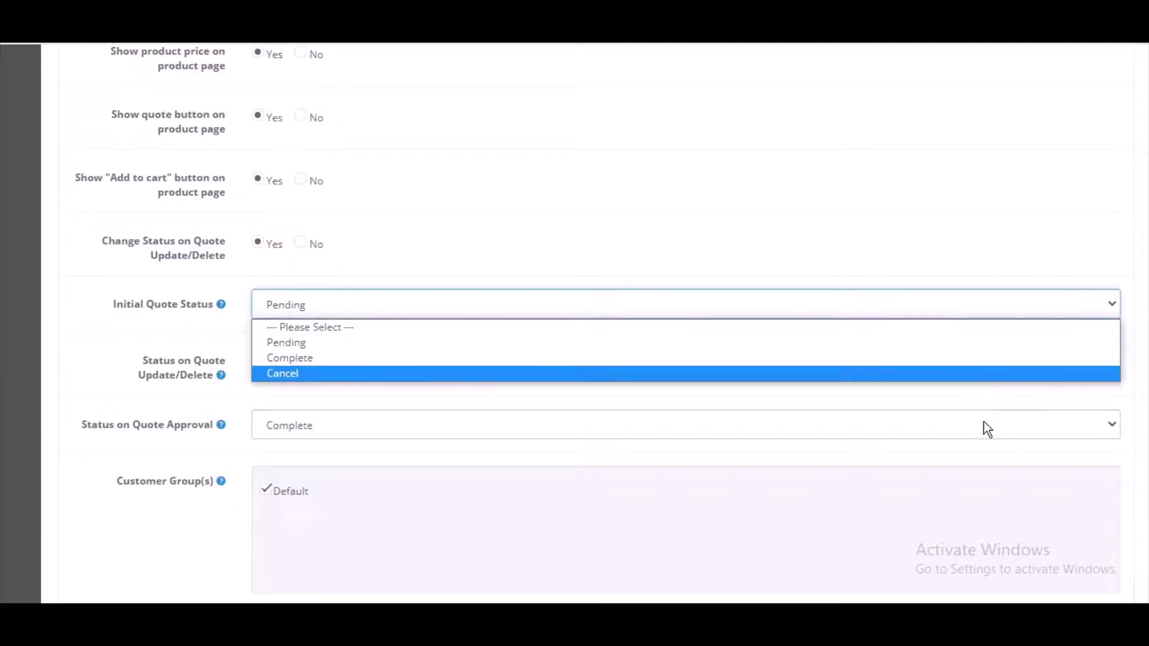
pyautogui.click(1052, 345)
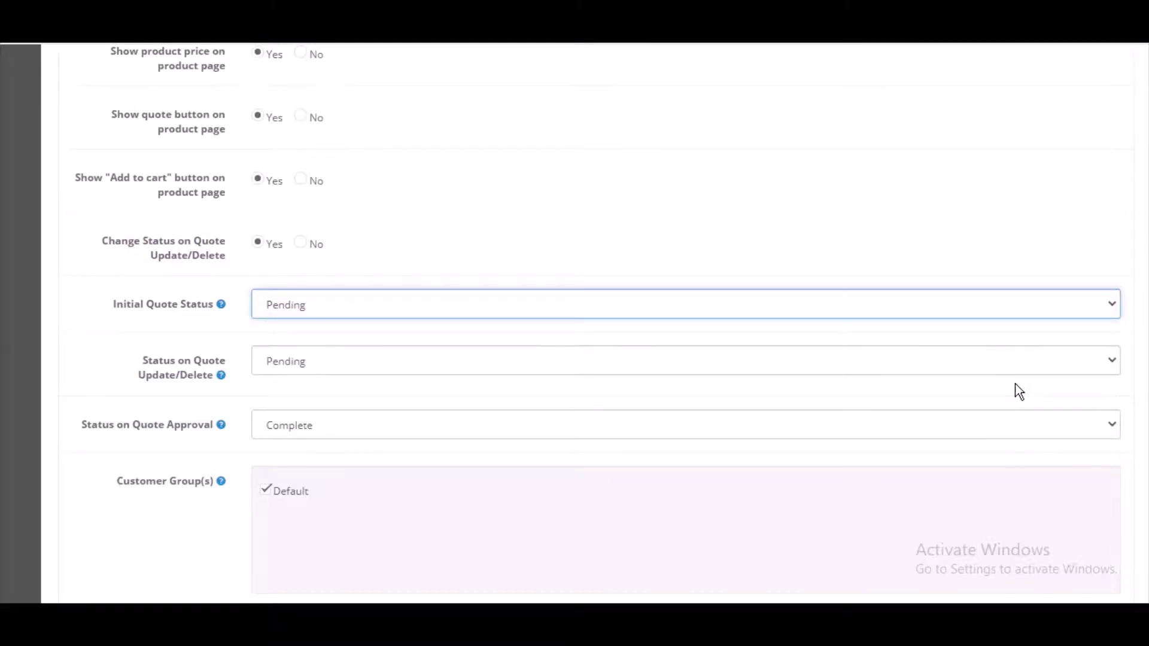
pyautogui.click(1113, 363)
pyautogui.click(1112, 364)
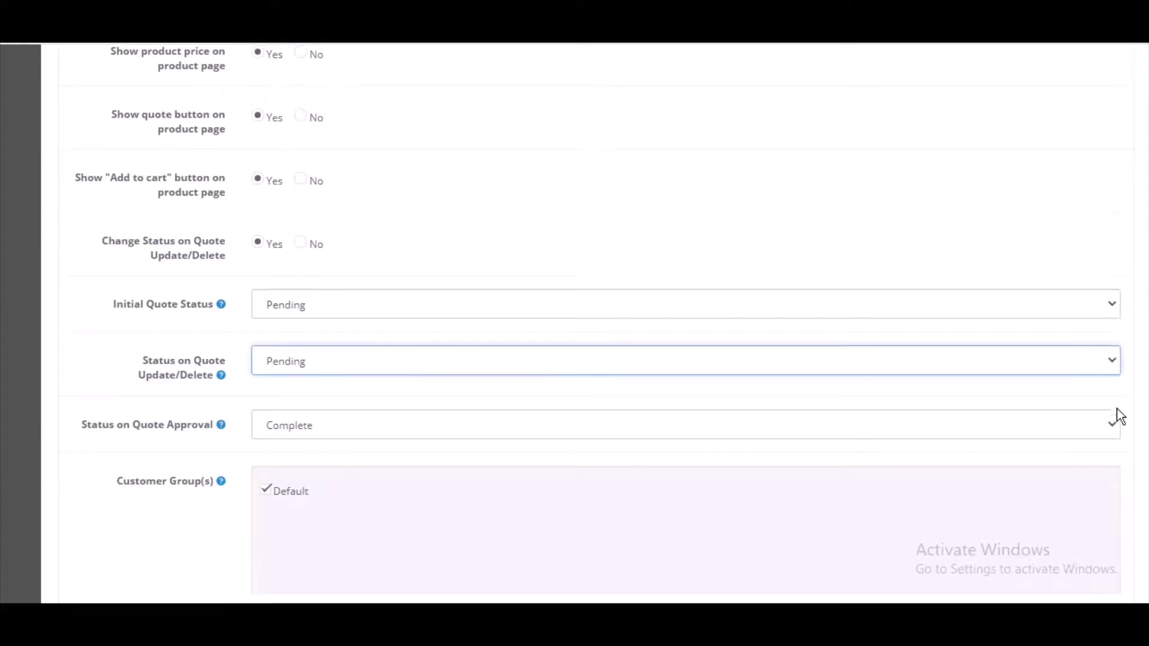
pyautogui.click(1118, 424)
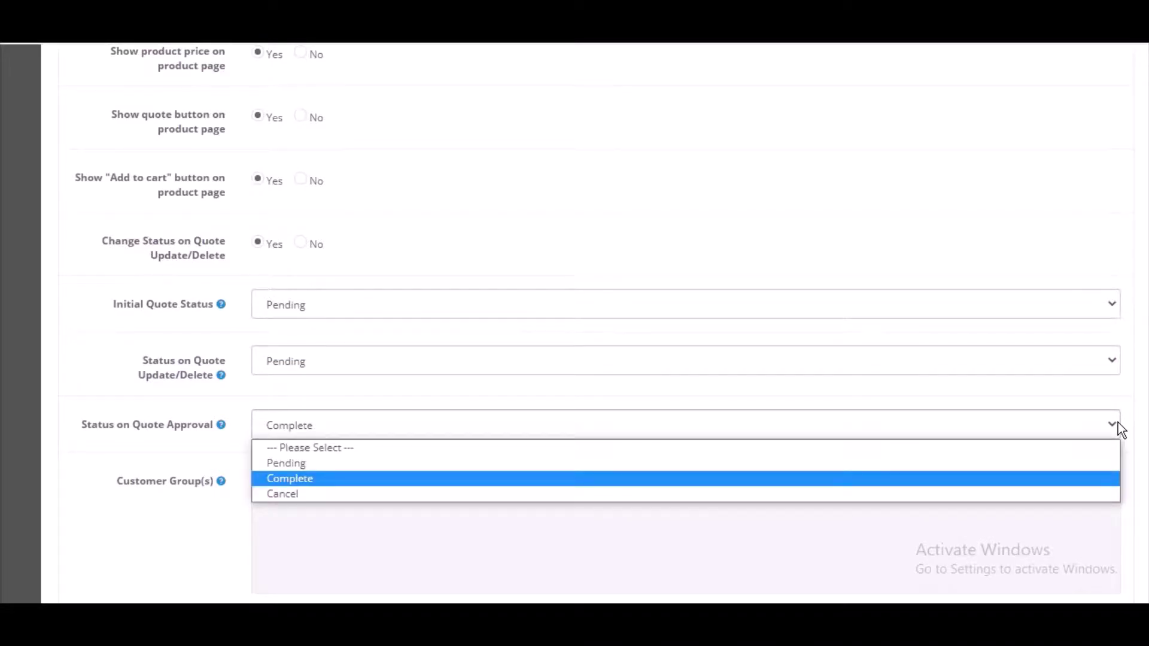
pyautogui.click(1118, 424)
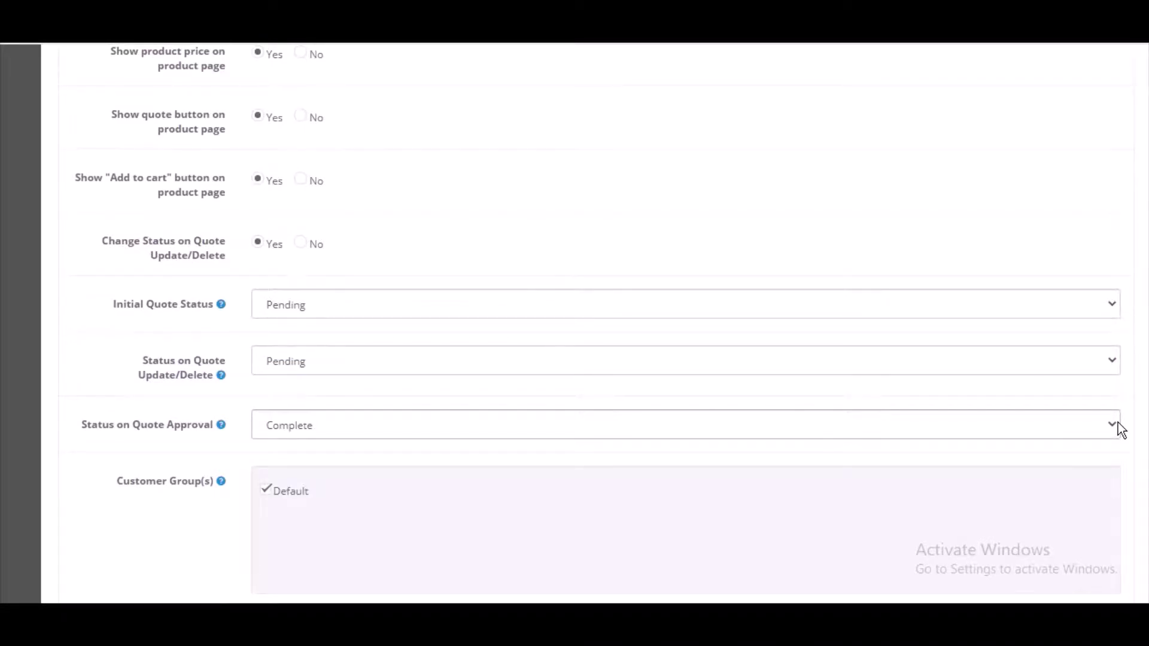
pyautogui.scroll(-3, 598, 323)
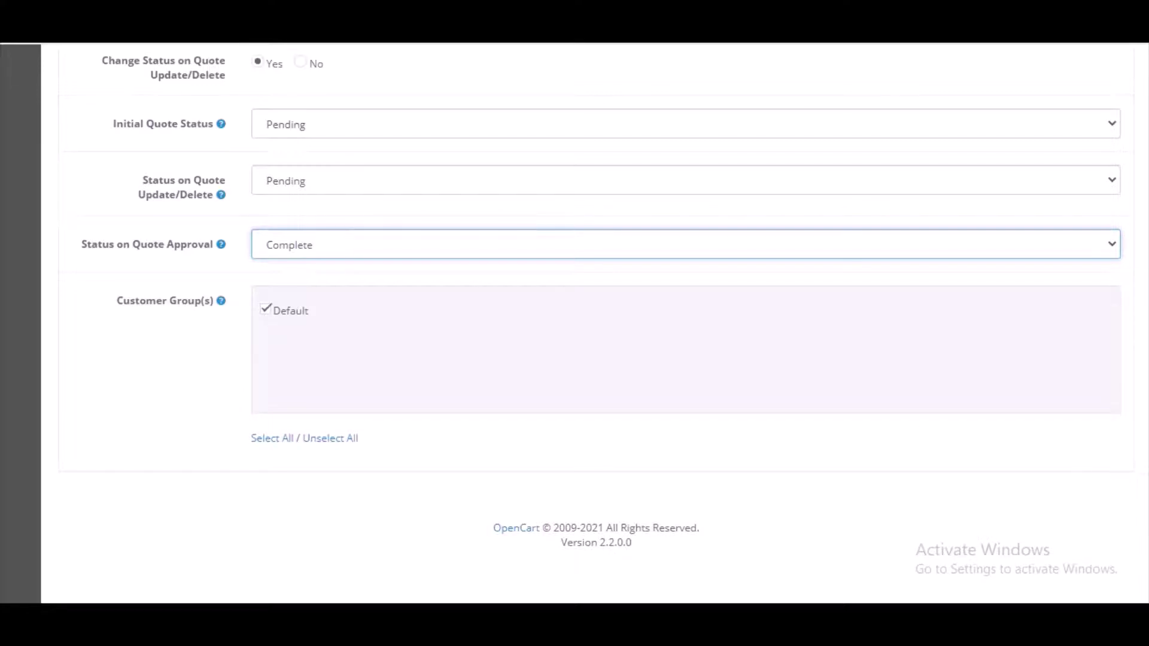
# Step: Examine the Mail Templates for quote generation and quote updation, covering both the customer and admin mails
pyautogui.scroll(15, 575, 324)
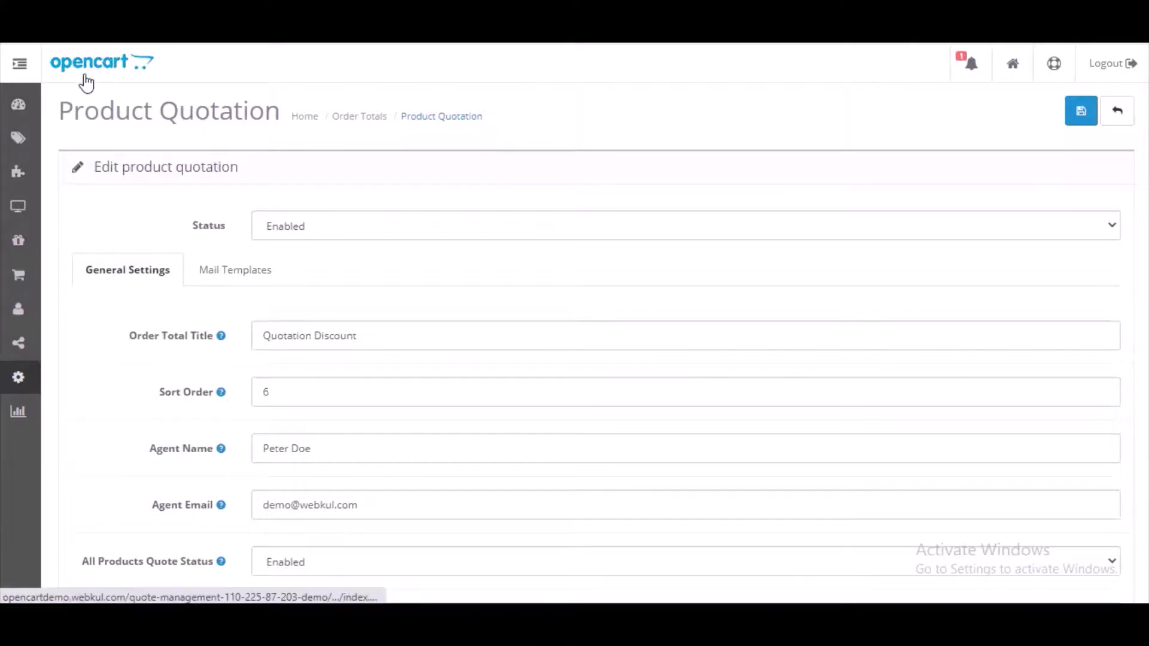
pyautogui.click(210, 273)
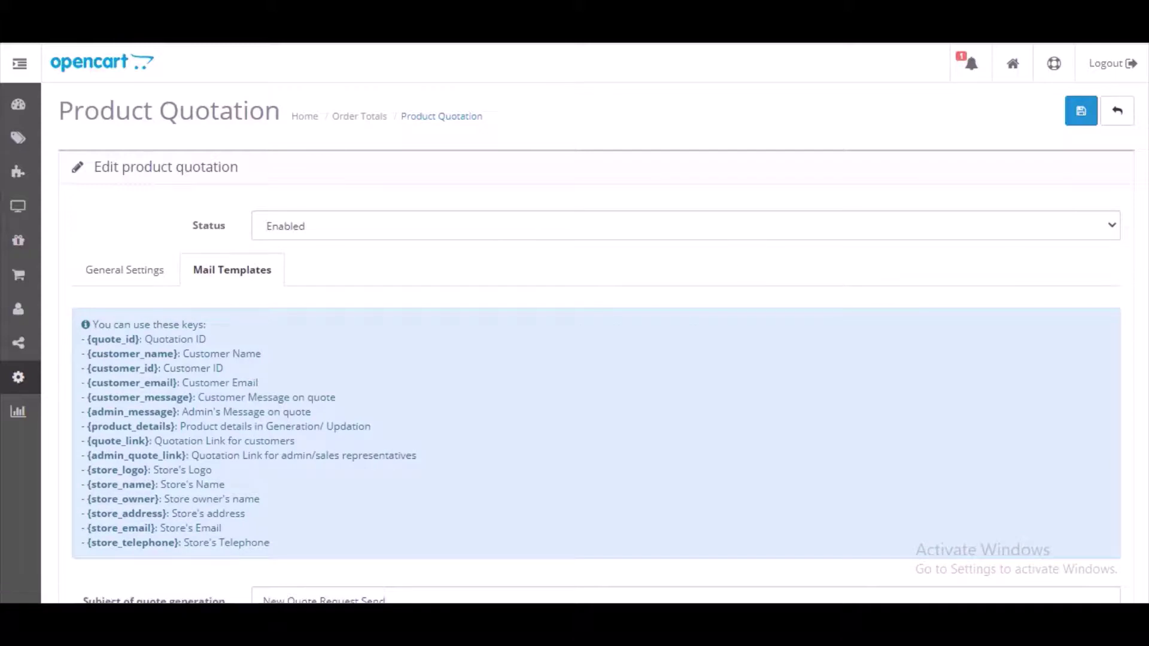
pyautogui.scroll(-7, 596, 324)
pyautogui.scroll(-3, 597, 323)
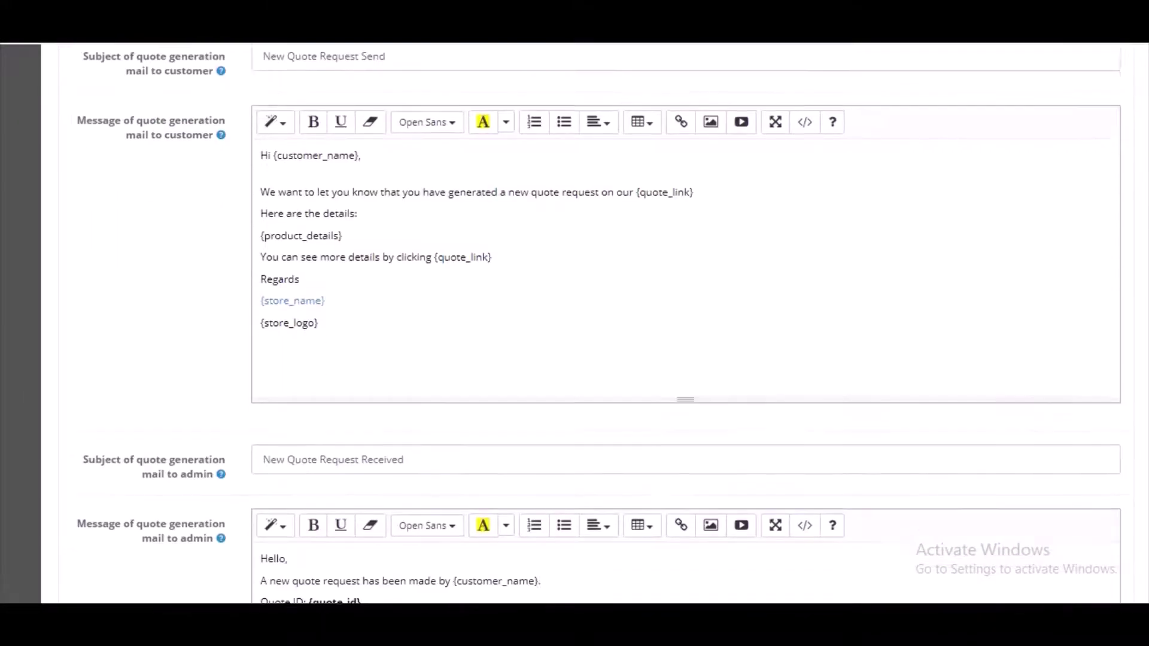
pyautogui.scroll(2, 597, 323)
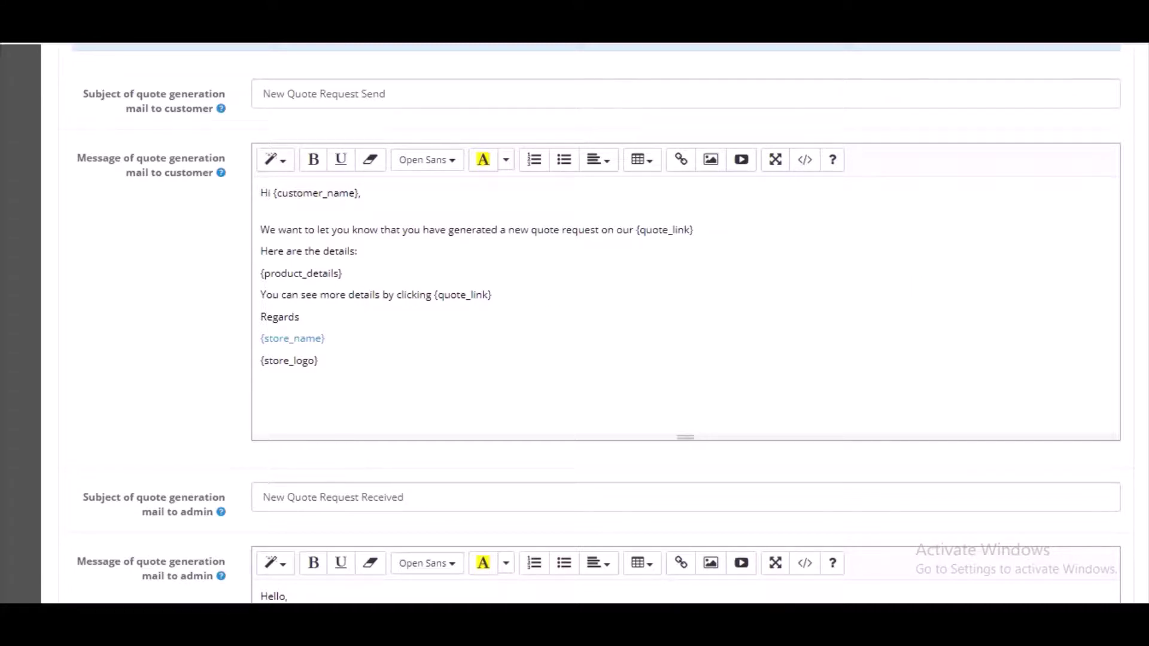
pyautogui.scroll(-7, 623, 196)
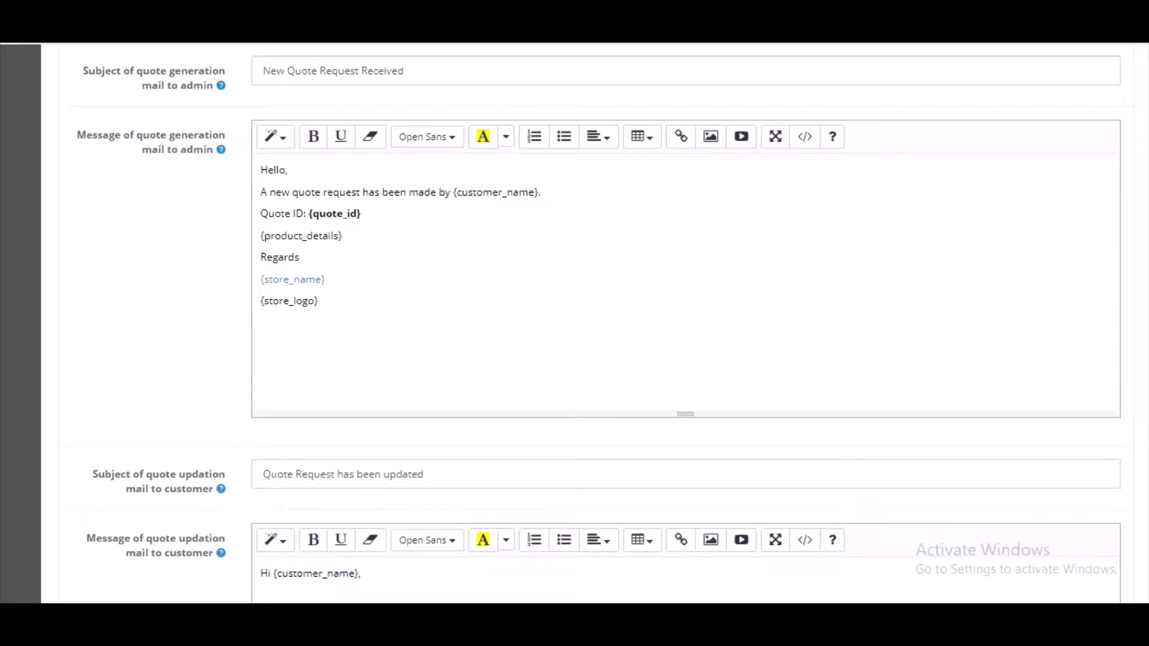
pyautogui.scroll(-7, 686, 292)
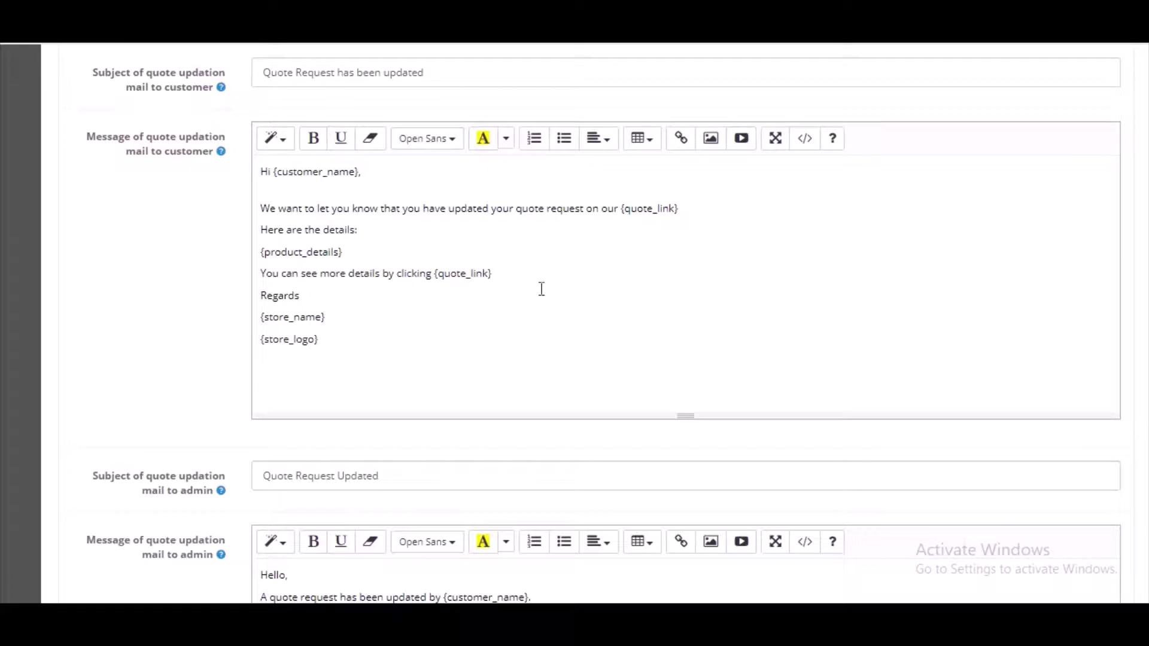
pyautogui.scroll(-4, 1139, 314)
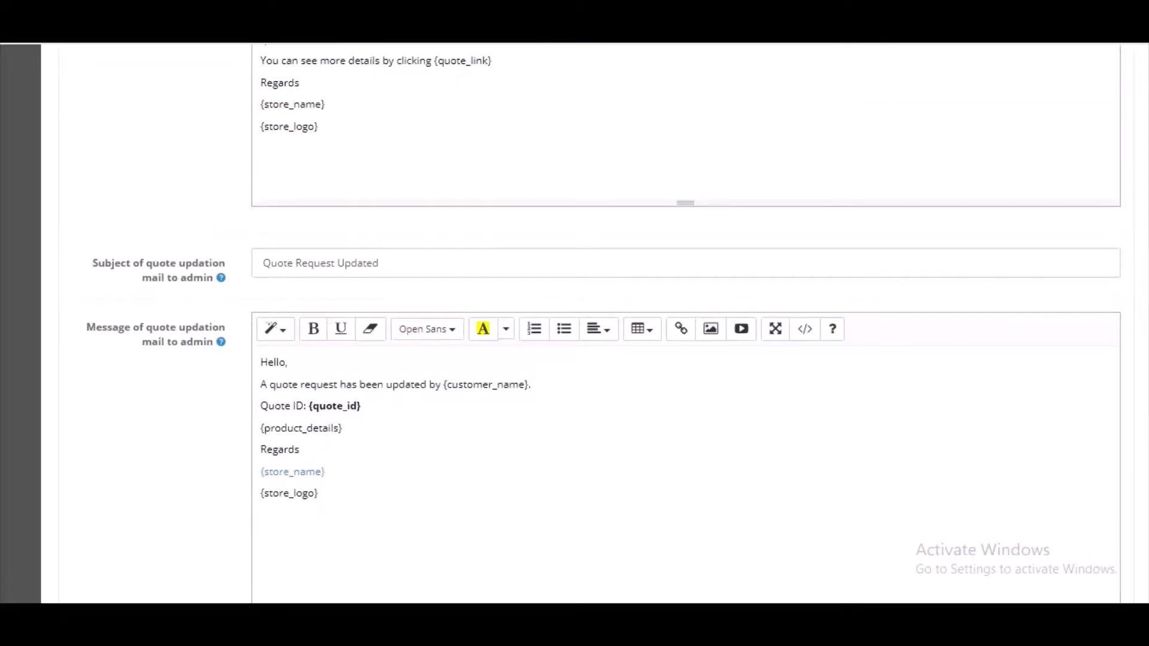
pyautogui.scroll(-3, 1138, 314)
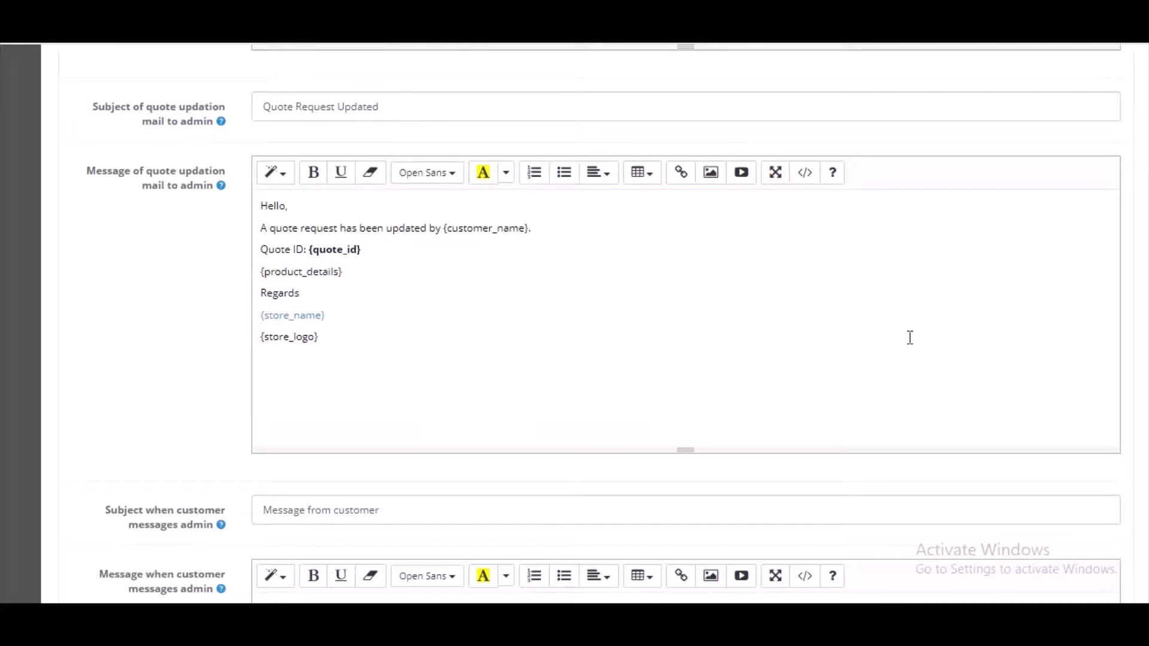
# Step: Examine the mail templates for customer and admin messages, admin status changes and sales representative assignment
pyautogui.scroll(-1, 910, 338)
pyautogui.scroll(-6, 908, 311)
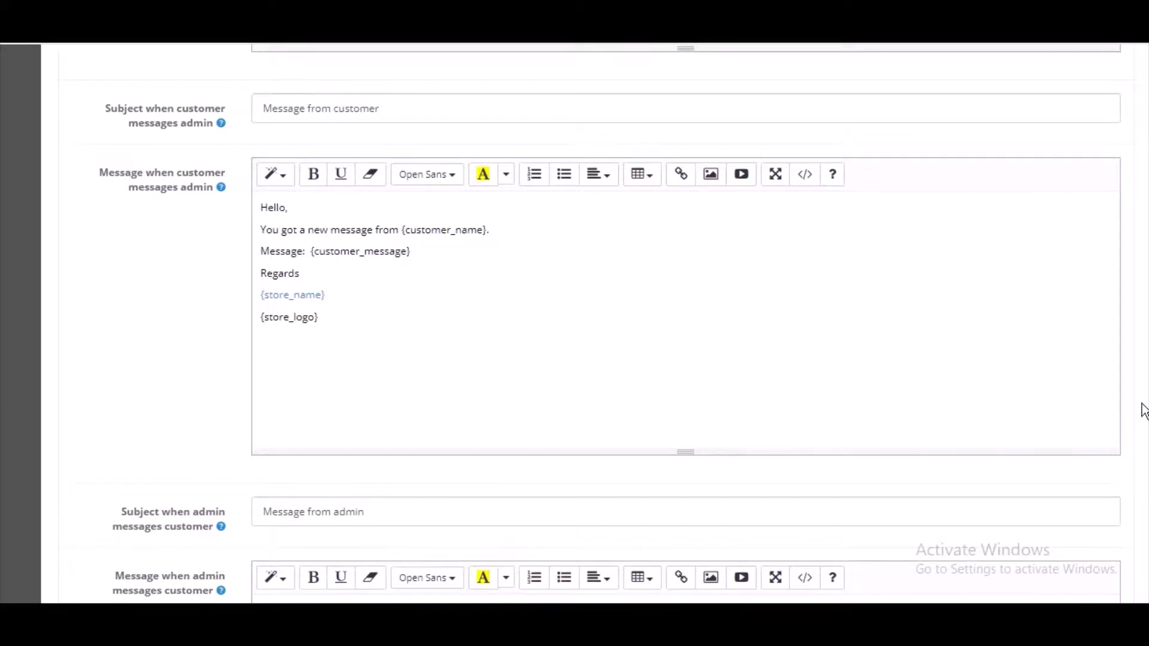
pyautogui.scroll(-4, 1144, 411)
pyautogui.scroll(-4, 1144, 412)
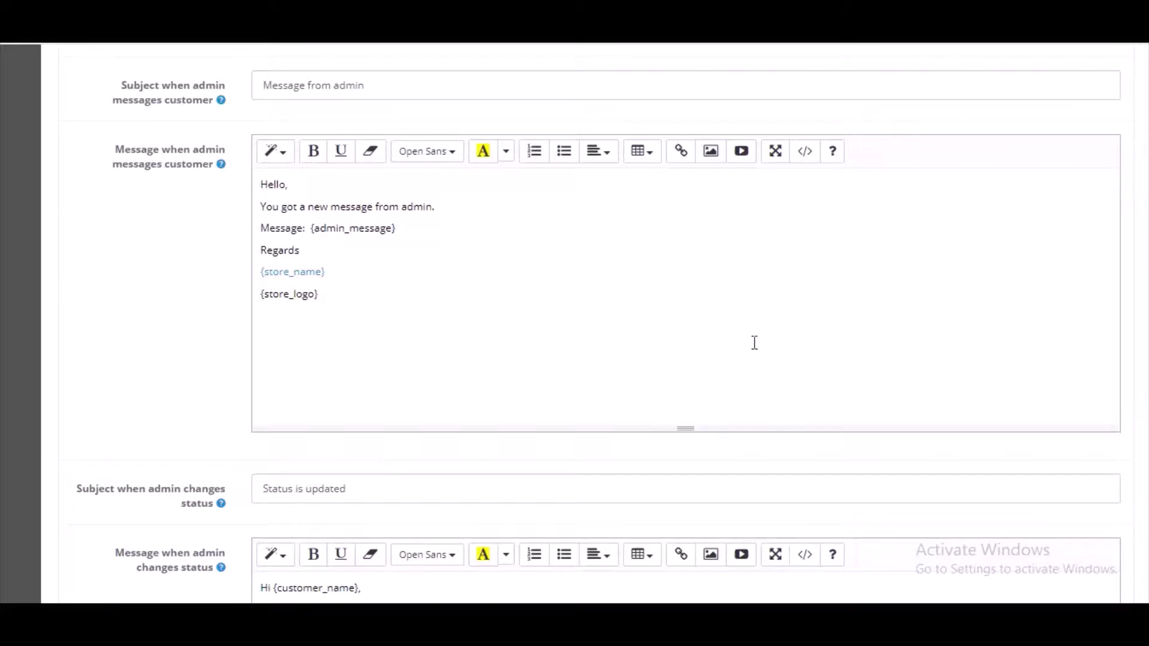
pyautogui.scroll(-2, 1137, 392)
pyautogui.scroll(-5, 1137, 391)
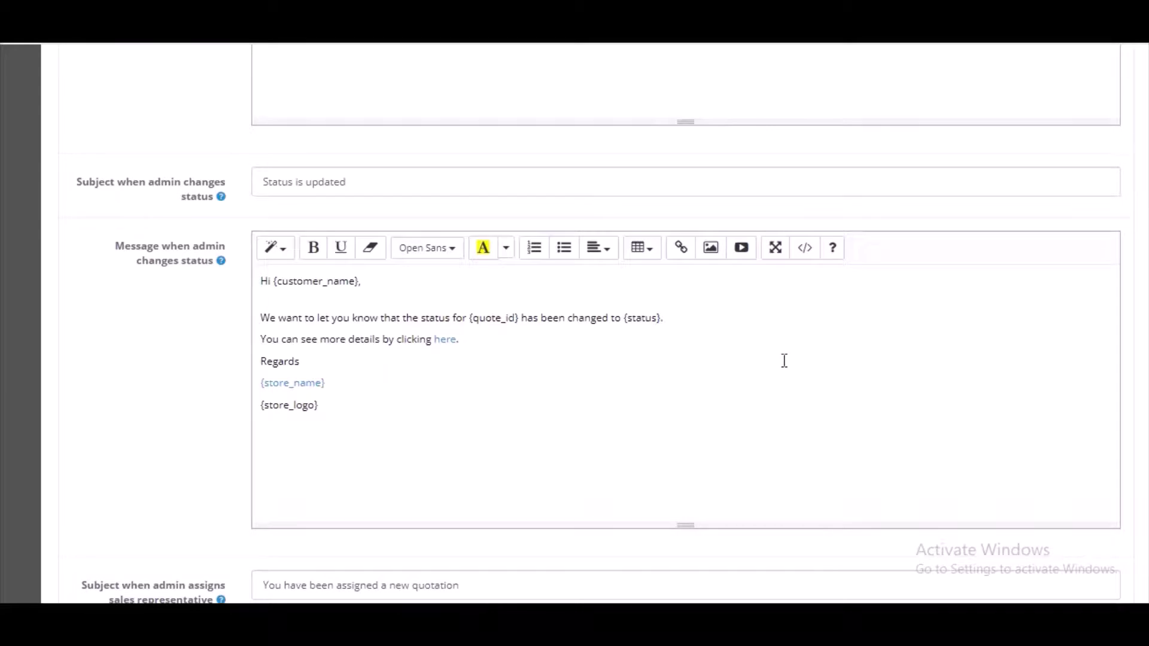
pyautogui.scroll(-10, 905, 378)
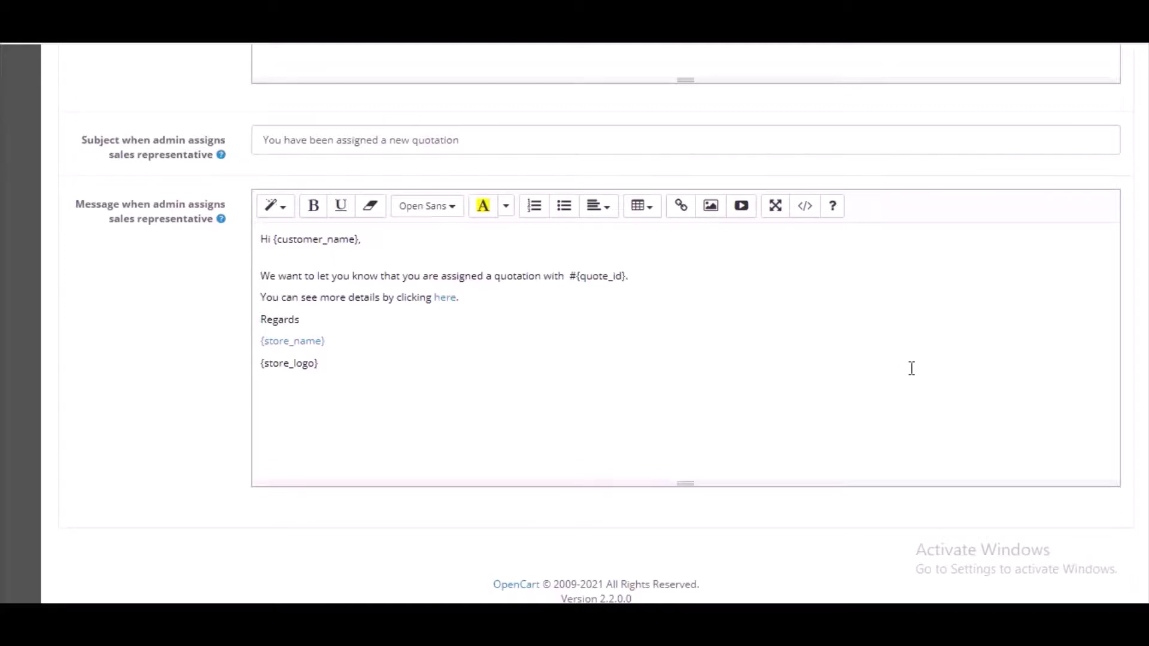
pyautogui.scroll(2, 686, 323)
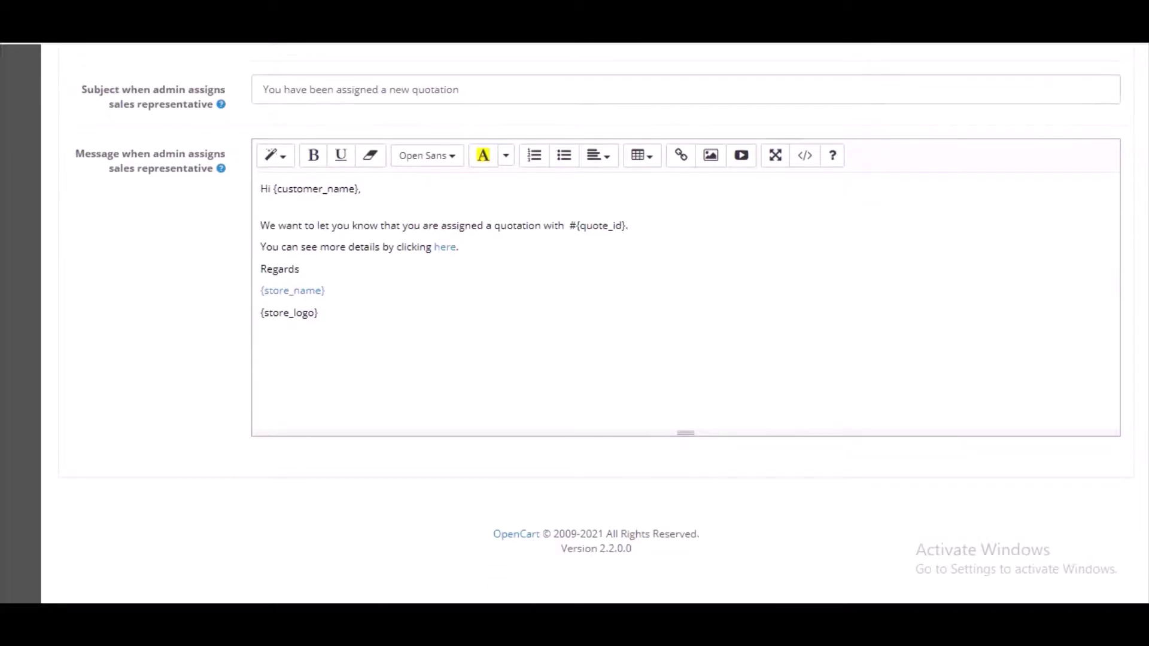
# Step: Open the admin's Quotations list and select the listed pending quotation request
pyautogui.scroll(15, 686, 324)
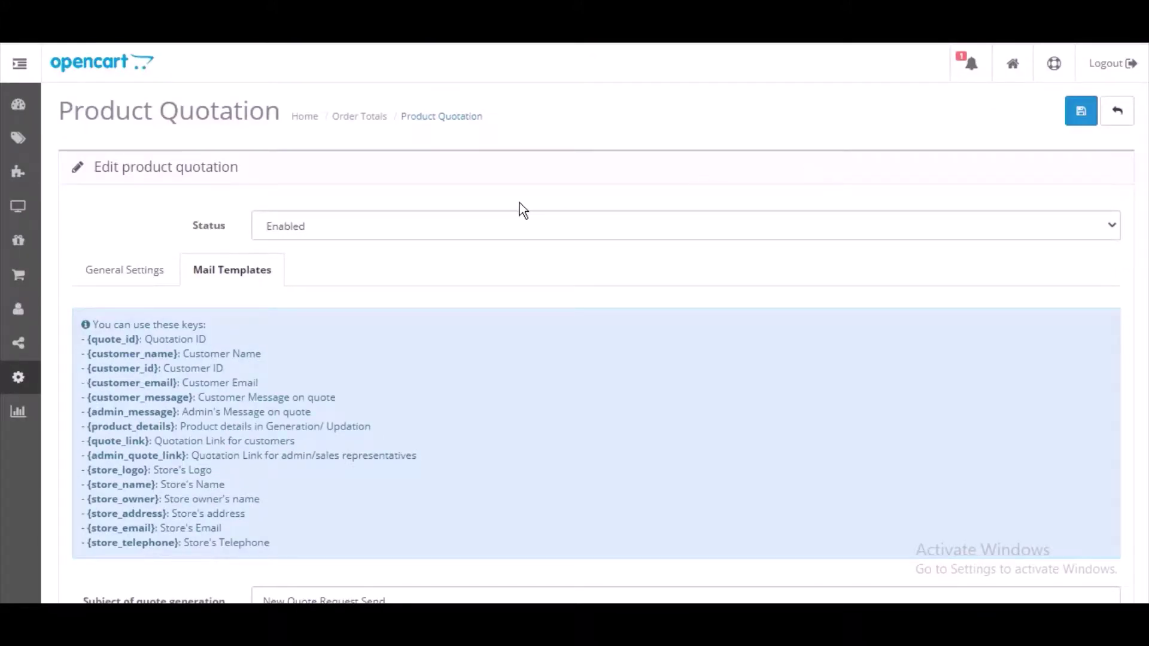
pyautogui.moveTo(20, 254)
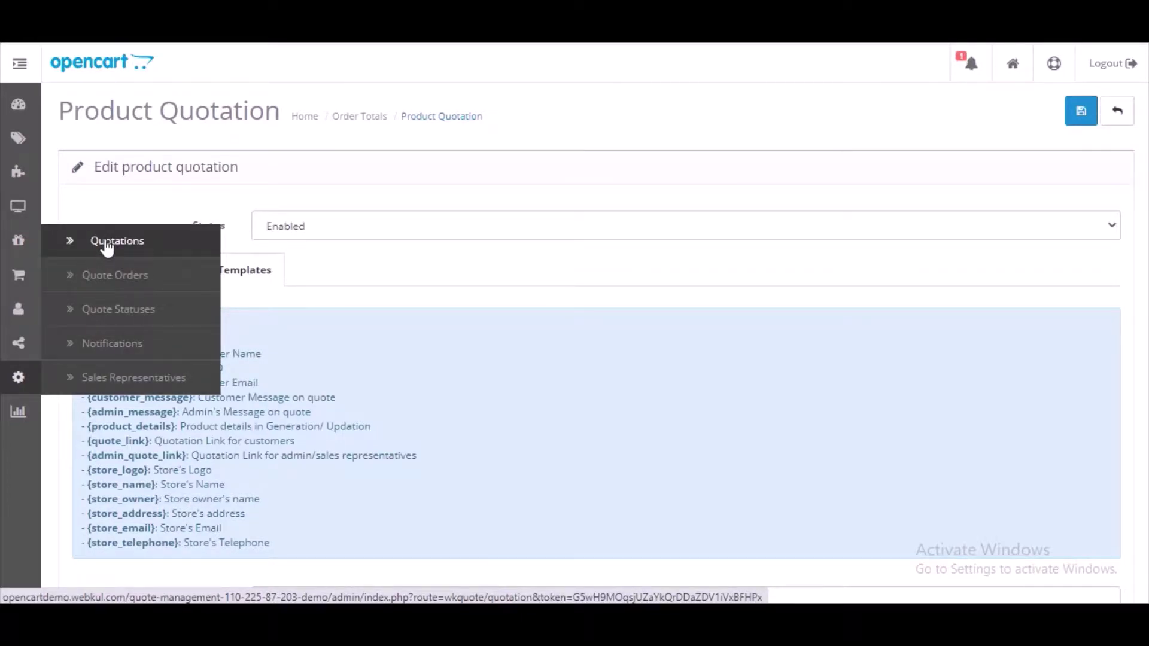
pyautogui.click(106, 244)
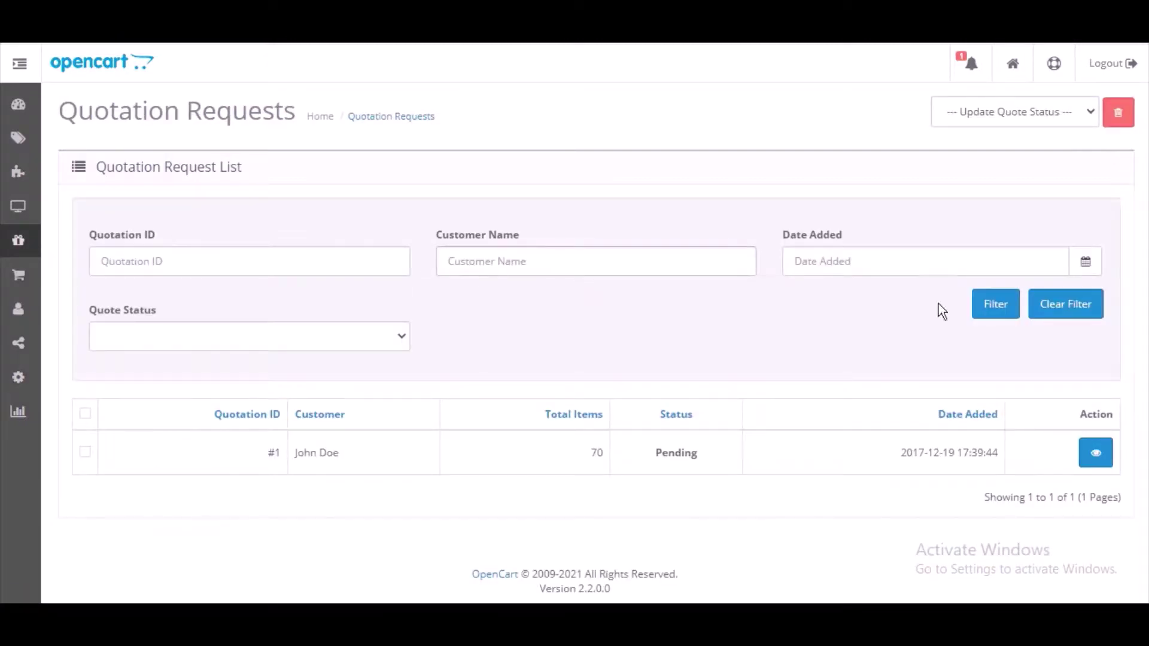
pyautogui.scroll(-1, 575, 323)
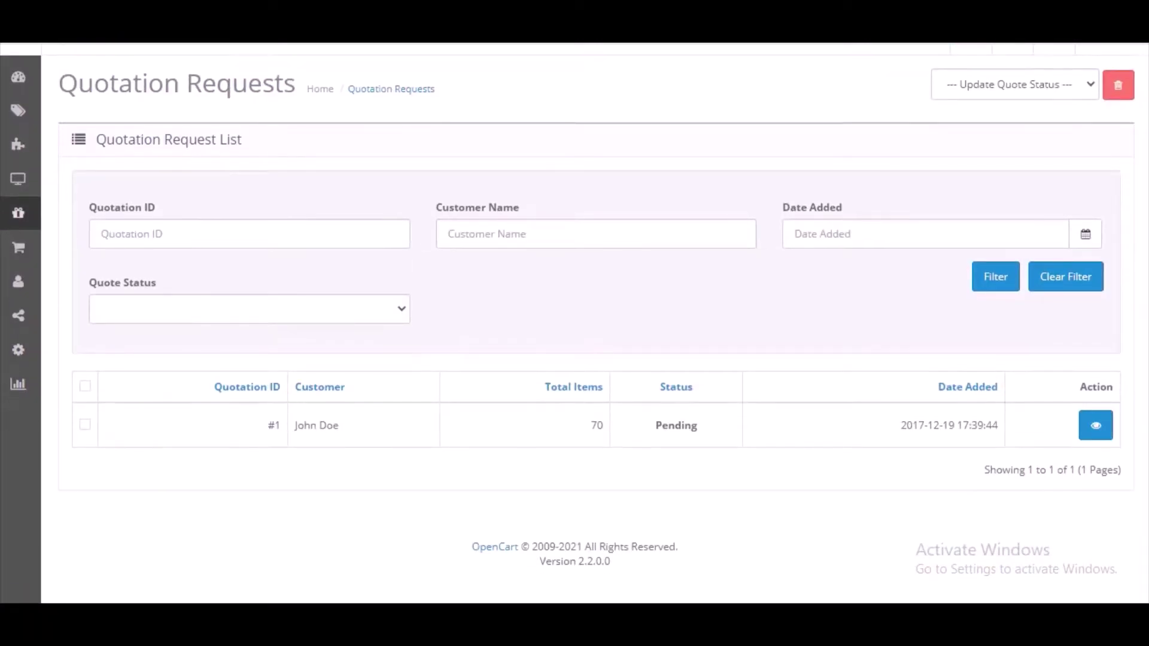
pyautogui.scroll(-1, 575, 323)
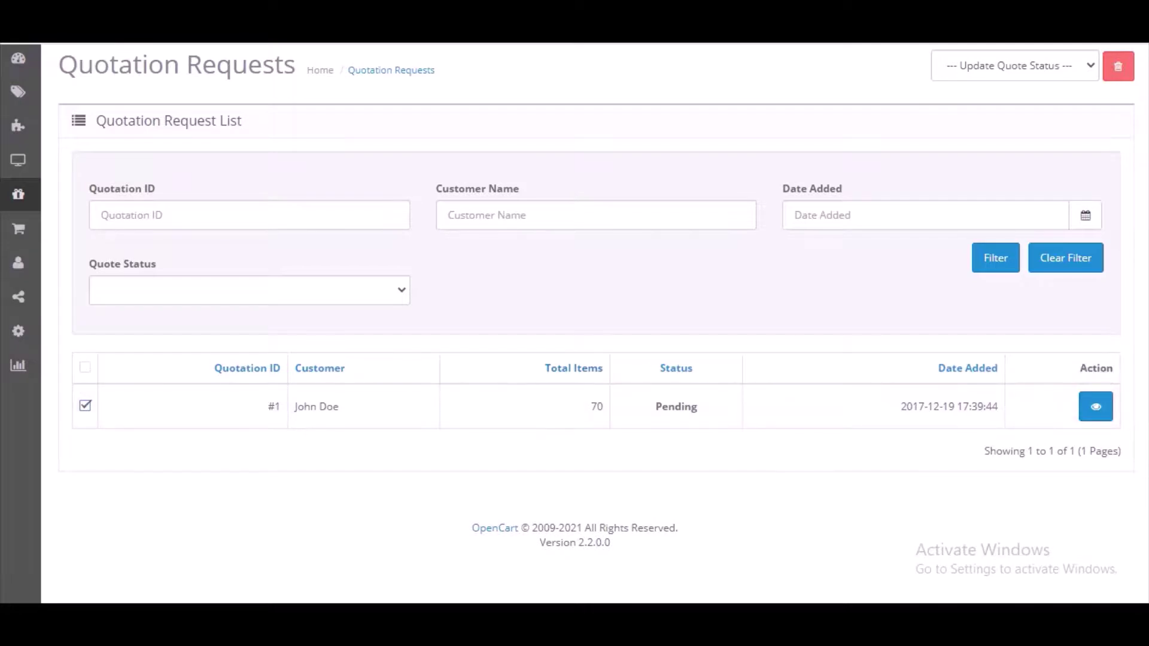
pyautogui.scroll(1, 574, 323)
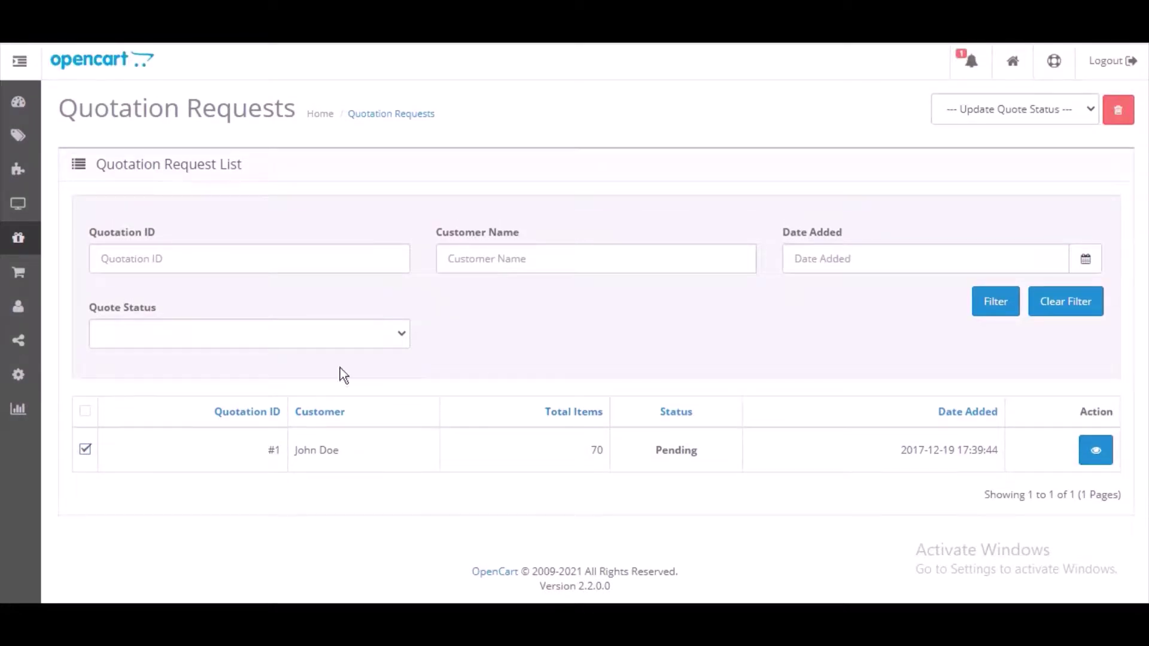
# Step: Look through the Quote Status filter options and the Update Quote Status options of the quotation request list
pyautogui.click(400, 336)
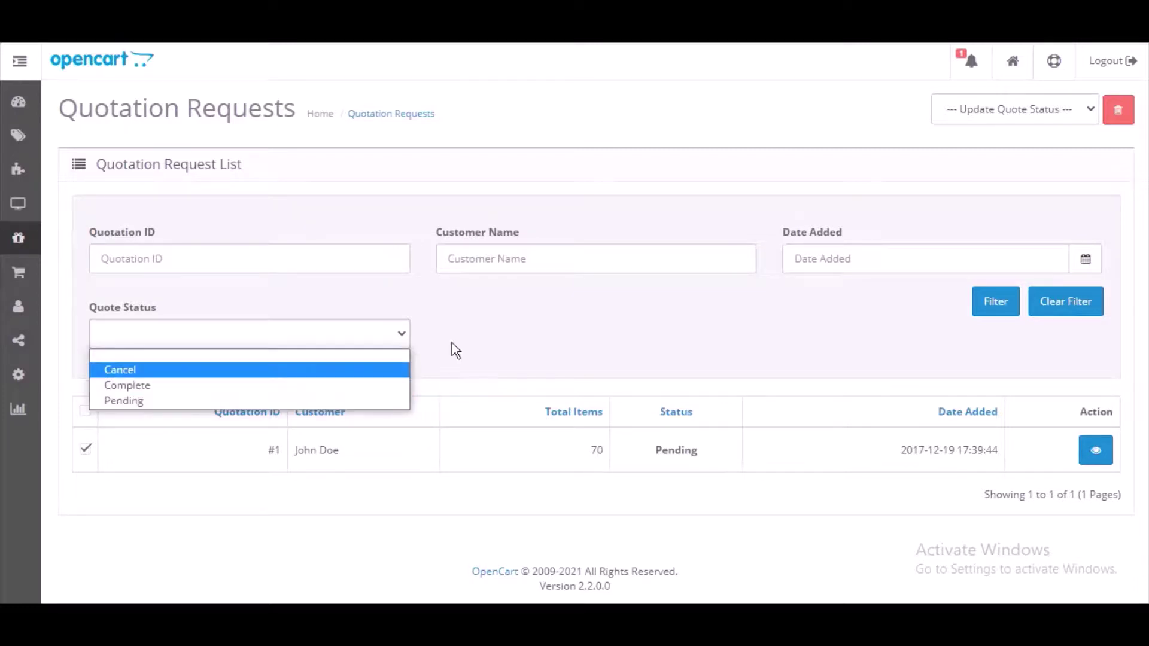
pyautogui.click(472, 340)
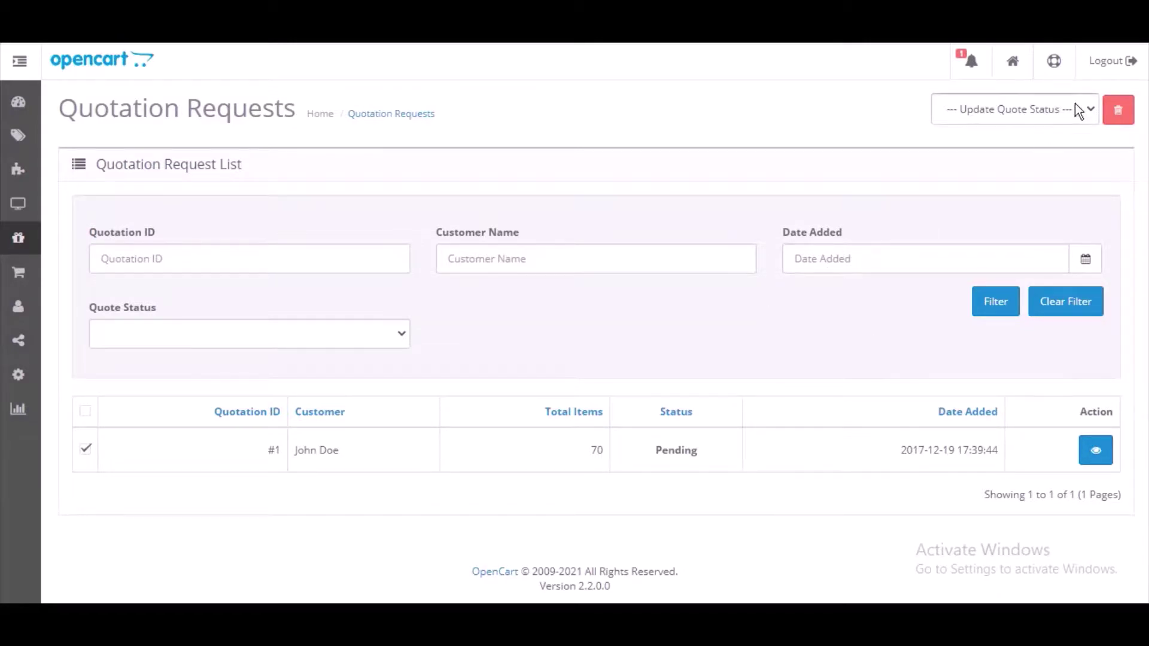
pyautogui.click(1091, 109)
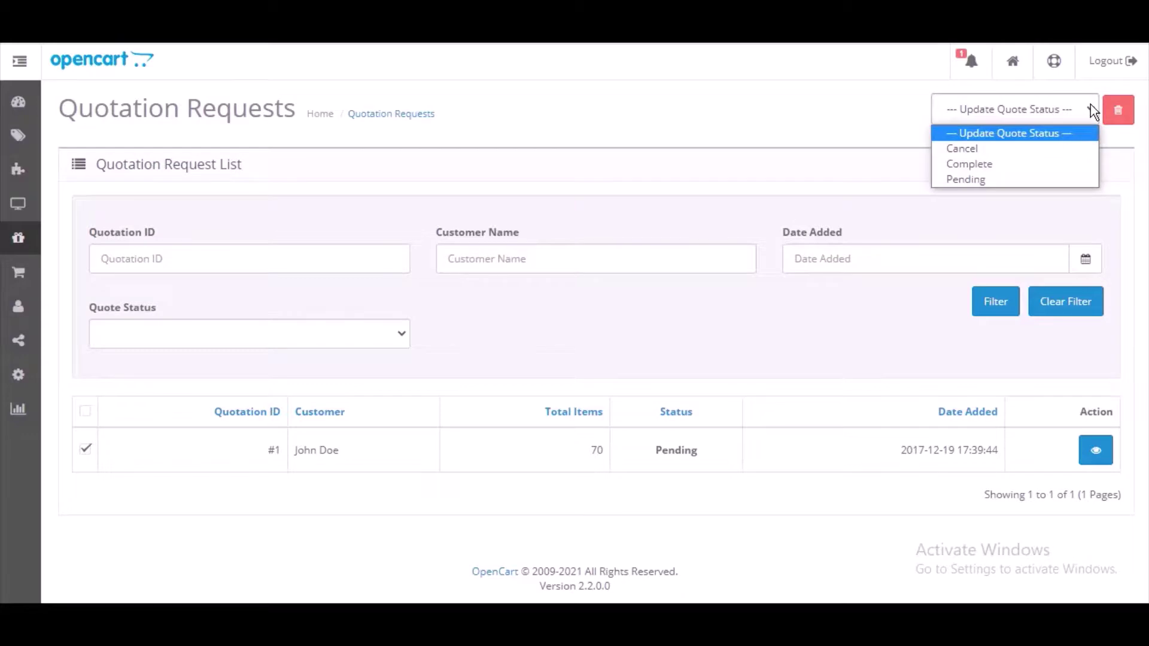
pyautogui.click(1090, 104)
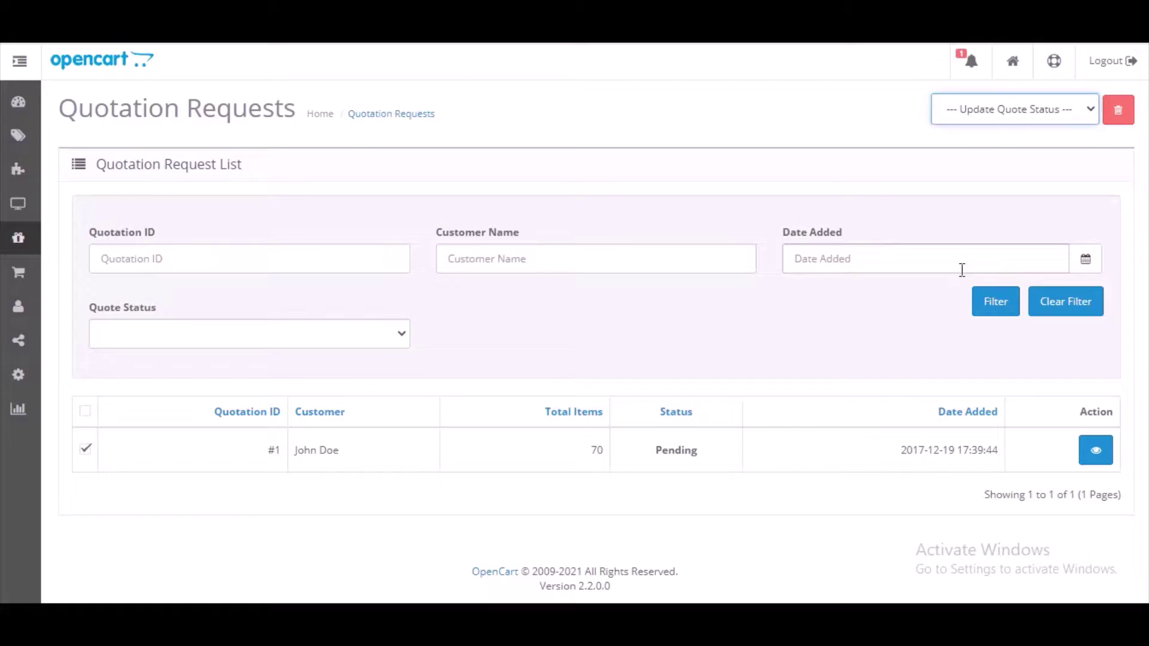
# Step: Check the Date Added filter's calendar, filling in 2021-03-18, and look over the quotation request list
pyautogui.click(980, 264)
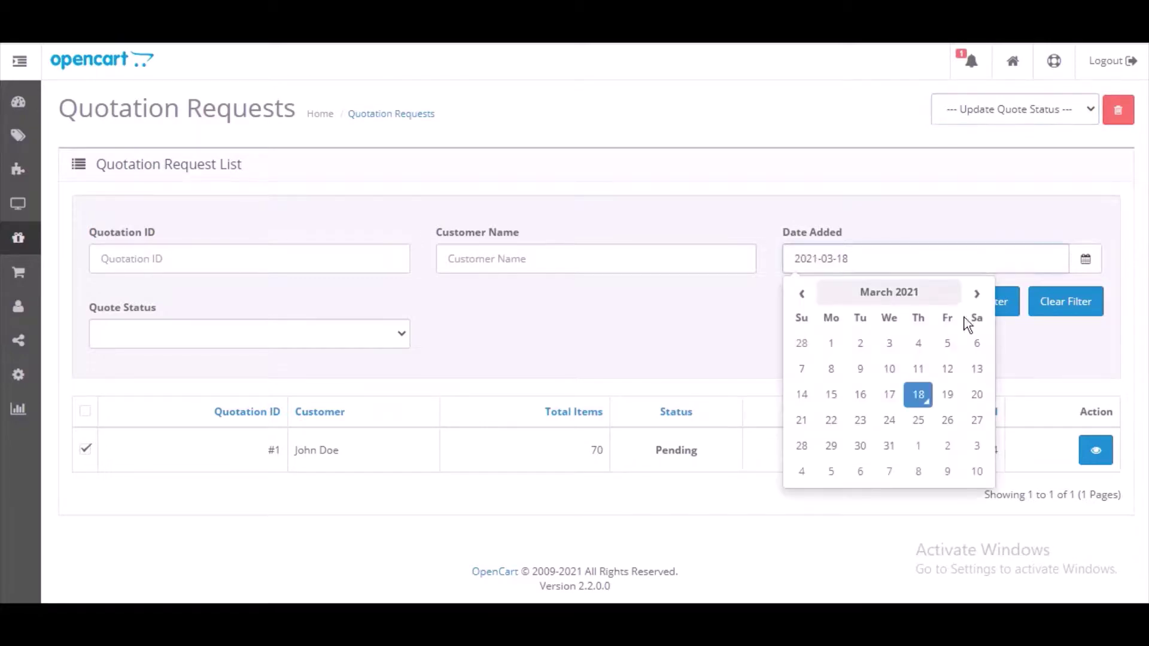
pyautogui.click(1039, 336)
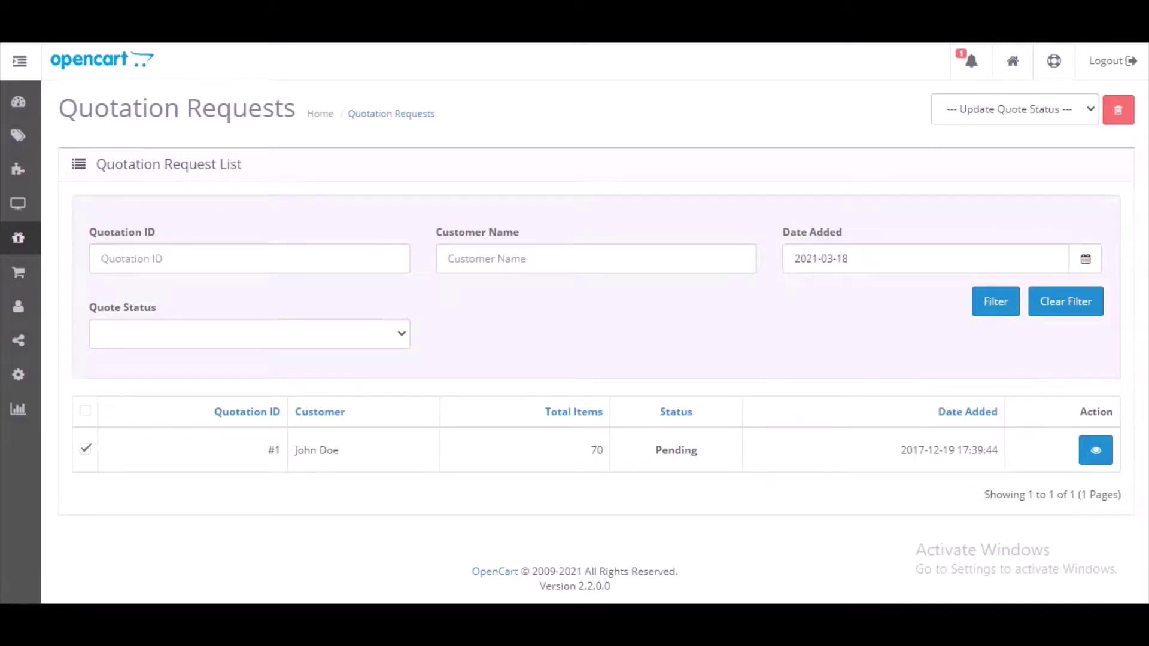
pyautogui.scroll(-1, 575, 317)
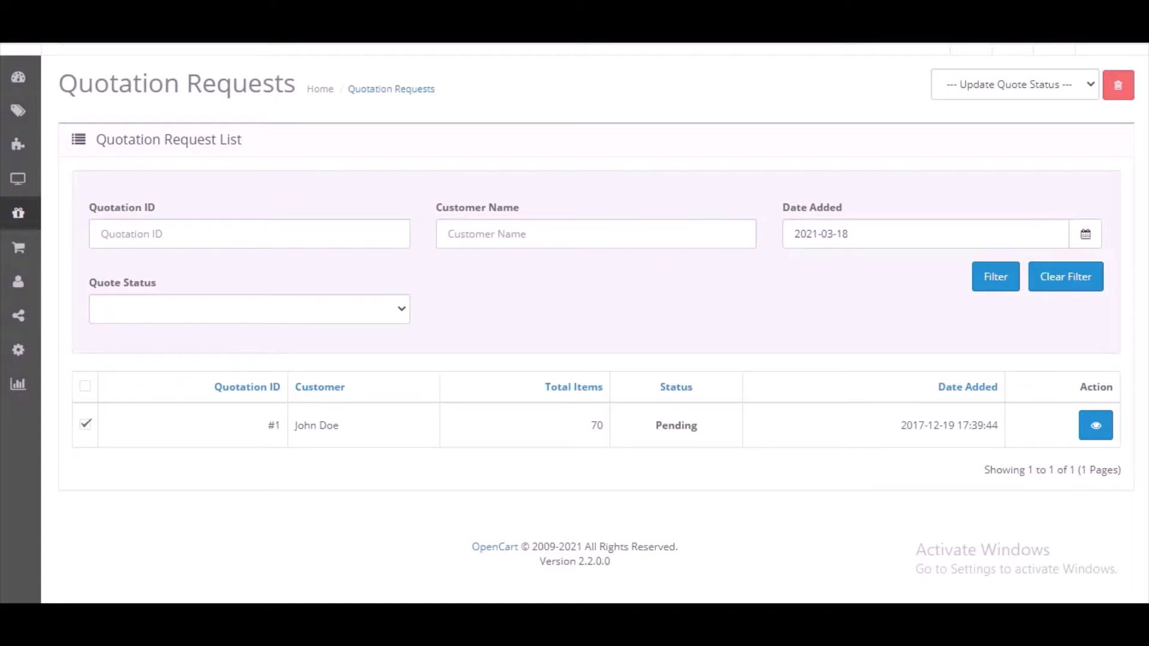
pyautogui.scroll(-1, 575, 317)
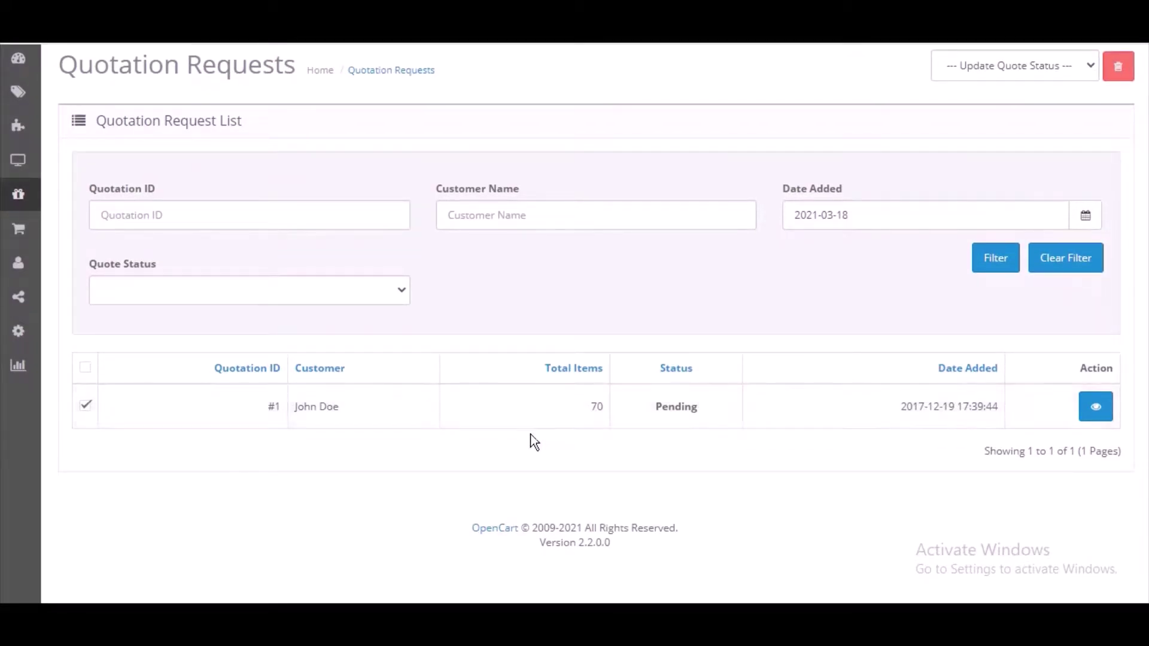
# Step: Deselect the pending quotation request and open its details page
pyautogui.click(85, 407)
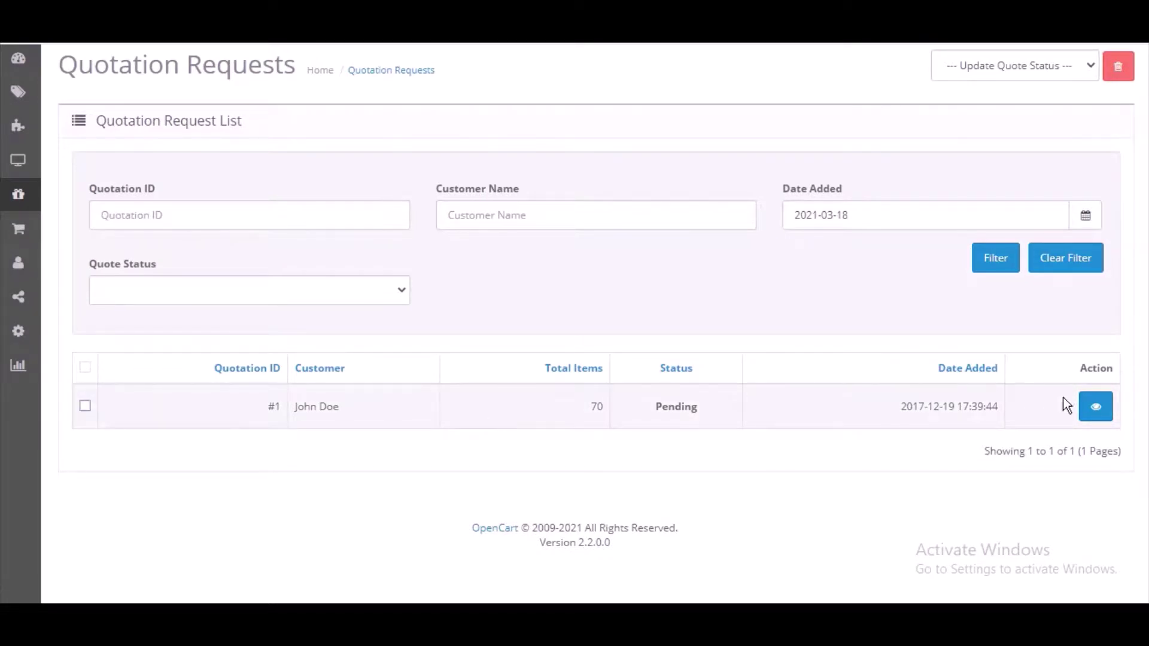
pyautogui.click(1095, 406)
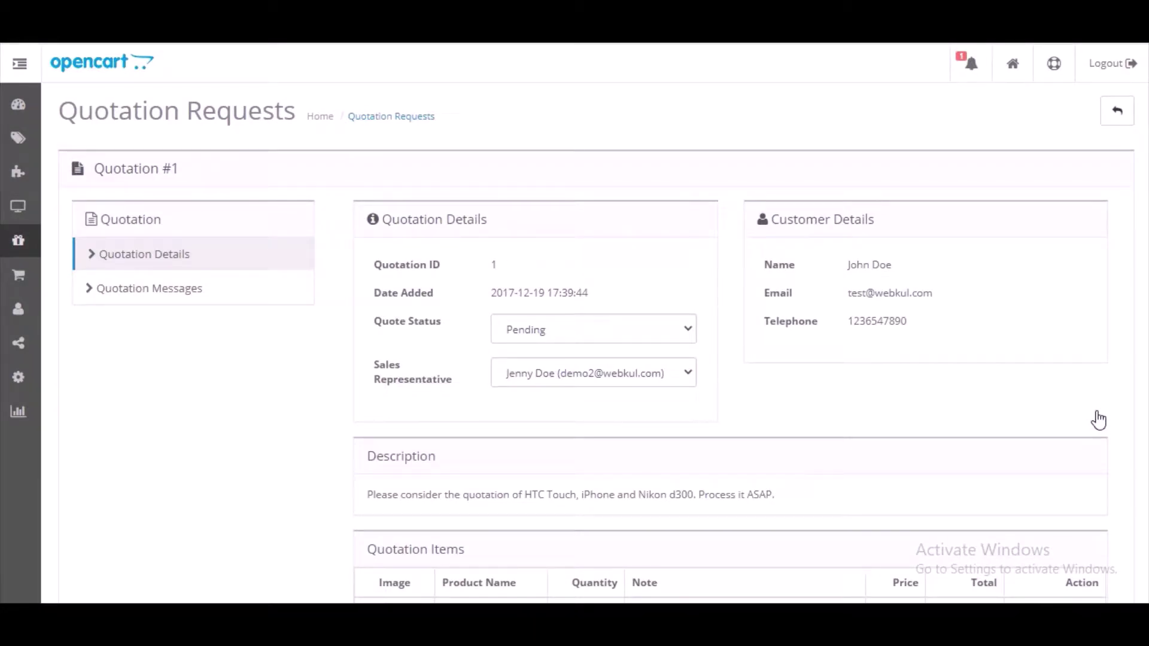
pyautogui.scroll(-1, 575, 323)
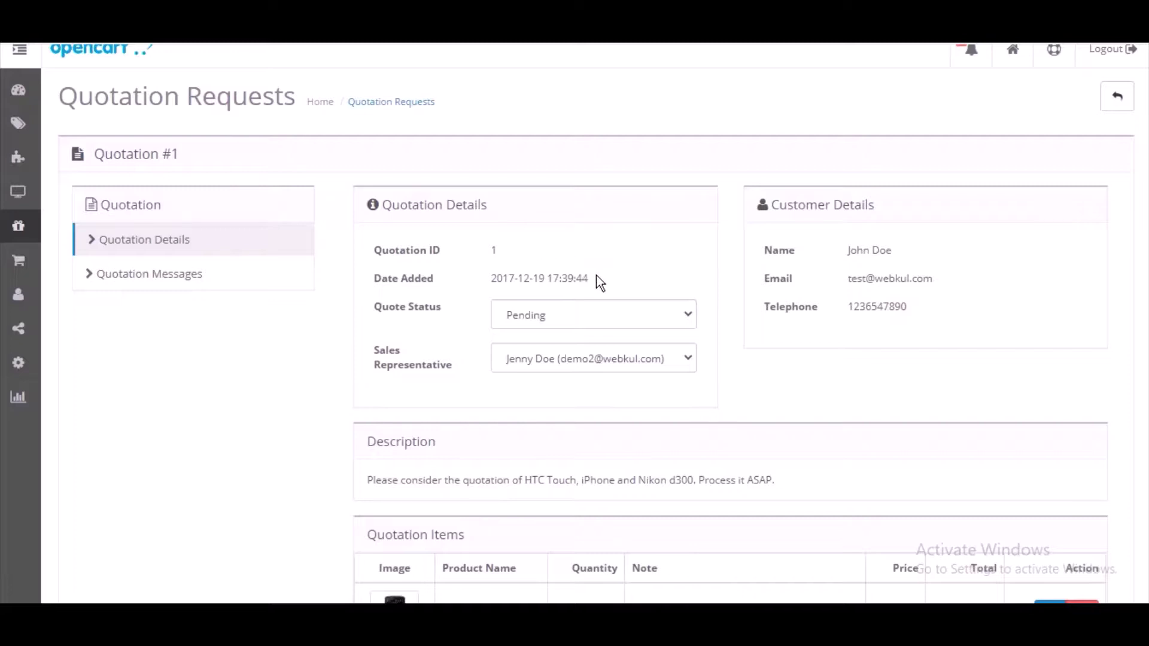
# Step: Look through the available Quote Status and Sales Representative options in the quotation details
pyautogui.click(687, 319)
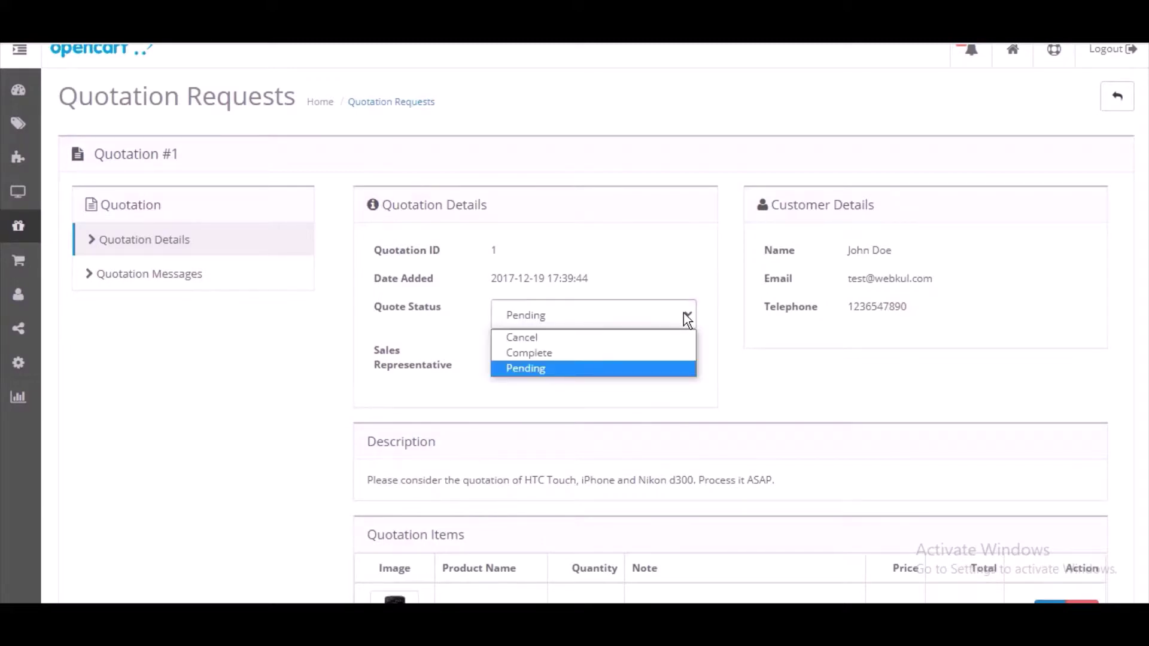
pyautogui.click(687, 319)
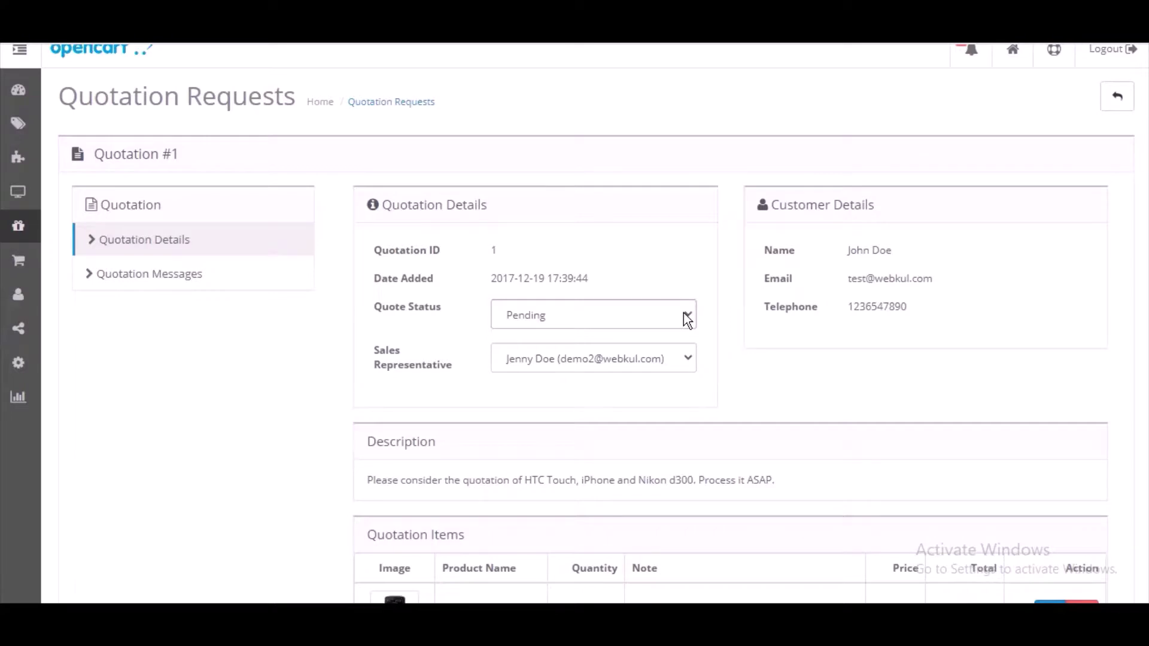
pyautogui.click(691, 362)
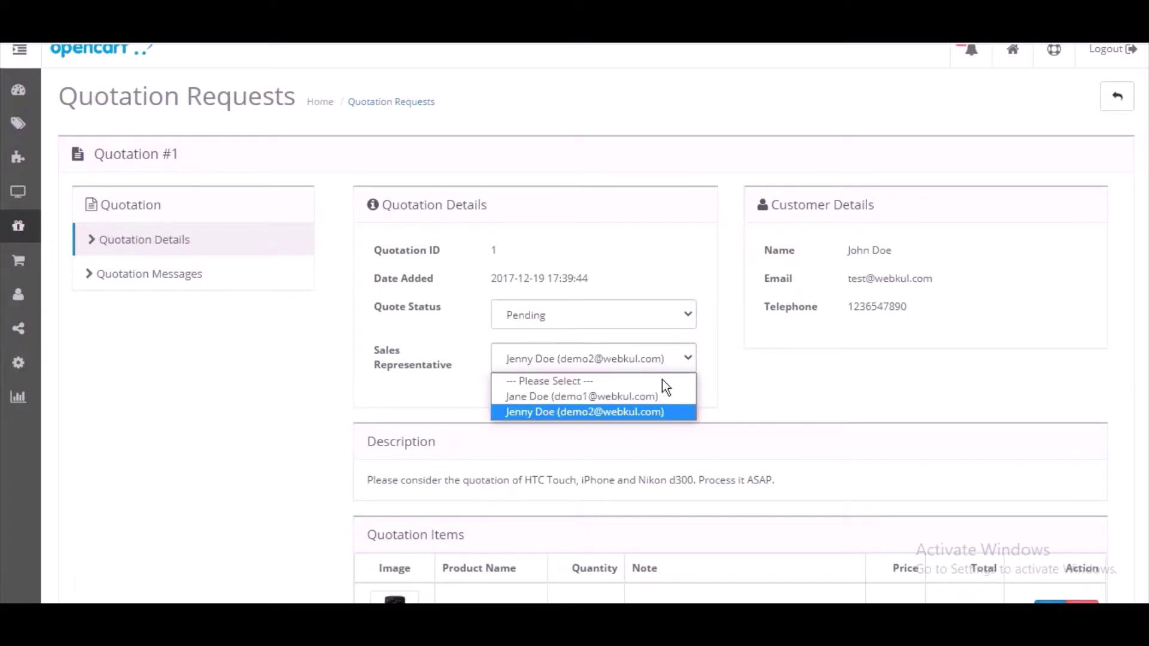
pyautogui.click(687, 351)
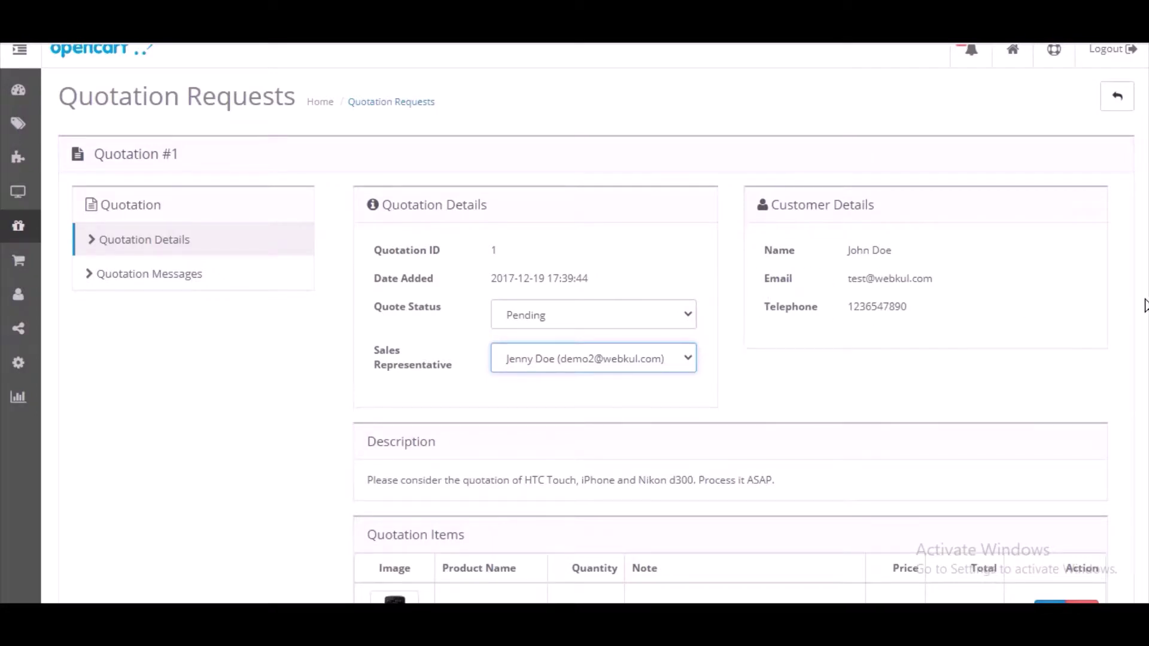
# Step: Examine the quotation's description and its items with their quantities, notes, prices and available actions
pyautogui.scroll(-2, 836, 313)
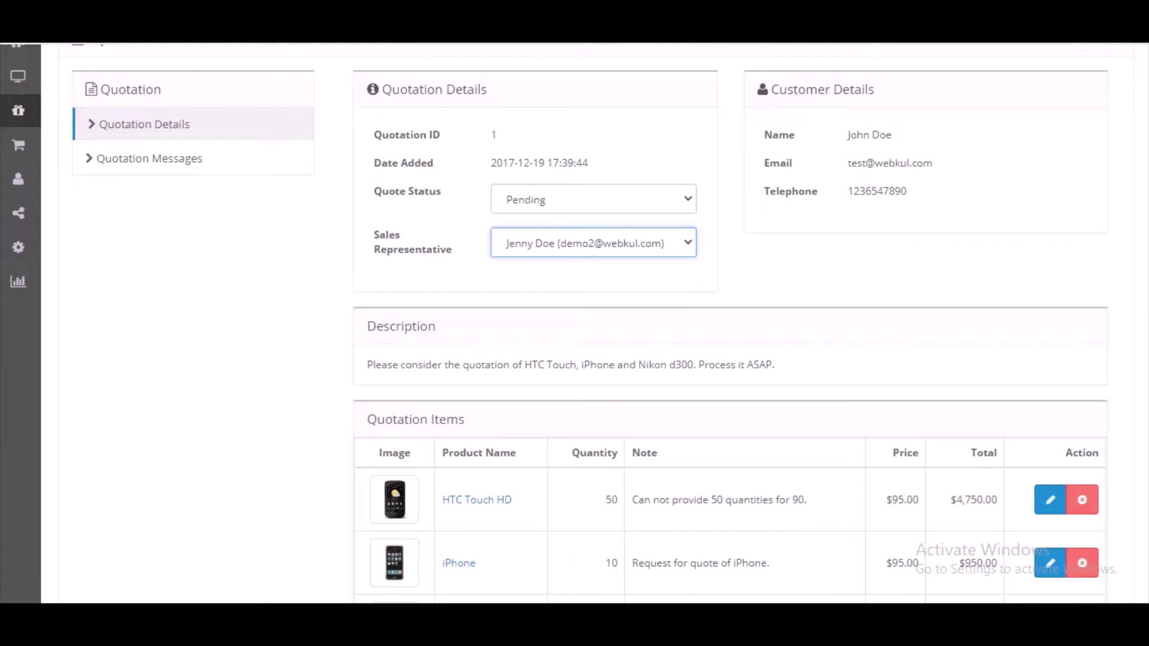
pyautogui.scroll(-1, 574, 329)
pyautogui.scroll(-2, 575, 329)
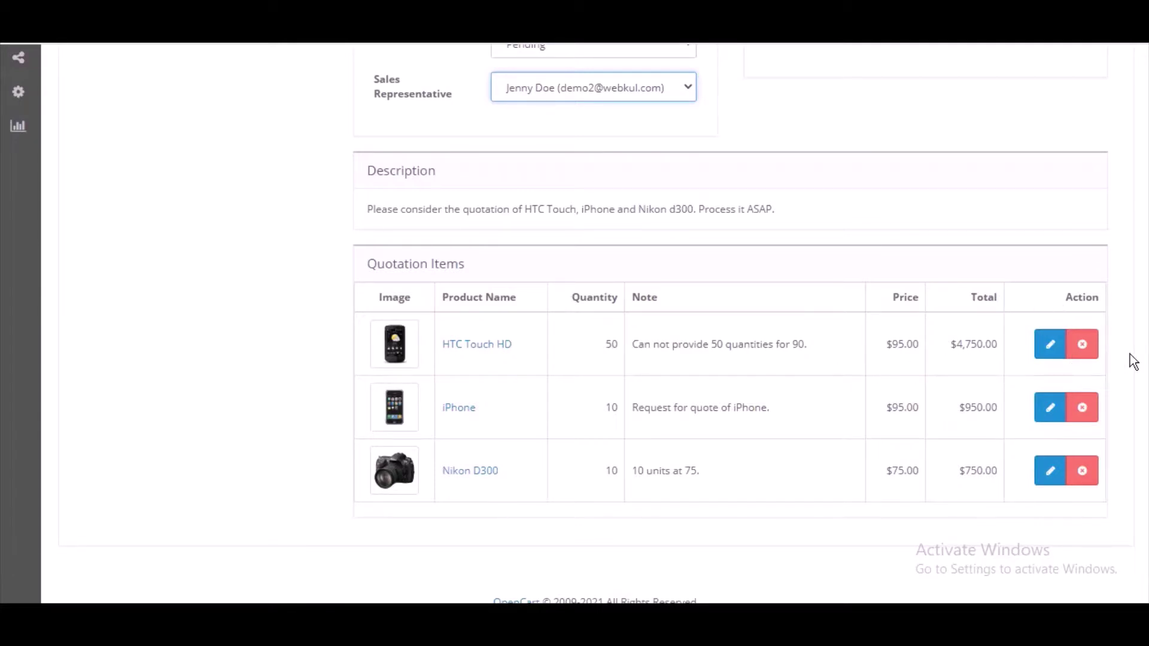
pyautogui.scroll(-1, 574, 323)
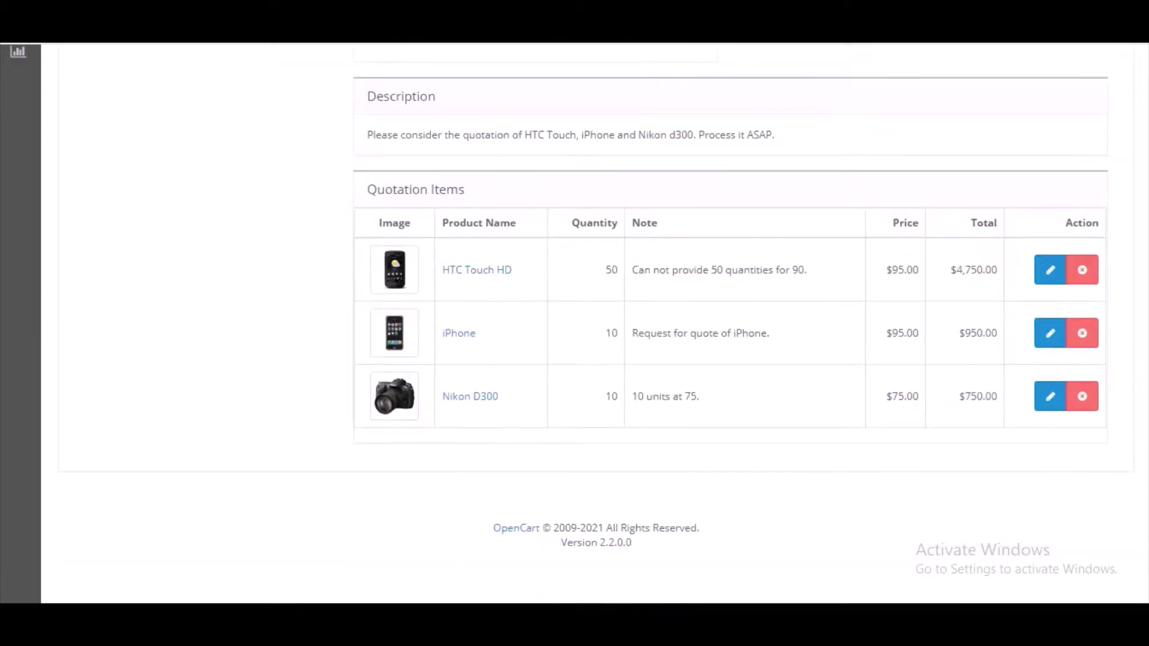
# Step: Open the Quotation Messages and examine the customer message field and the chat history
pyautogui.scroll(5, 575, 323)
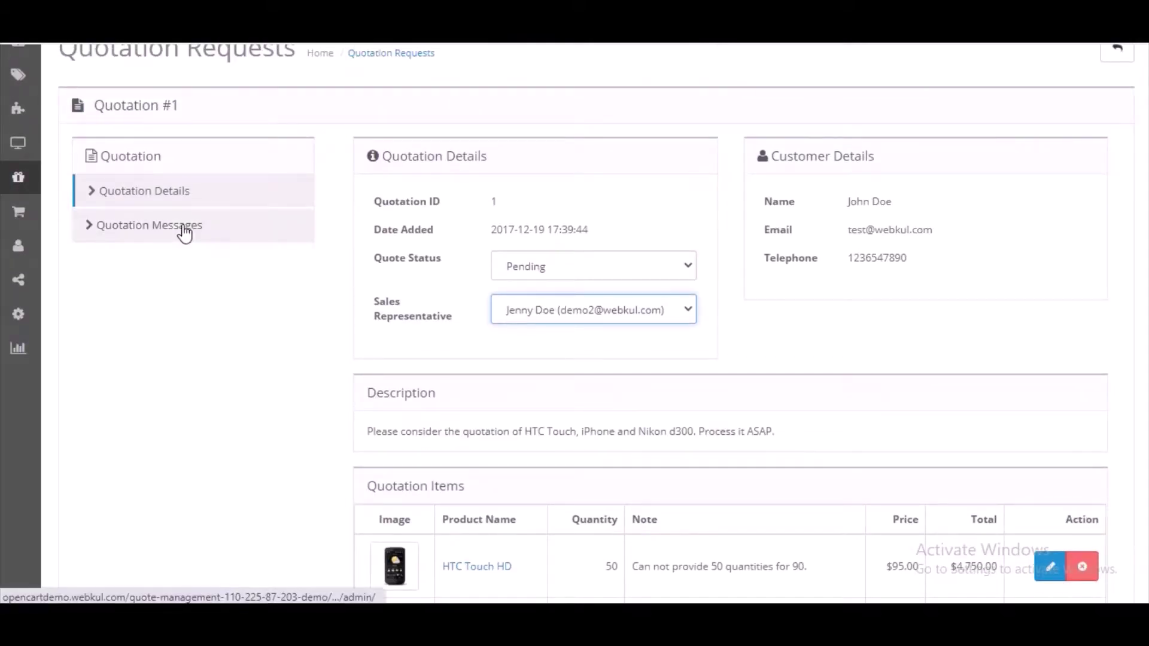
pyautogui.click(185, 232)
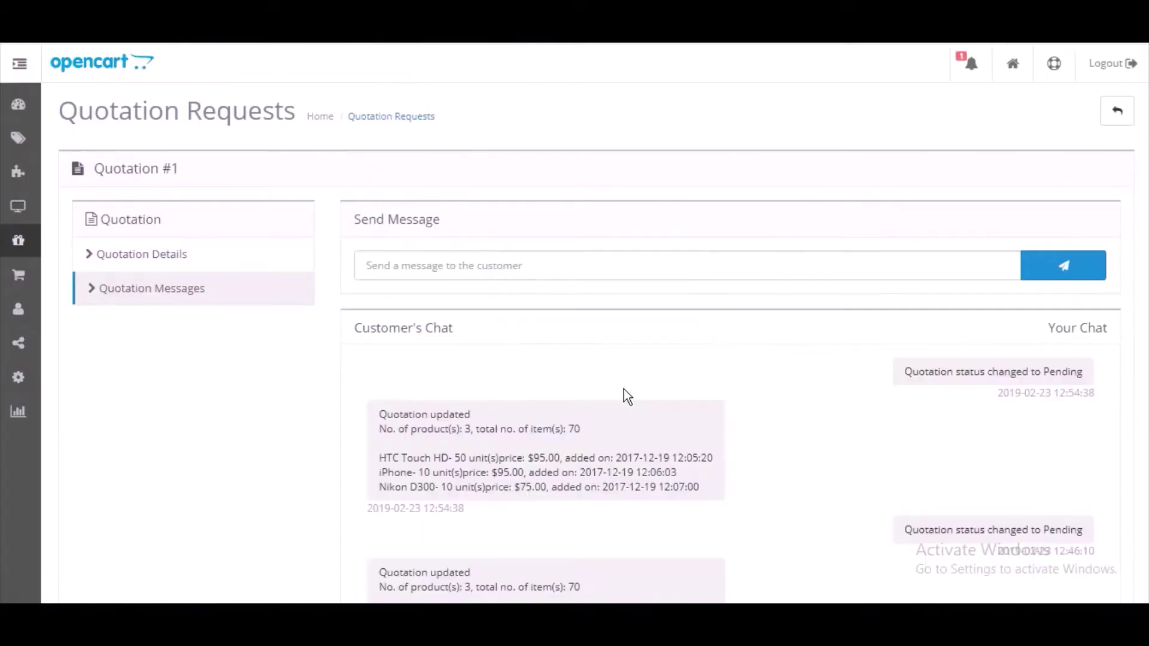
pyautogui.scroll(-1, 574, 323)
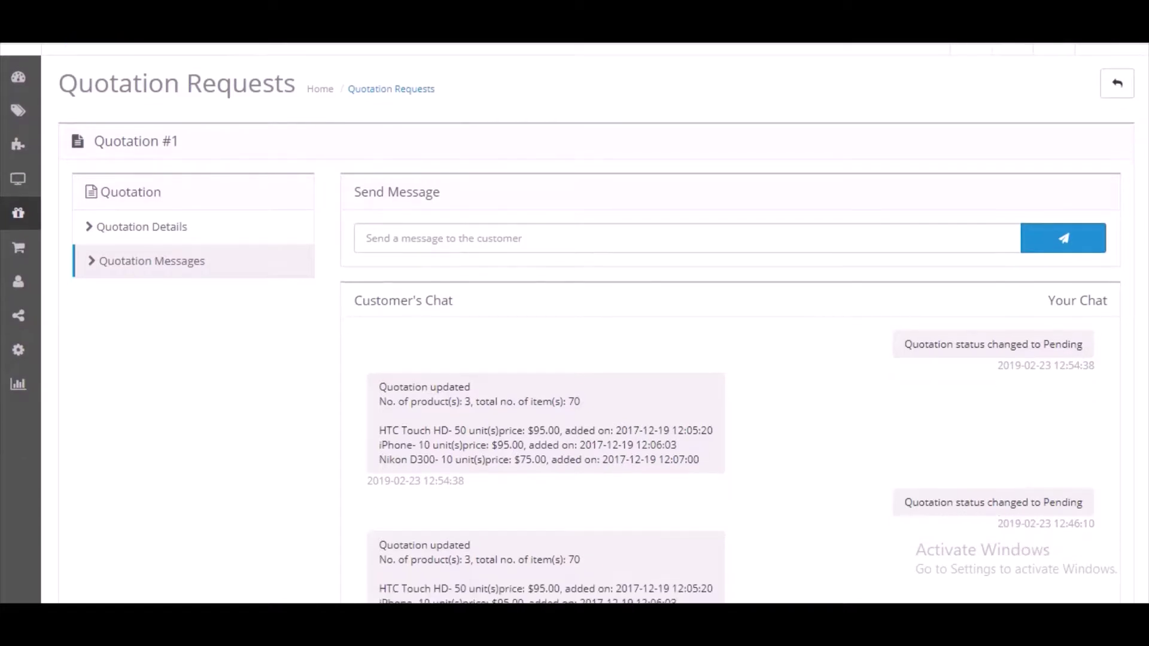
pyautogui.scroll(-3, 575, 323)
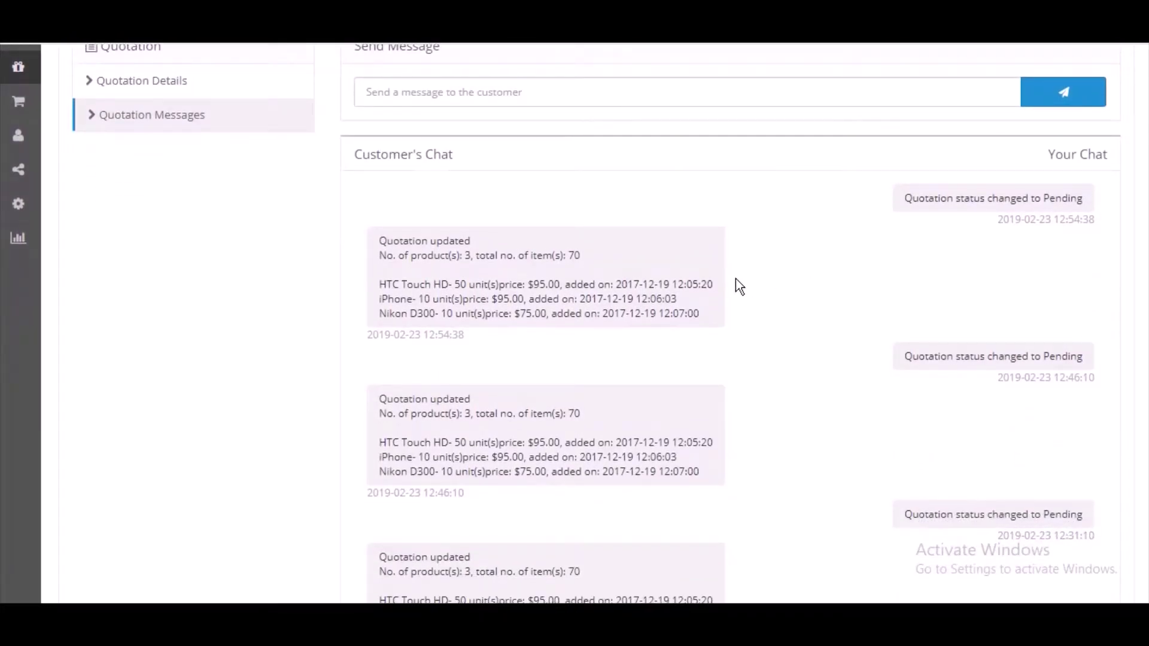
pyautogui.click(626, 92)
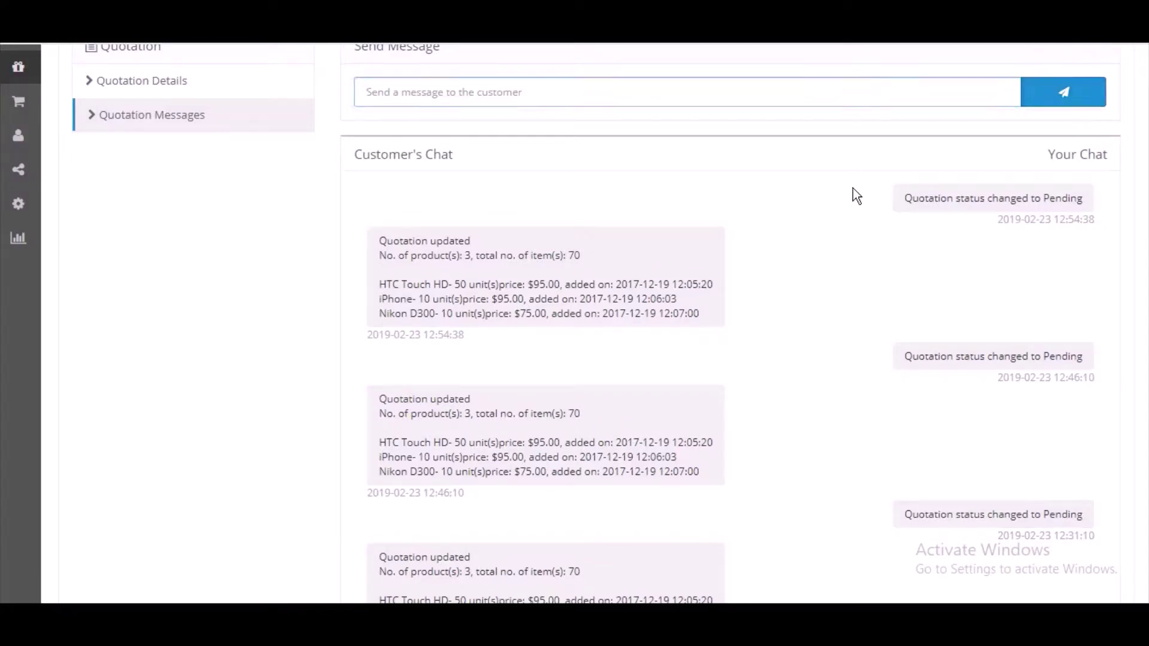
pyautogui.click(843, 261)
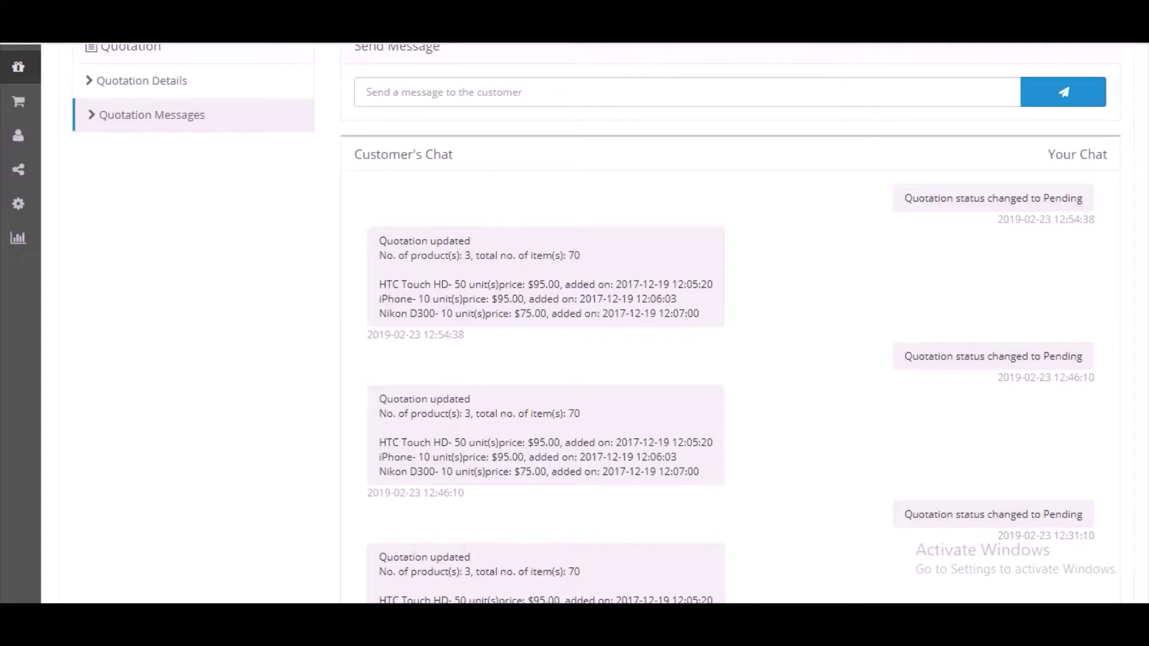
pyautogui.scroll(-1, 730, 323)
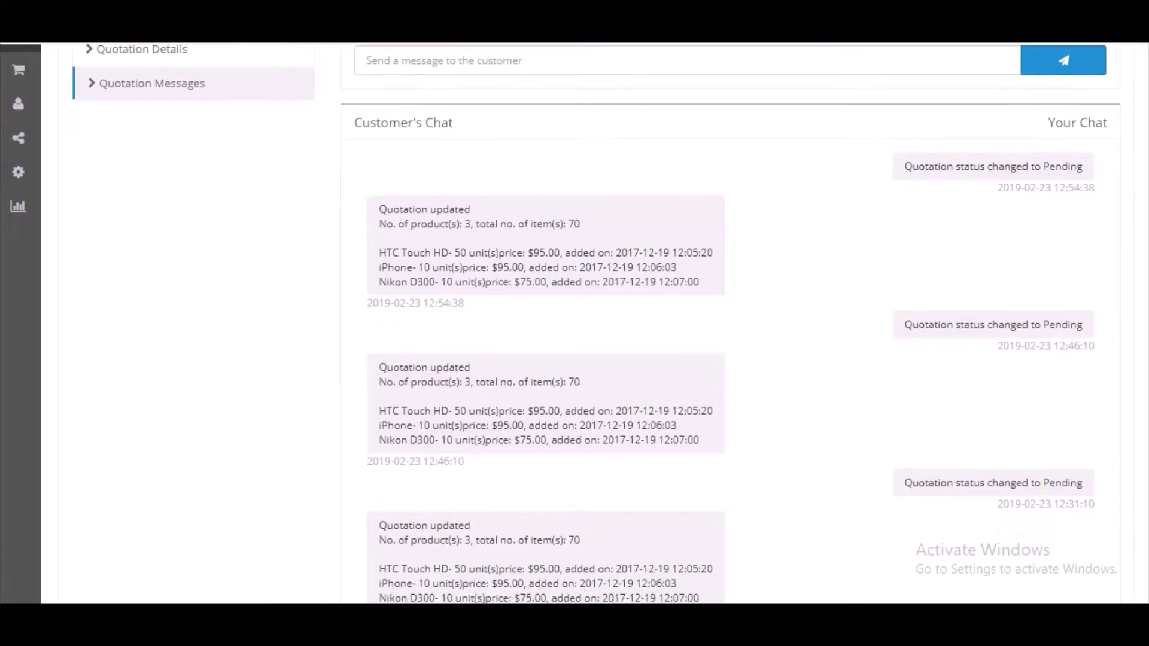
pyautogui.scroll(-10, 561, 323)
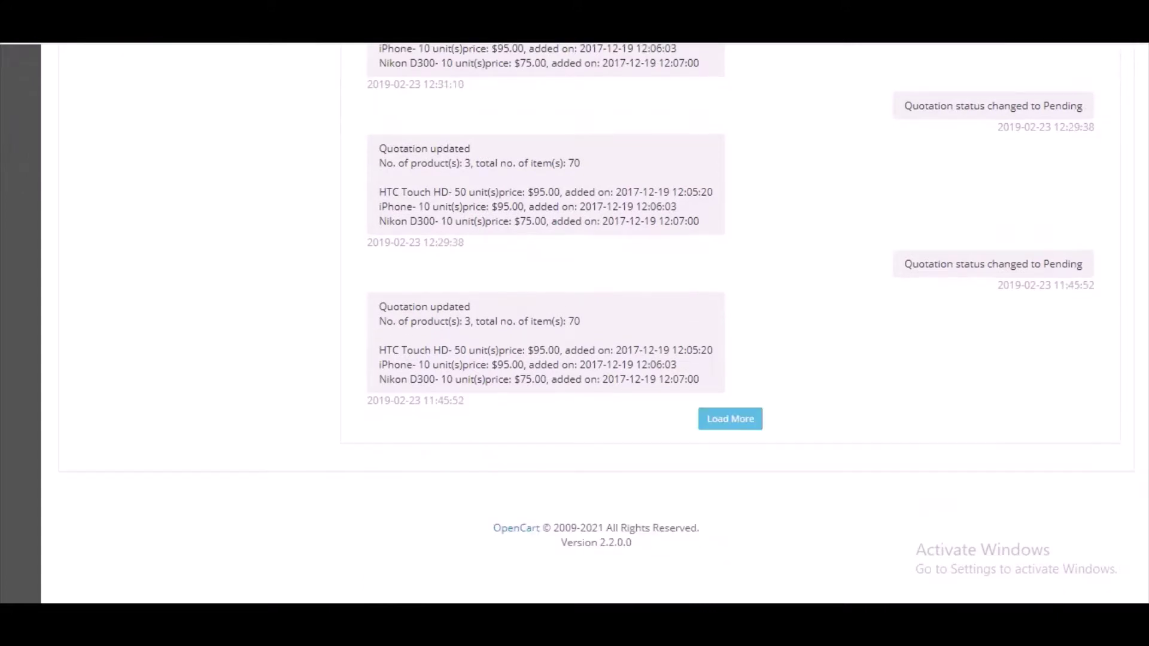
pyautogui.scroll(10, 730, 323)
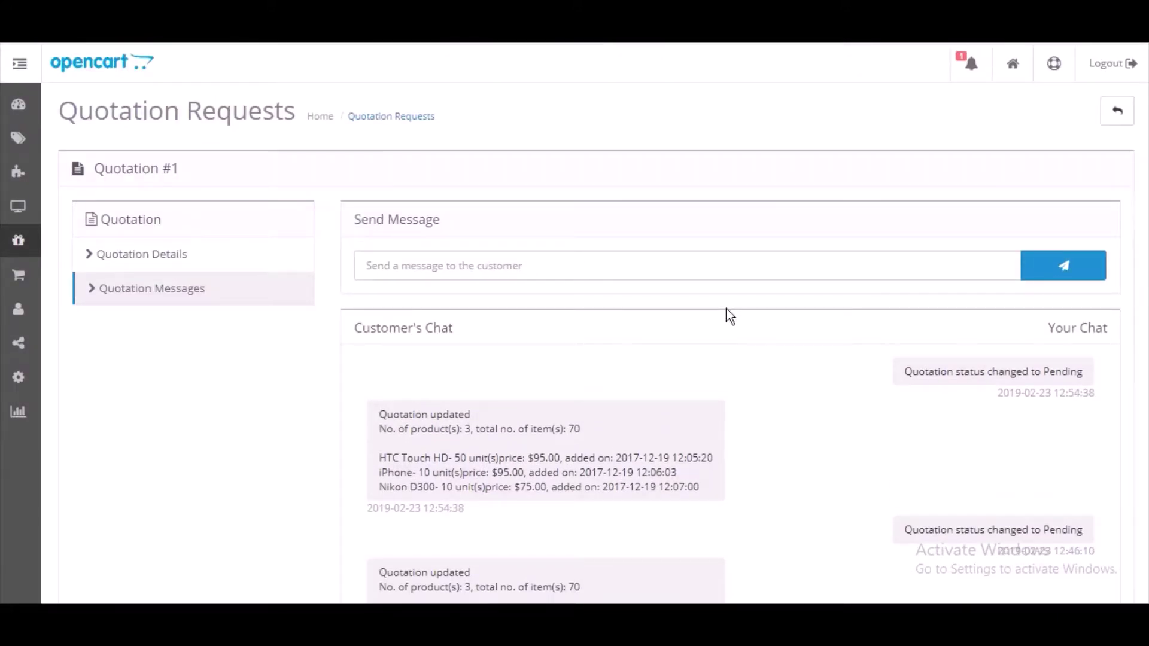
# Step: View the Quote Orders list, and open the Quote Statuses list
pyautogui.moveTo(18, 243)
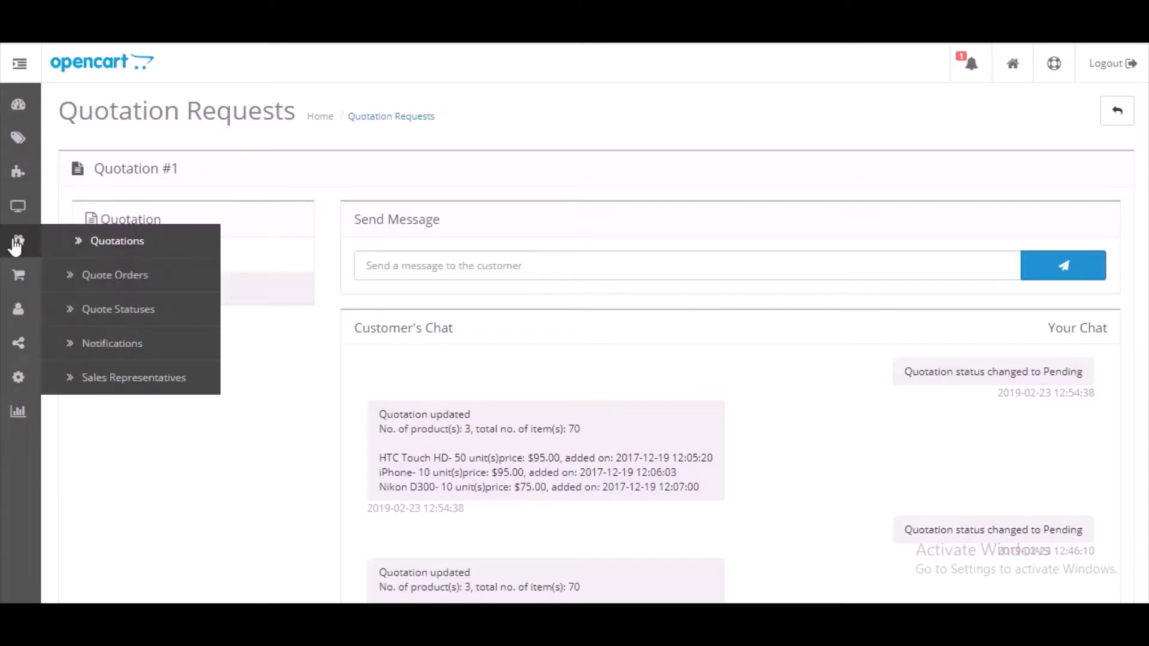
pyautogui.click(96, 276)
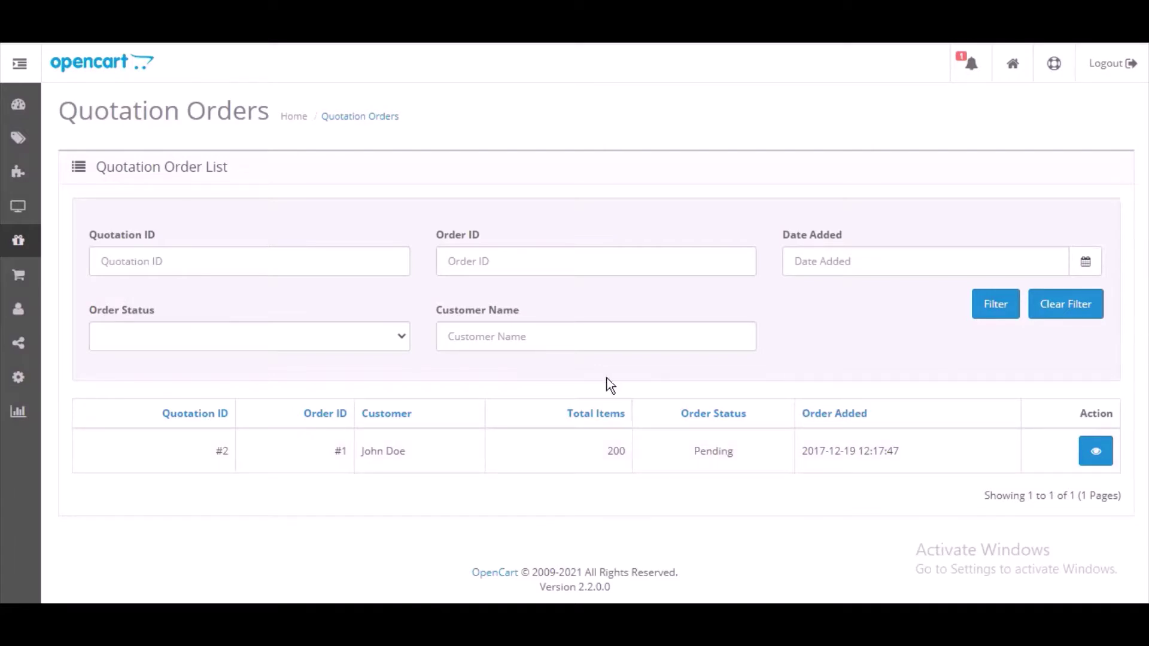
pyautogui.moveTo(16, 253)
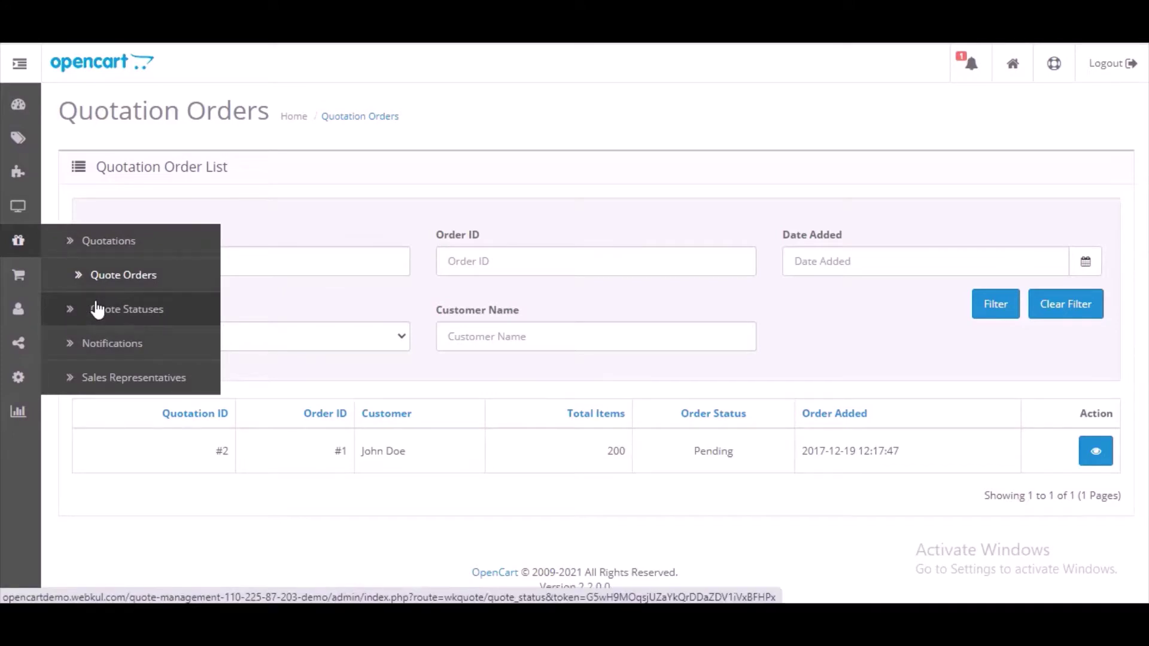
pyautogui.click(97, 310)
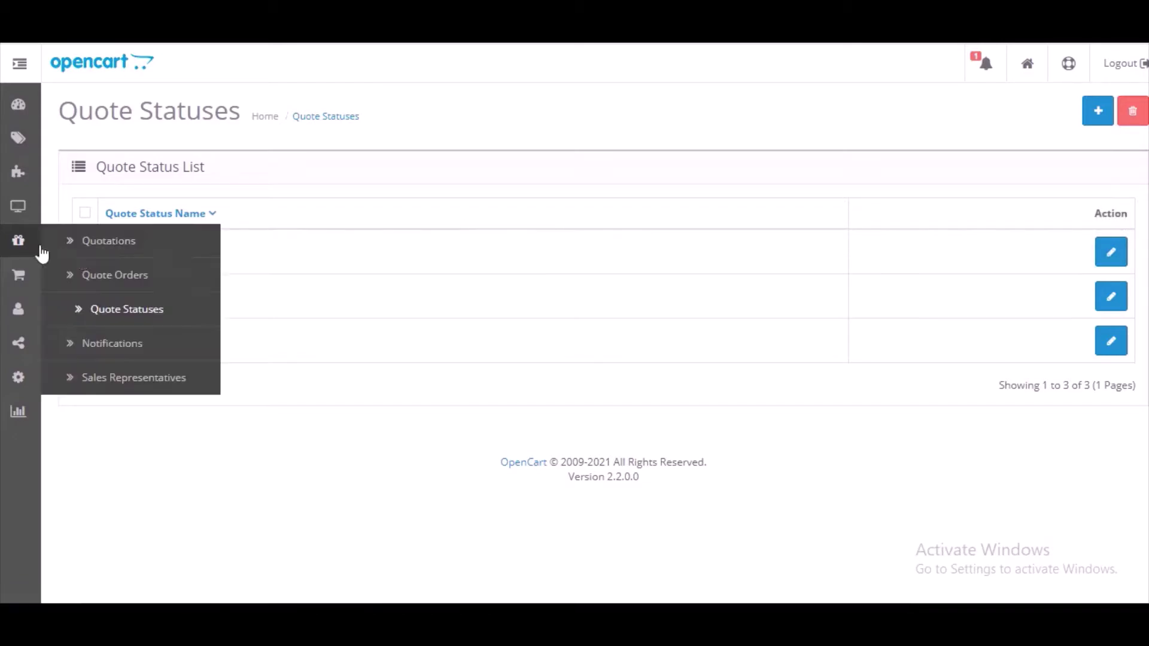
# Step: Try selecting and deselecting the Cancel and Complete statuses in the Quote Status List
pyautogui.click(85, 250)
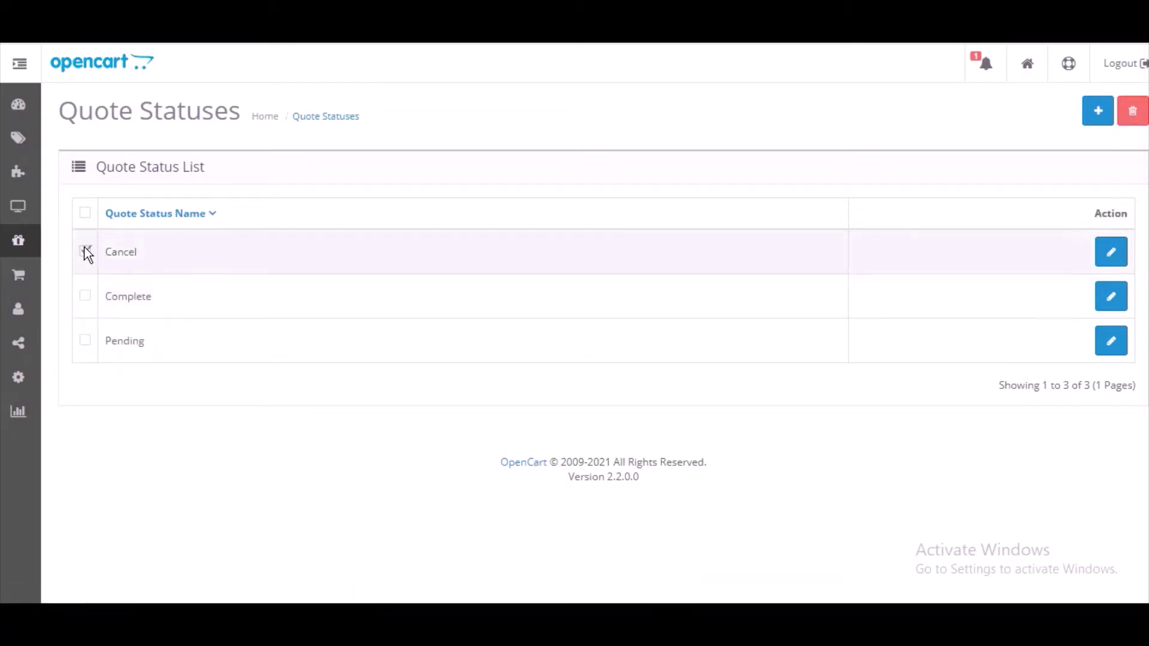
pyautogui.click(86, 296)
pyautogui.click(85, 295)
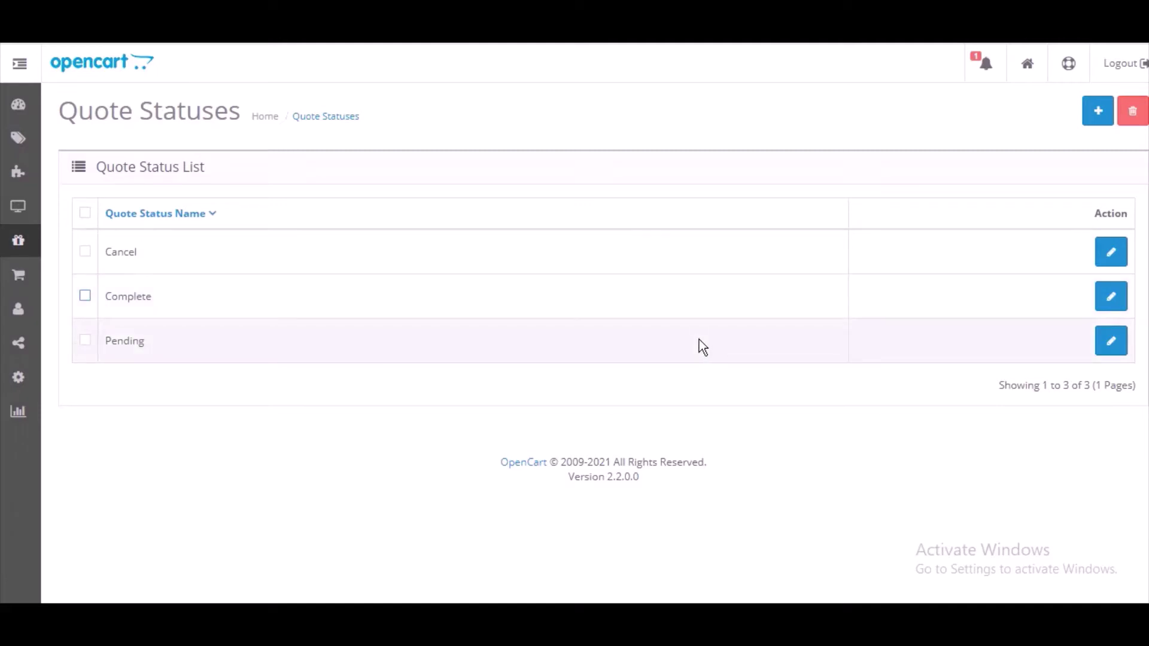
# Step: Start a new quote status, examine its name and color fields, and return to the Quote Status List
pyautogui.click(1100, 115)
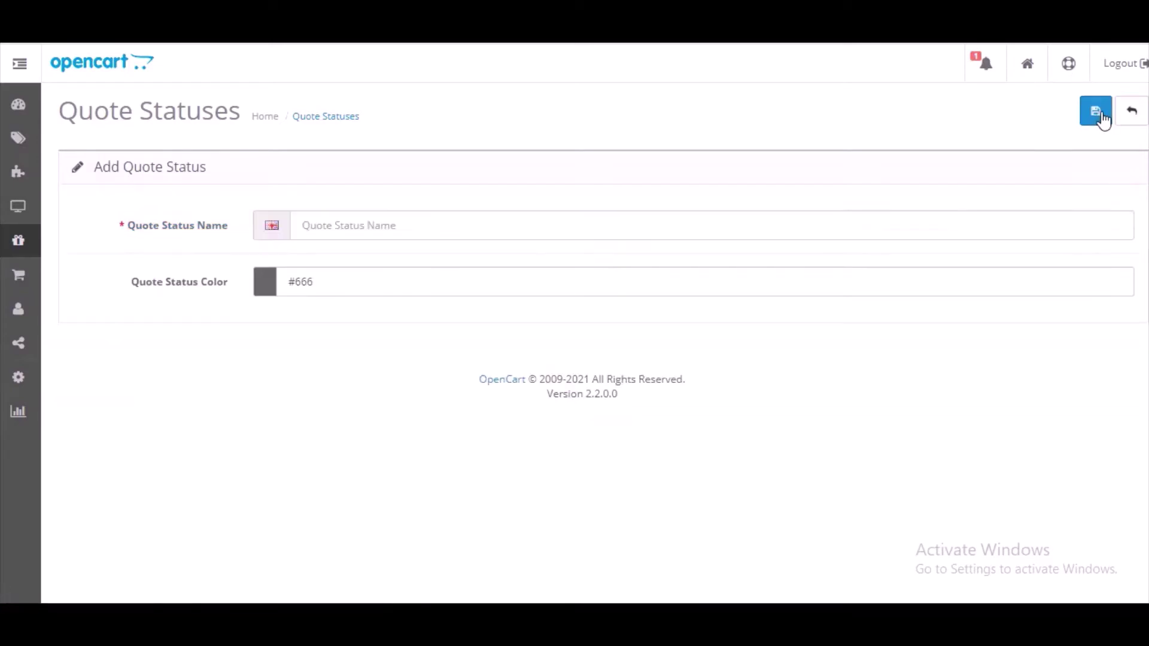
pyautogui.click(881, 228)
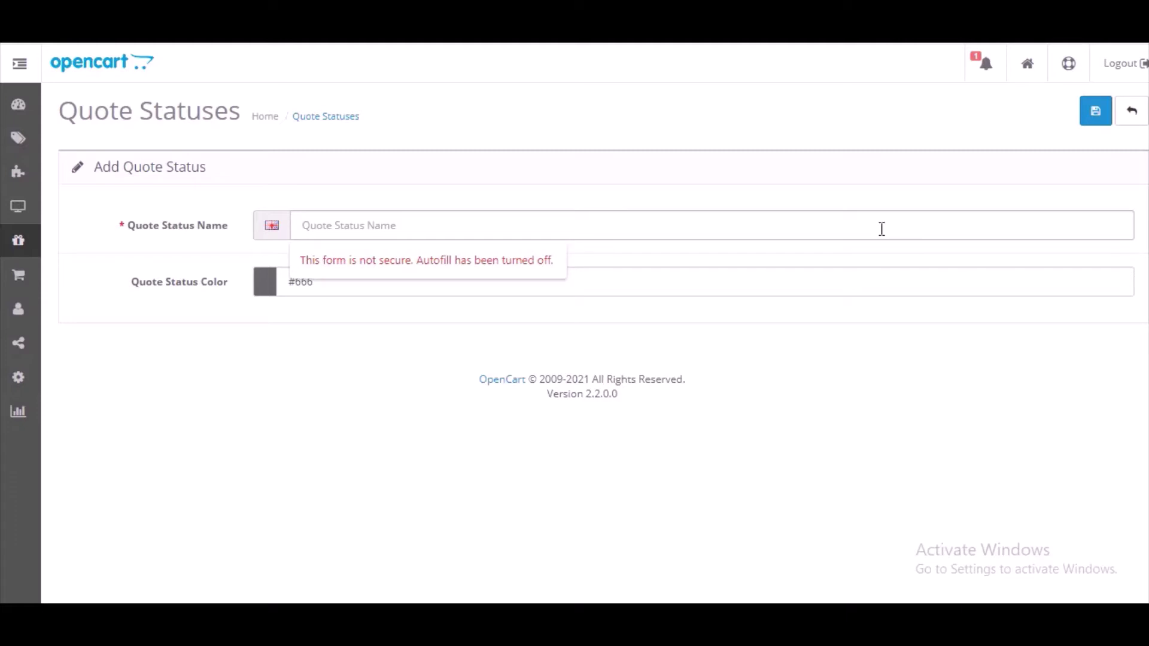
pyautogui.click(875, 285)
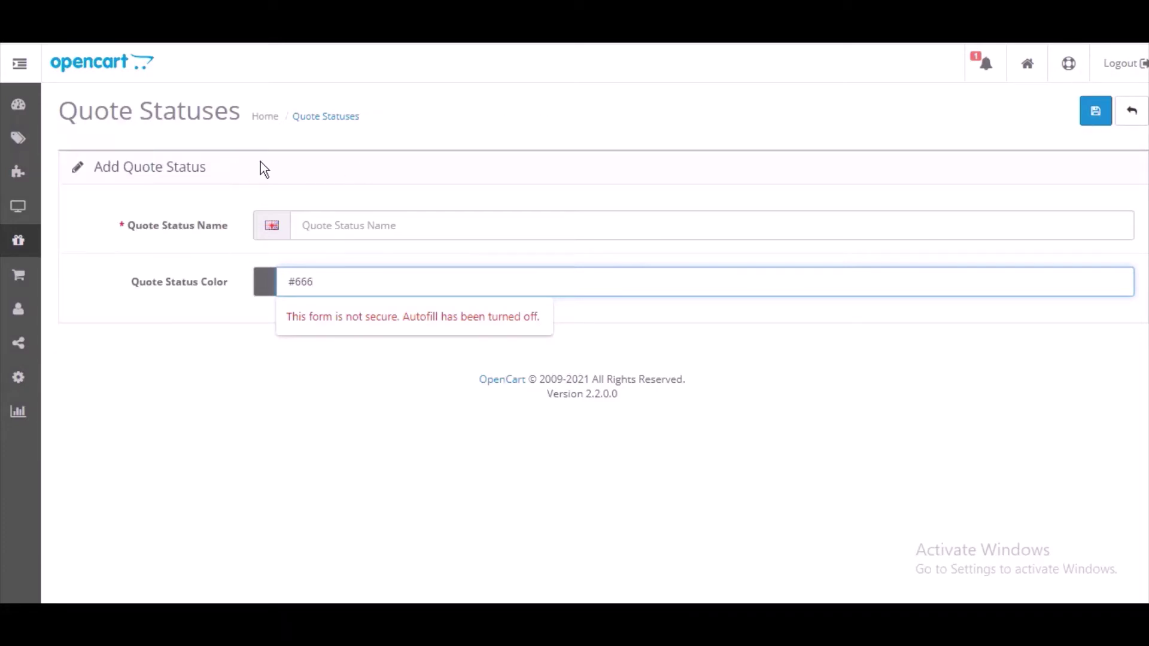
pyautogui.moveTo(12, 249)
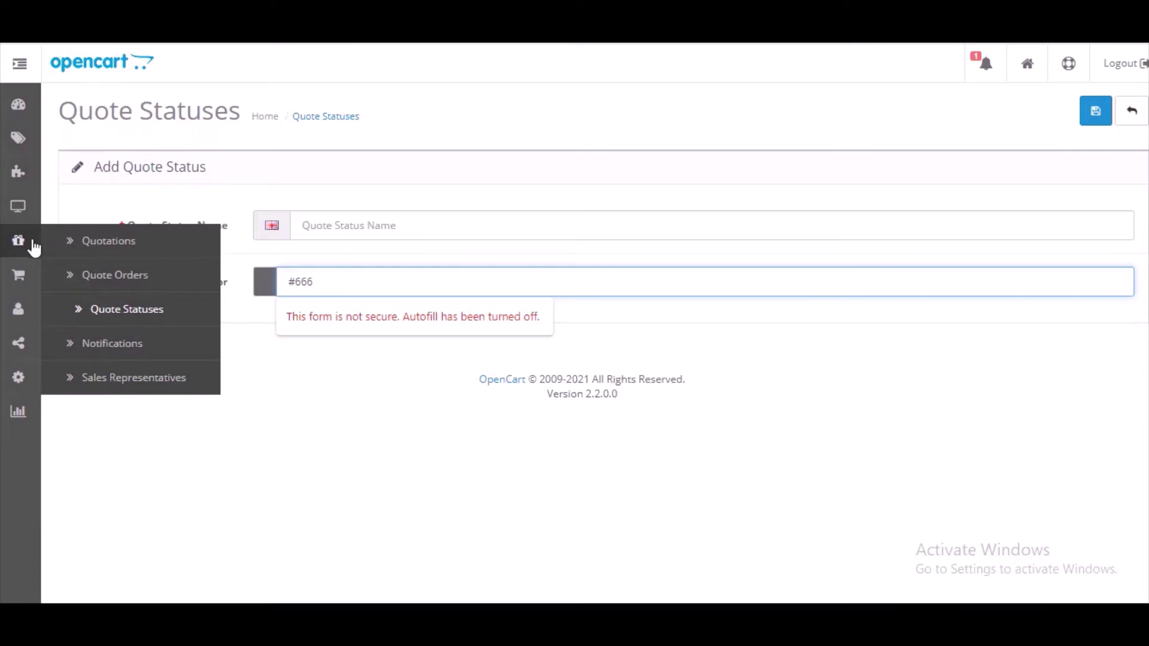
pyautogui.click(113, 313)
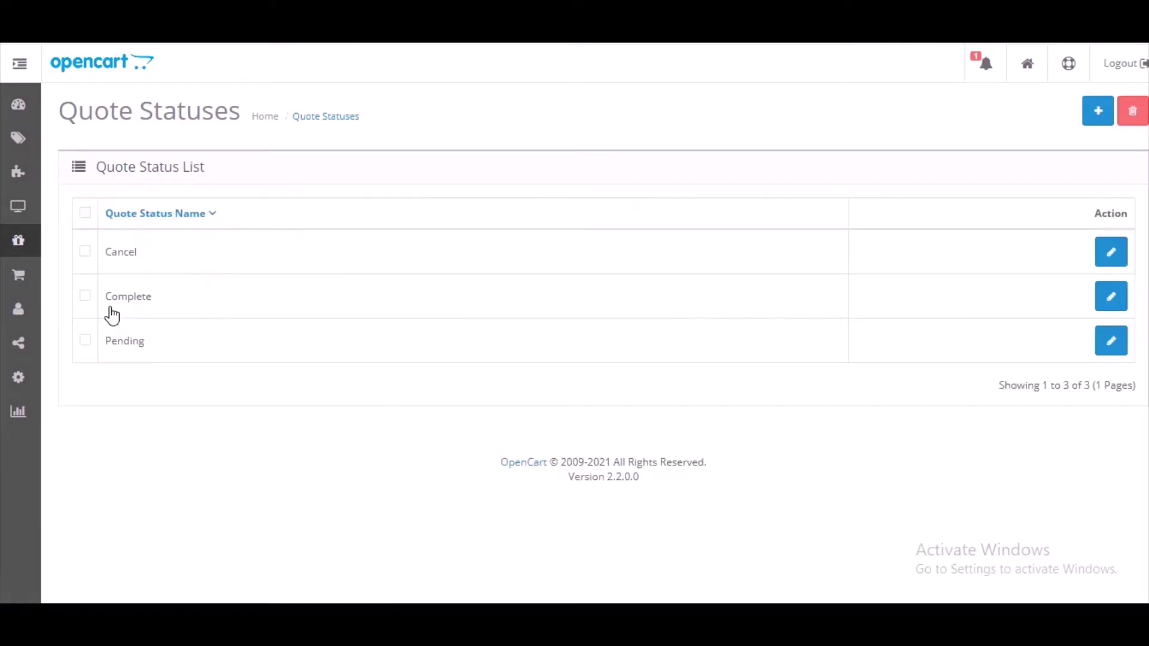
# Step: Open the Cancel quote status for editing and examine its name and color fields
pyautogui.click(1110, 259)
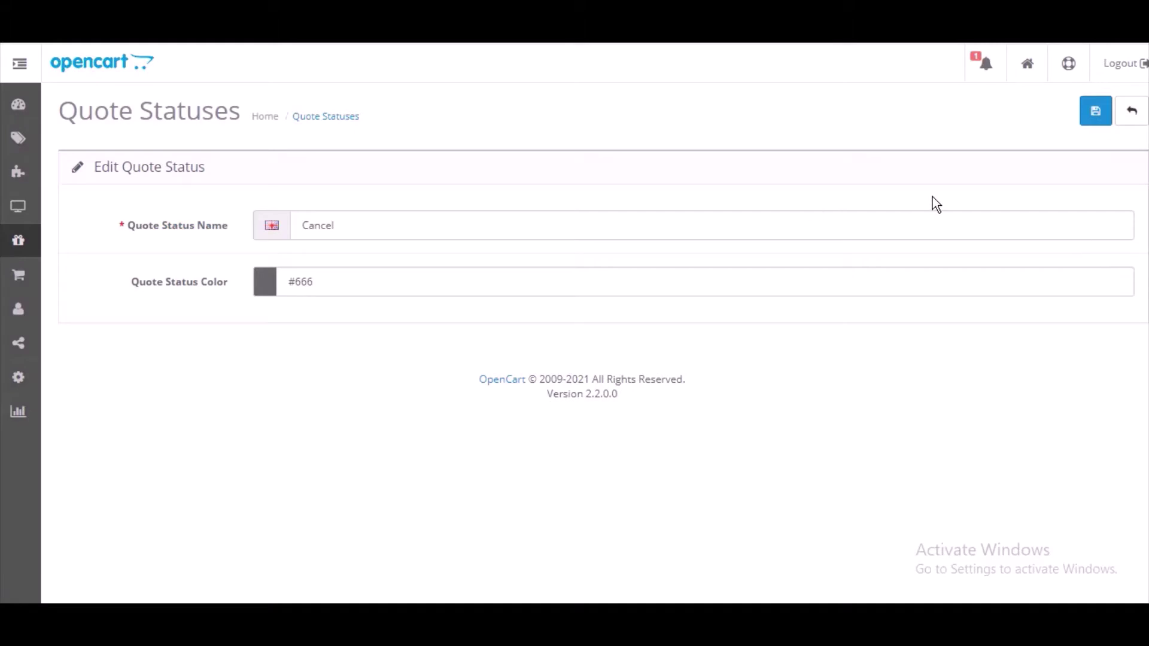
pyautogui.click(917, 233)
pyautogui.click(917, 280)
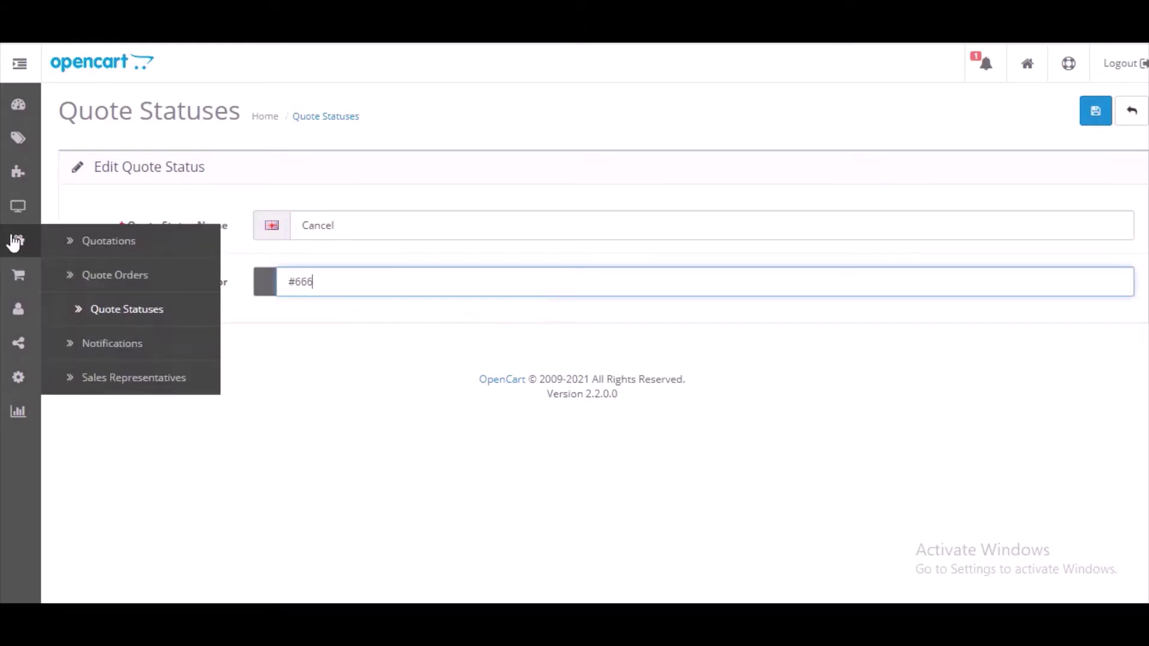
# Step: Open the Notifications and examine the listed quotation messages with their dates, customers and authors
pyautogui.click(15, 242)
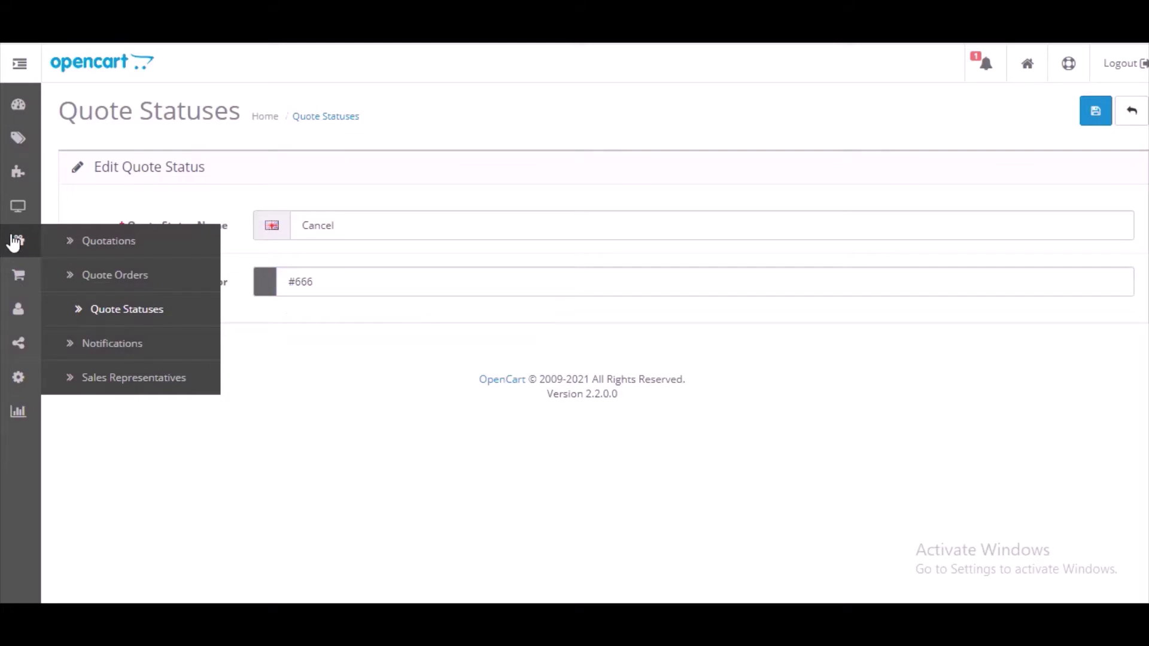
pyautogui.click(133, 351)
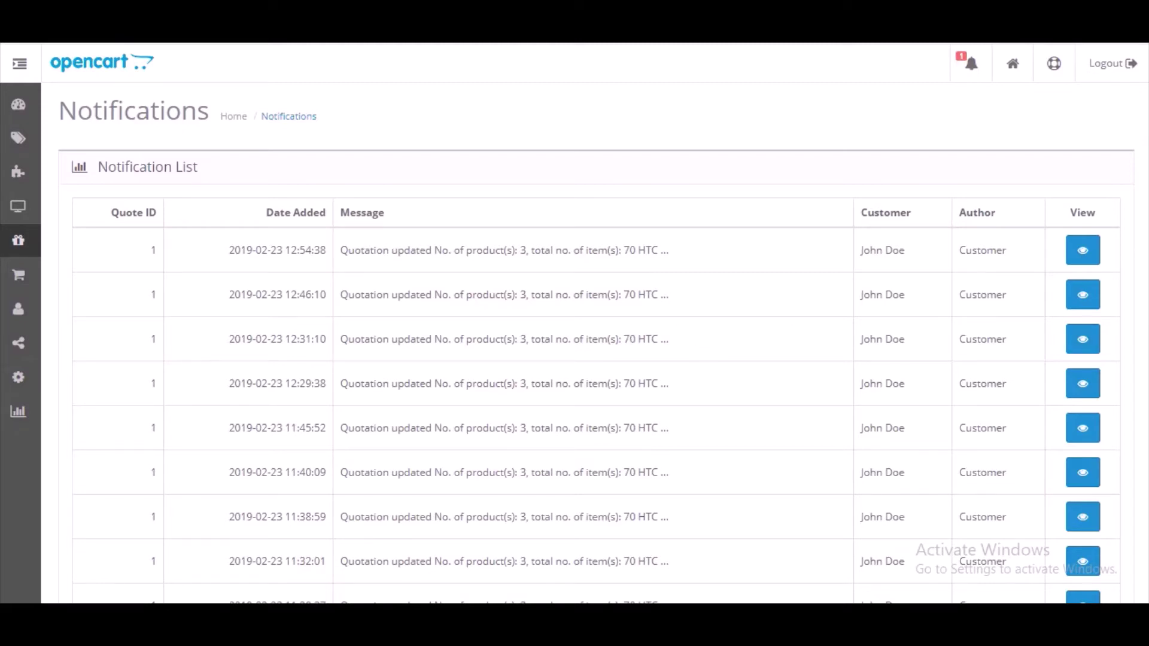
pyautogui.scroll(-1, 599, 335)
pyautogui.scroll(-1, 575, 335)
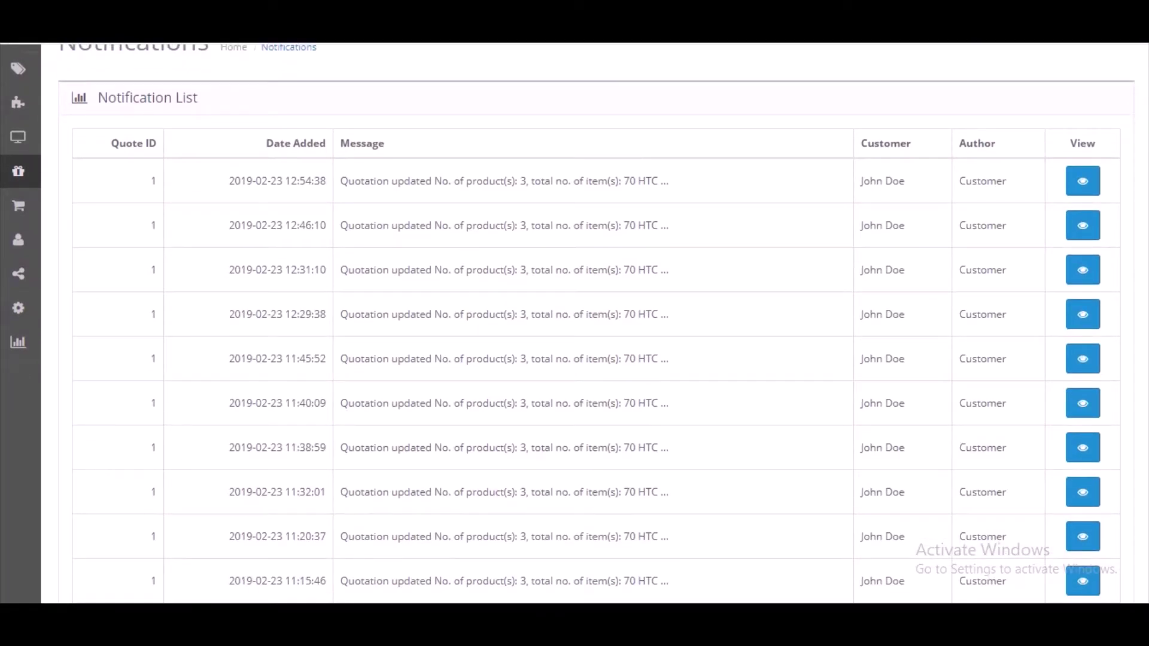
pyautogui.scroll(-1, 574, 335)
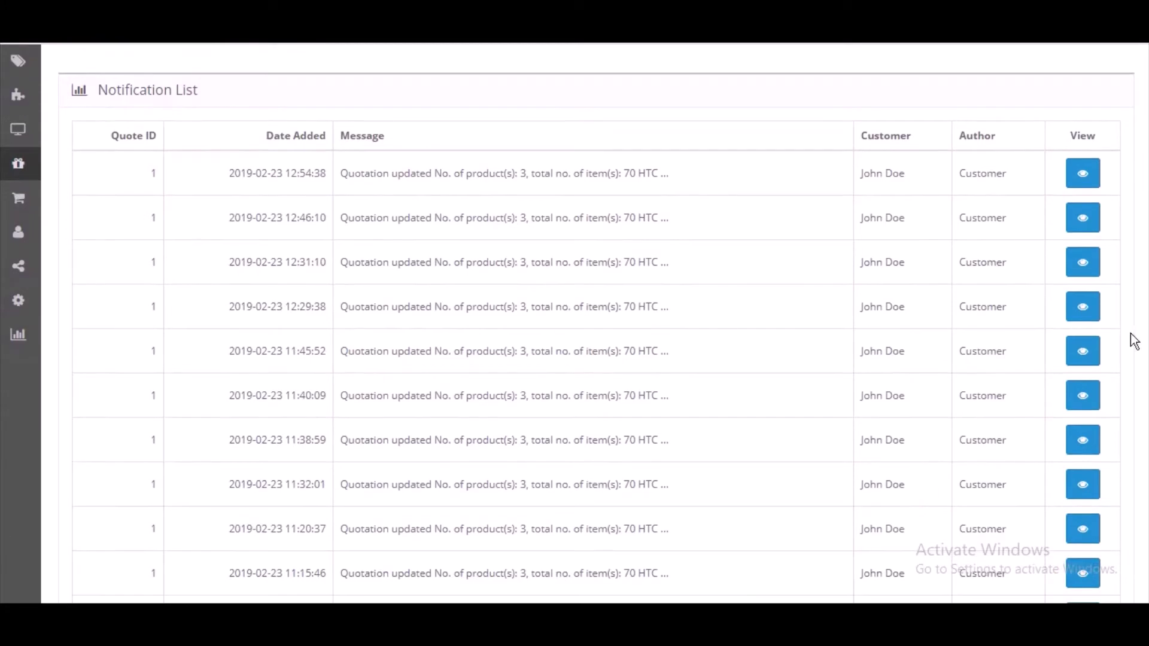
# Step: View the most recent notification's quotation messages and examine the customer message field and the chat history
pyautogui.click(1083, 183)
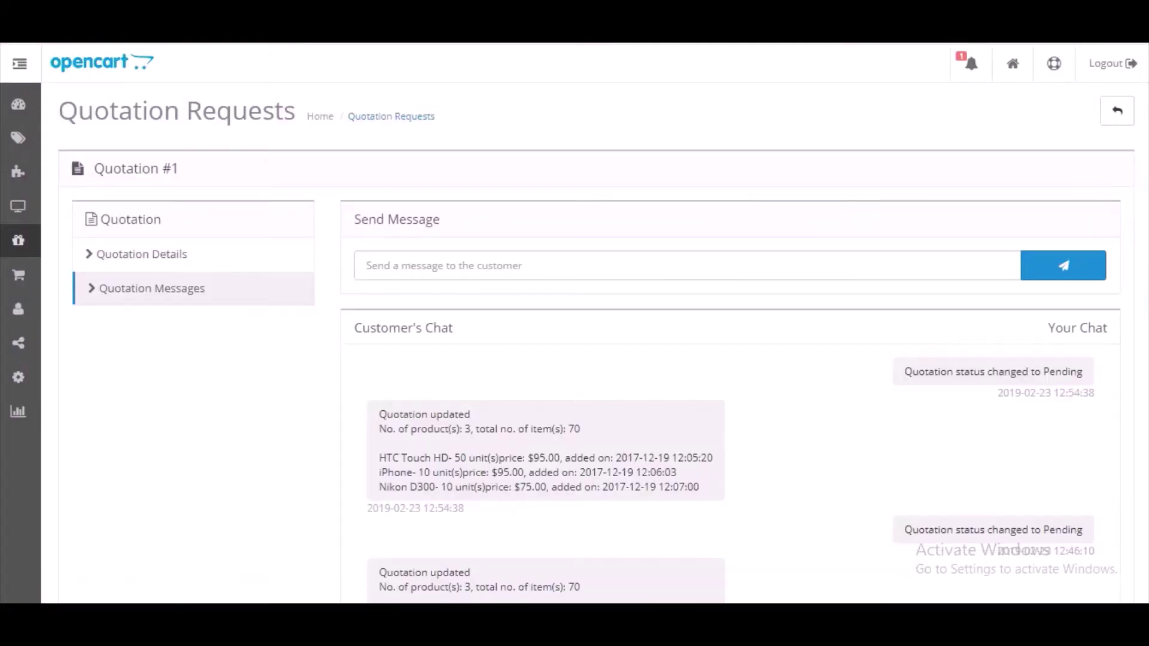
pyautogui.scroll(-1, 574, 323)
pyautogui.scroll(1, 574, 323)
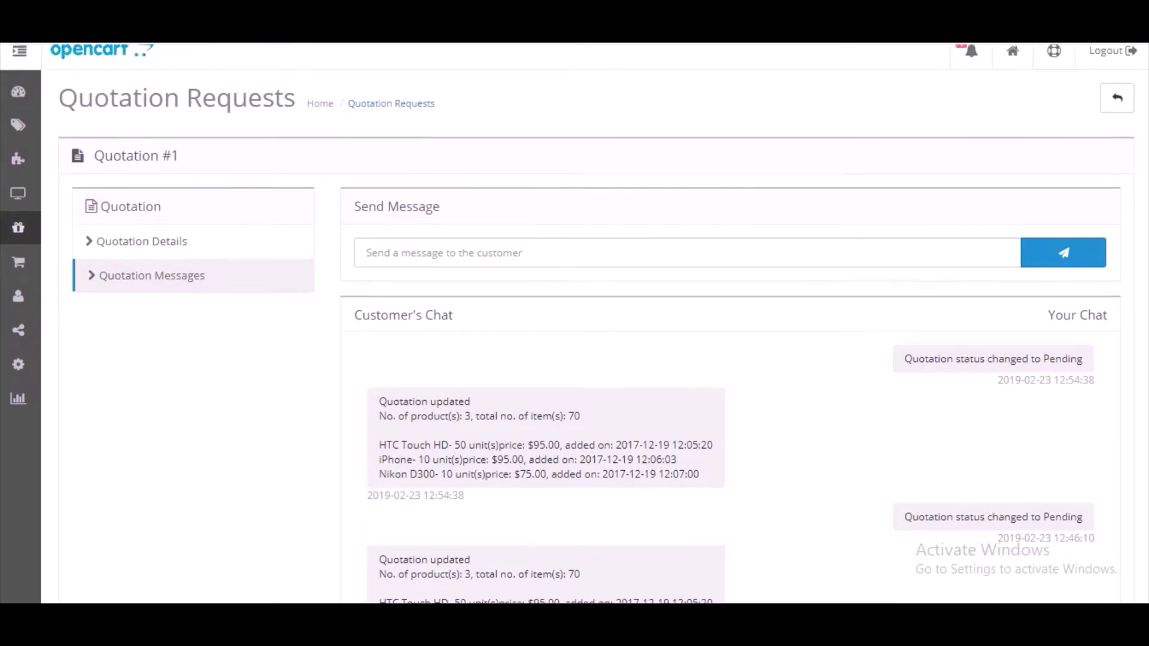
pyautogui.scroll(1, 575, 323)
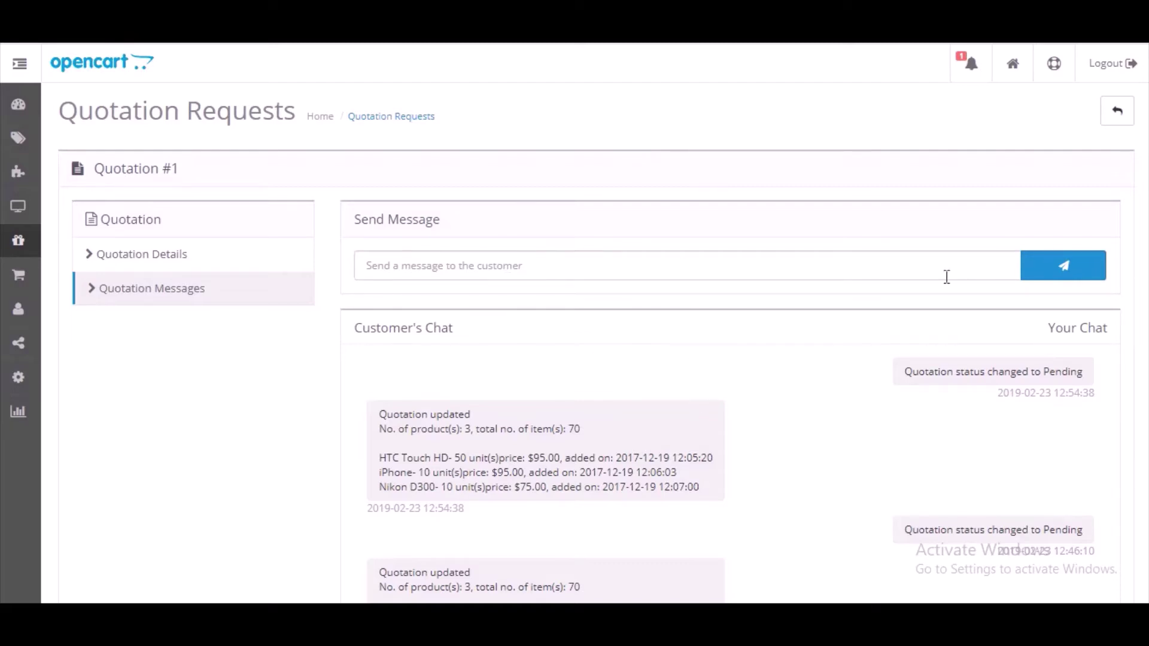
pyautogui.scroll(-10, 575, 359)
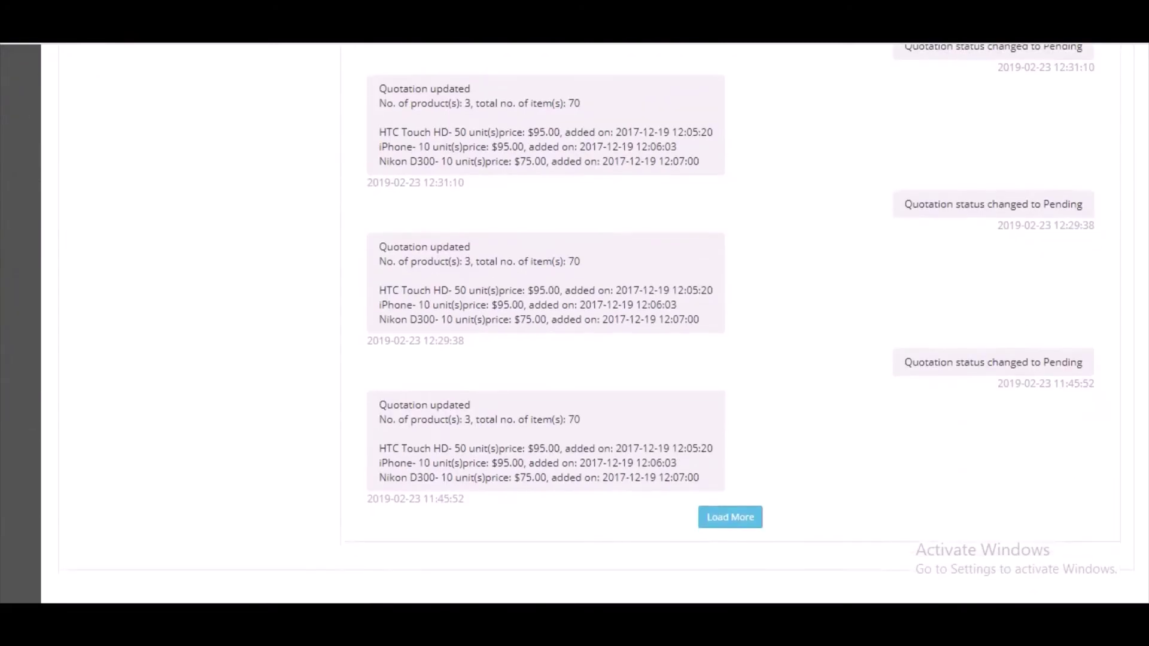
pyautogui.scroll(10, 574, 359)
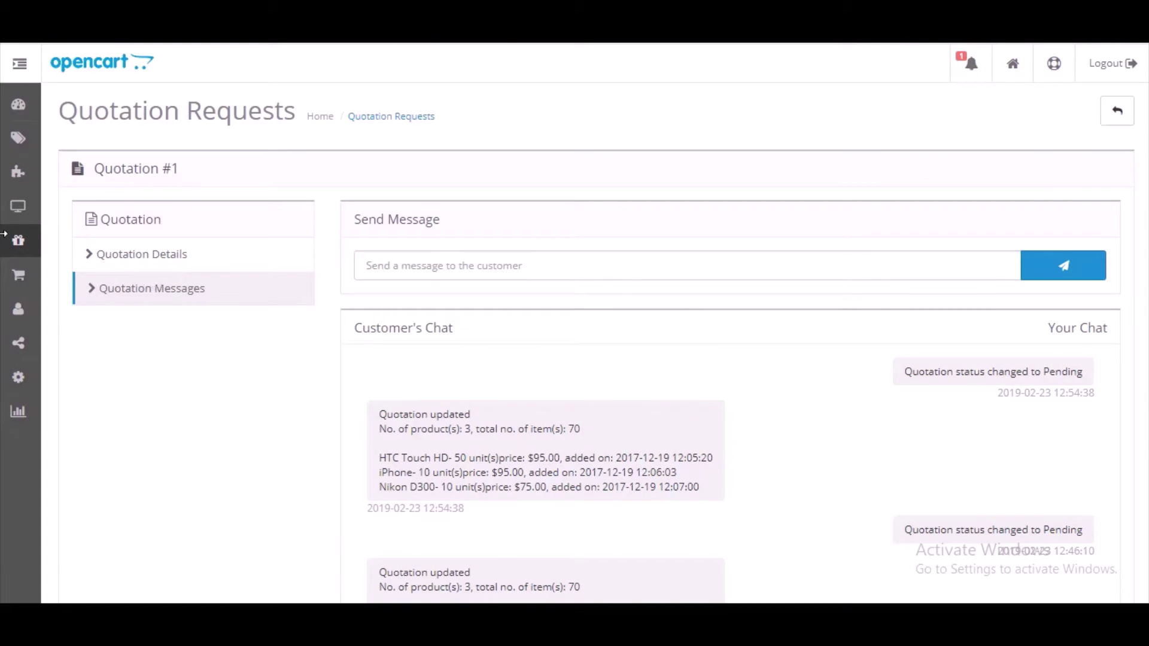
# Step: Open the Sales Representatives list, start a new representative and examine the username, name, e-mail, image and password fields
pyautogui.moveTo(21, 243)
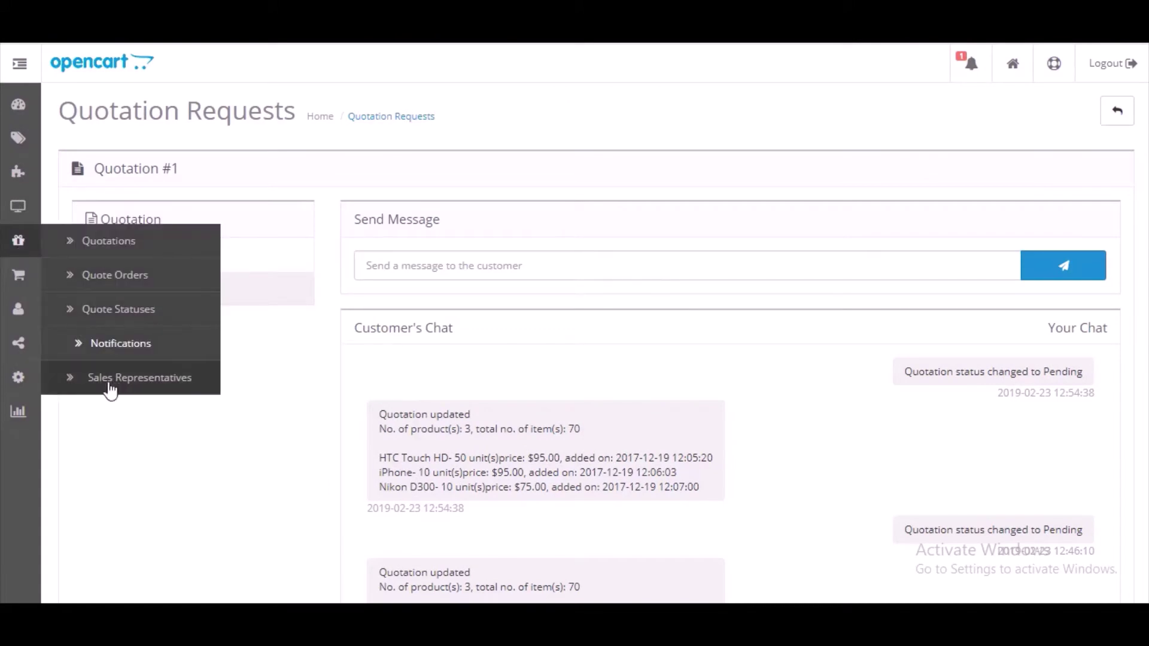
pyautogui.click(111, 386)
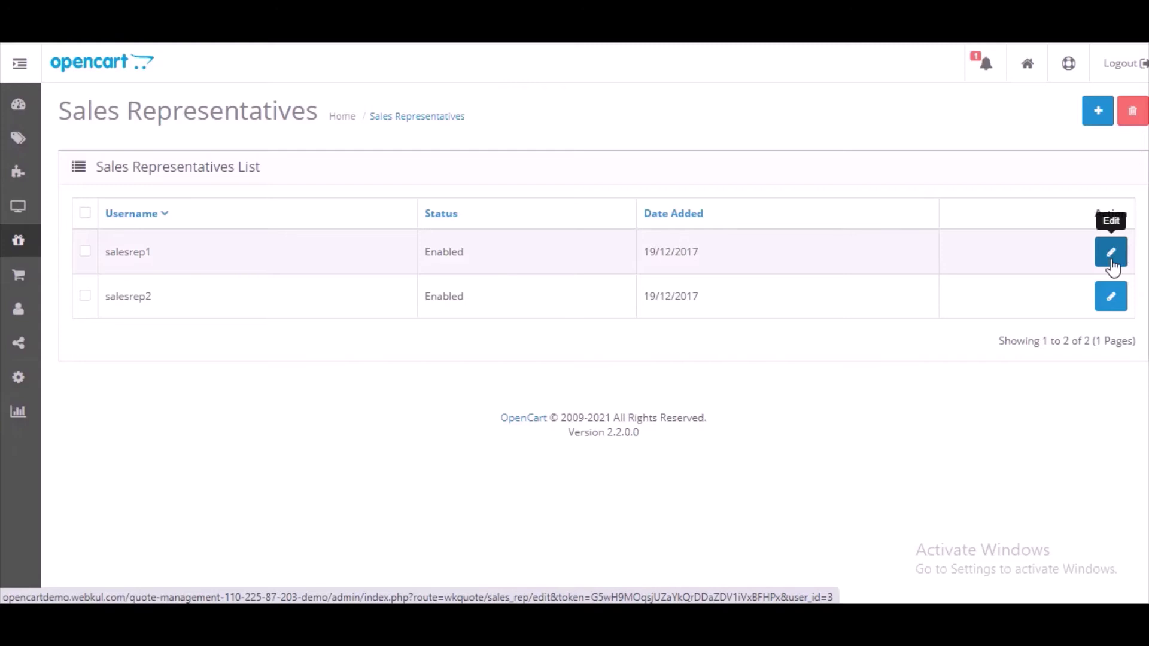
pyautogui.click(1100, 130)
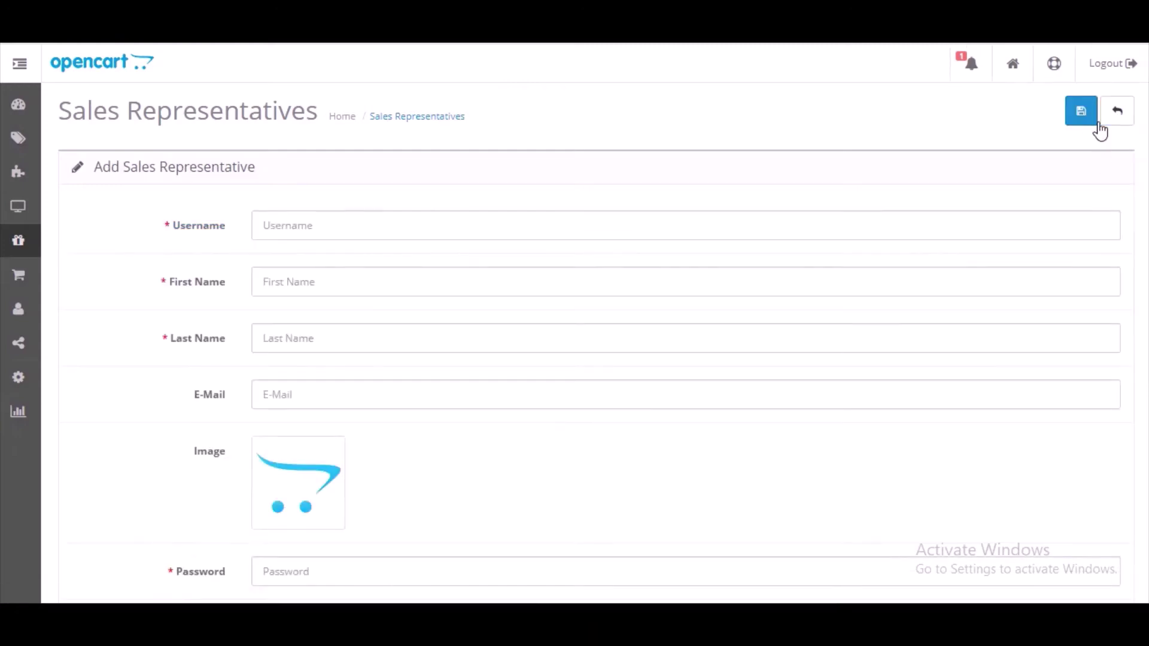
pyautogui.scroll(-1, 900, 138)
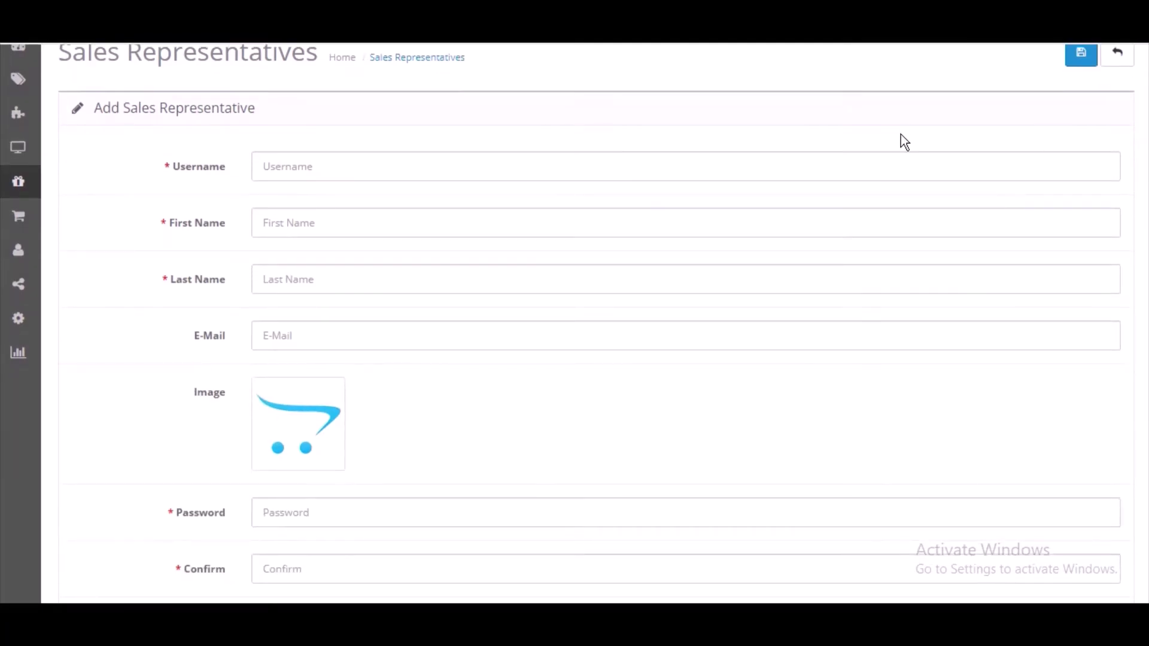
pyautogui.click(906, 163)
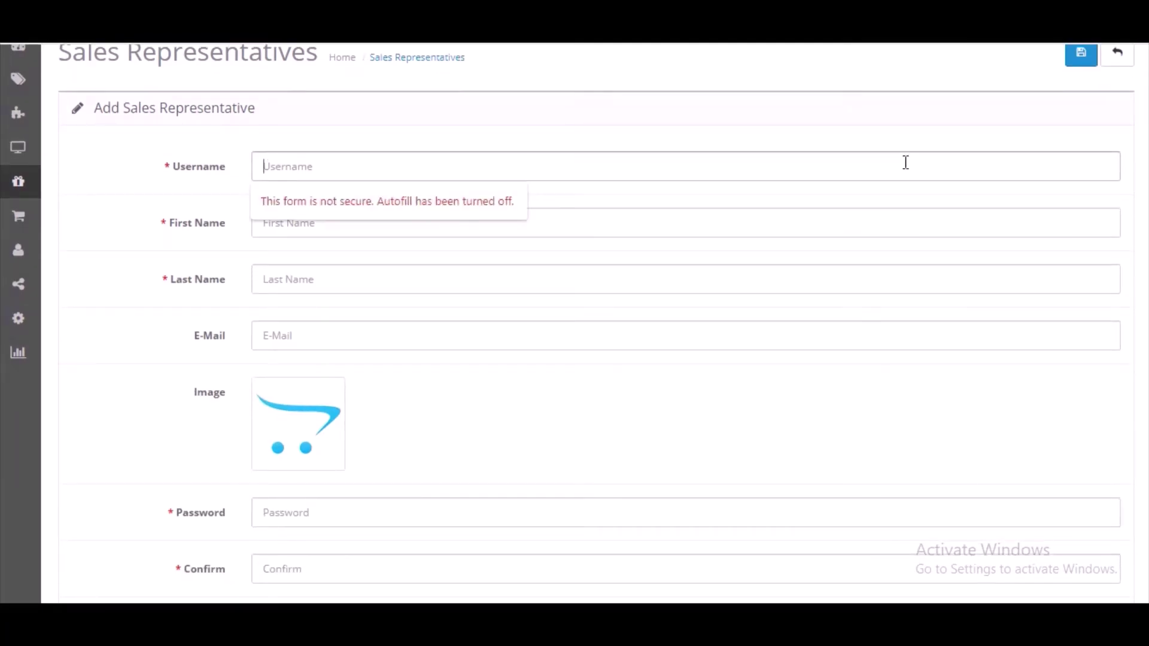
pyautogui.click(892, 224)
pyautogui.click(886, 275)
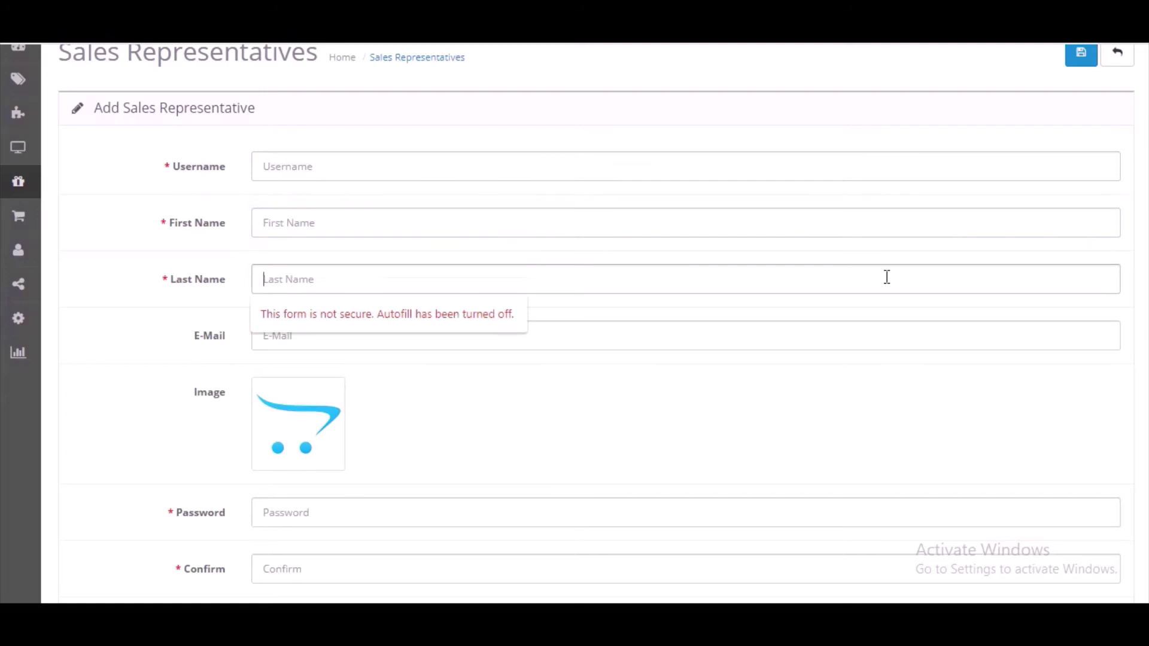
pyautogui.click(882, 327)
pyautogui.scroll(-2, 305, 312)
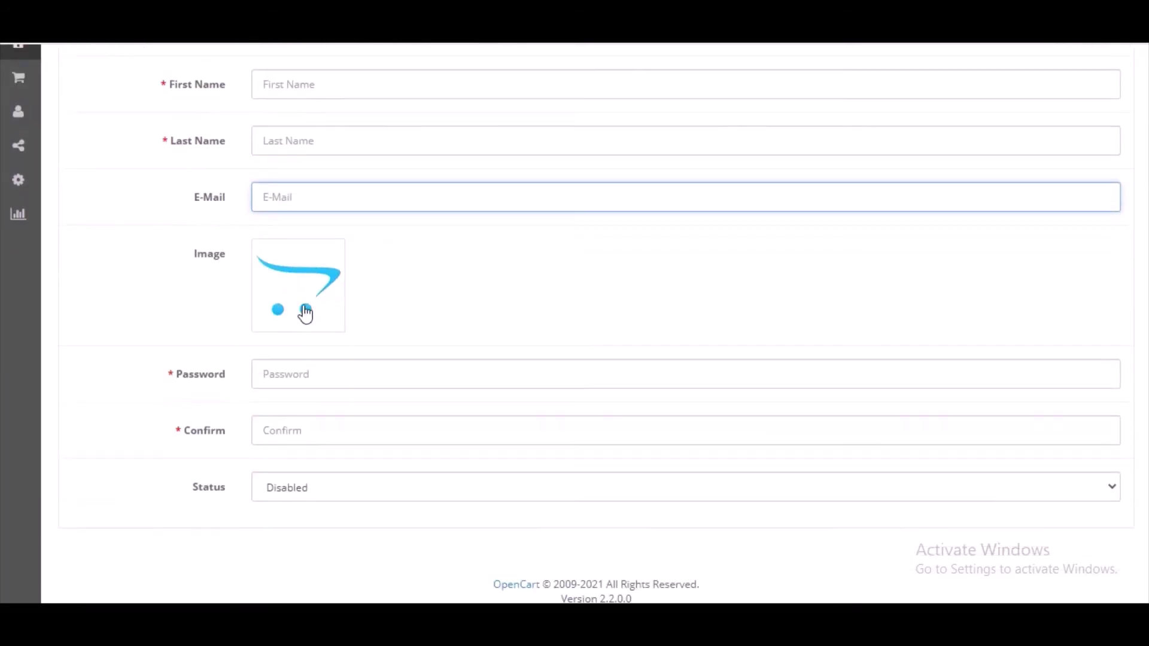
pyautogui.click(346, 374)
pyautogui.click(344, 429)
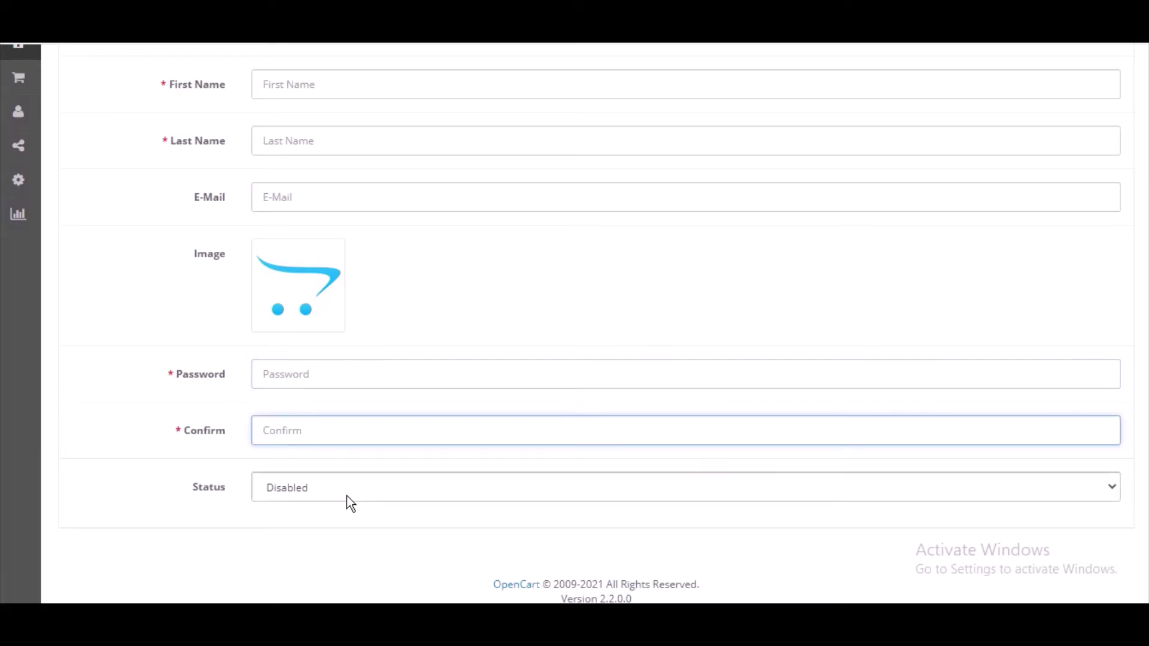
# Step: Try setting the new sales representative's status to Enabled, and return to the Sales Representatives list without saving
pyautogui.click(1098, 492)
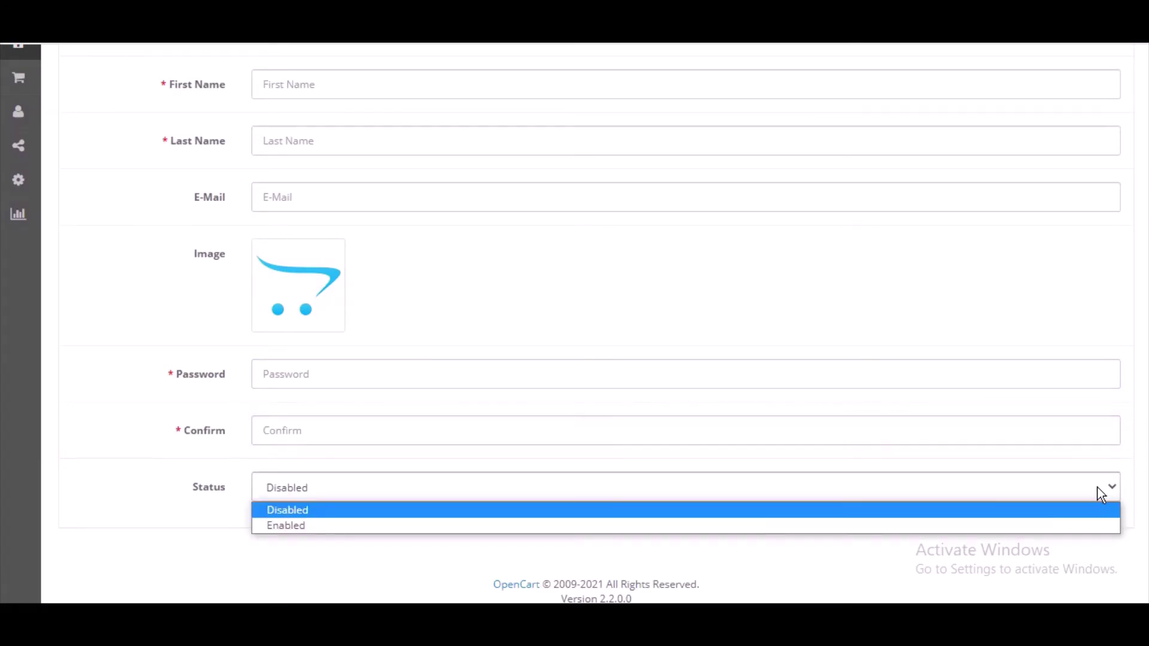
pyautogui.click(1087, 527)
pyautogui.scroll(4, 596, 323)
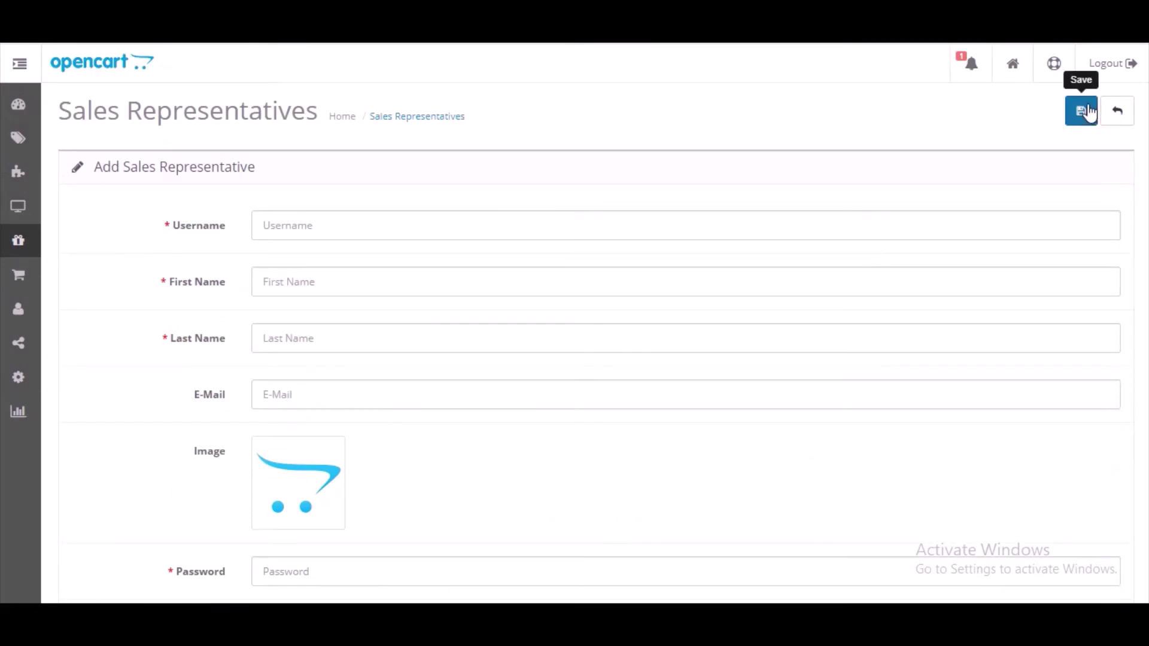
pyautogui.moveTo(23, 246)
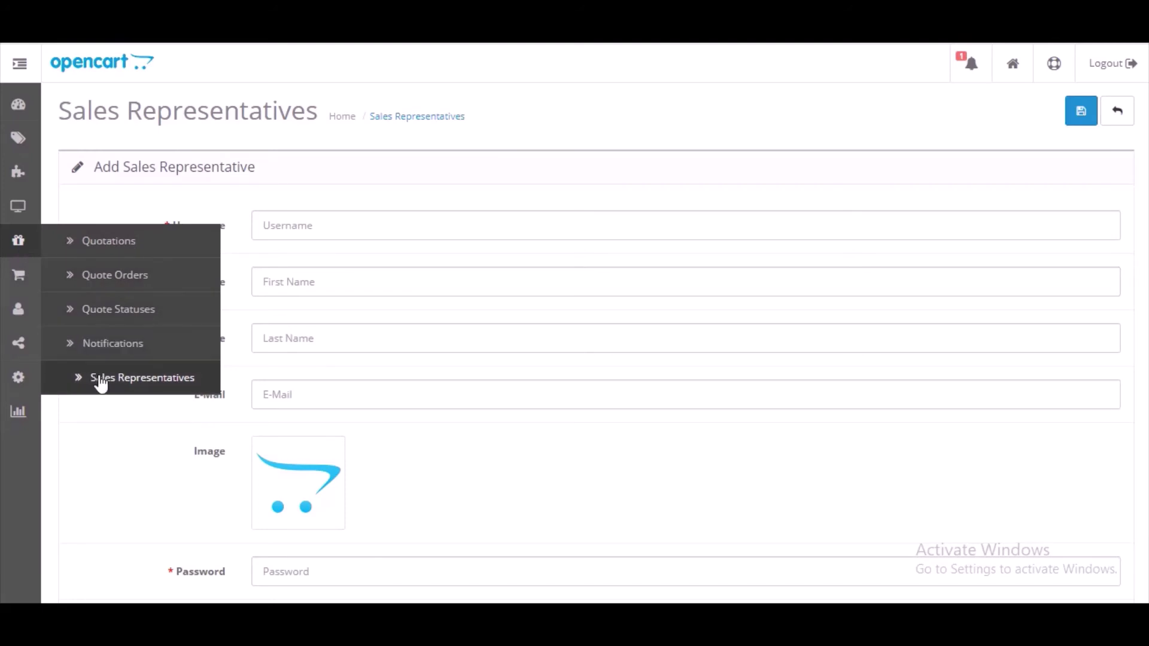
pyautogui.click(100, 381)
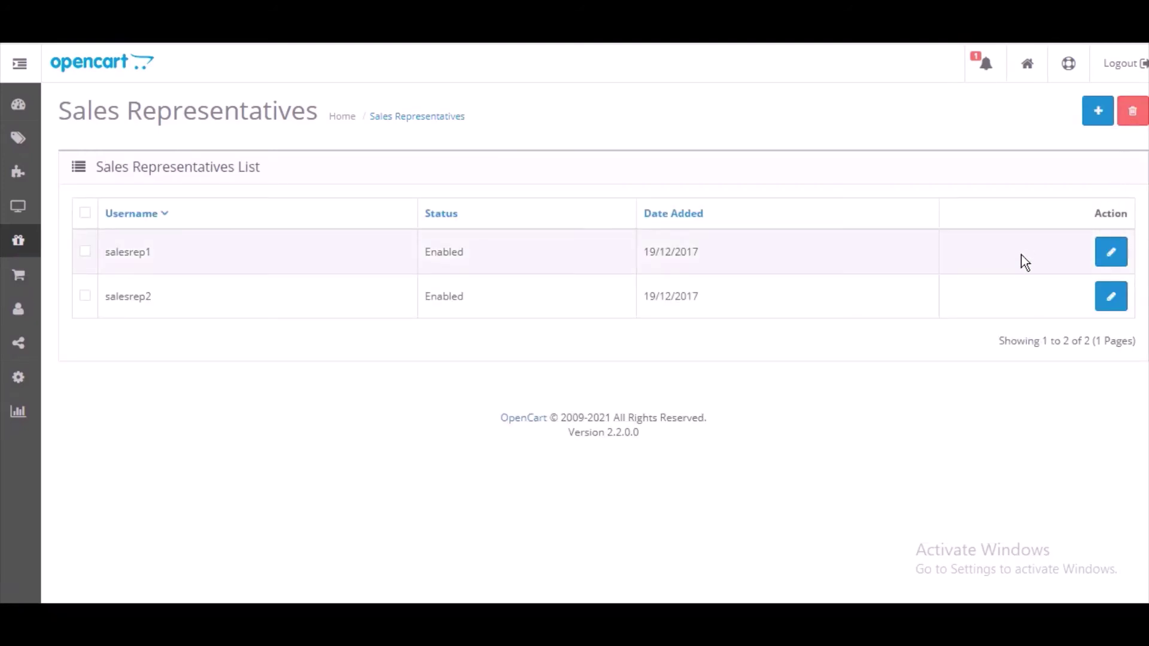
# Step: Open the first listed sales representative for editing and examine the status options, username, last name, e-mail and other account fields
pyautogui.click(1111, 252)
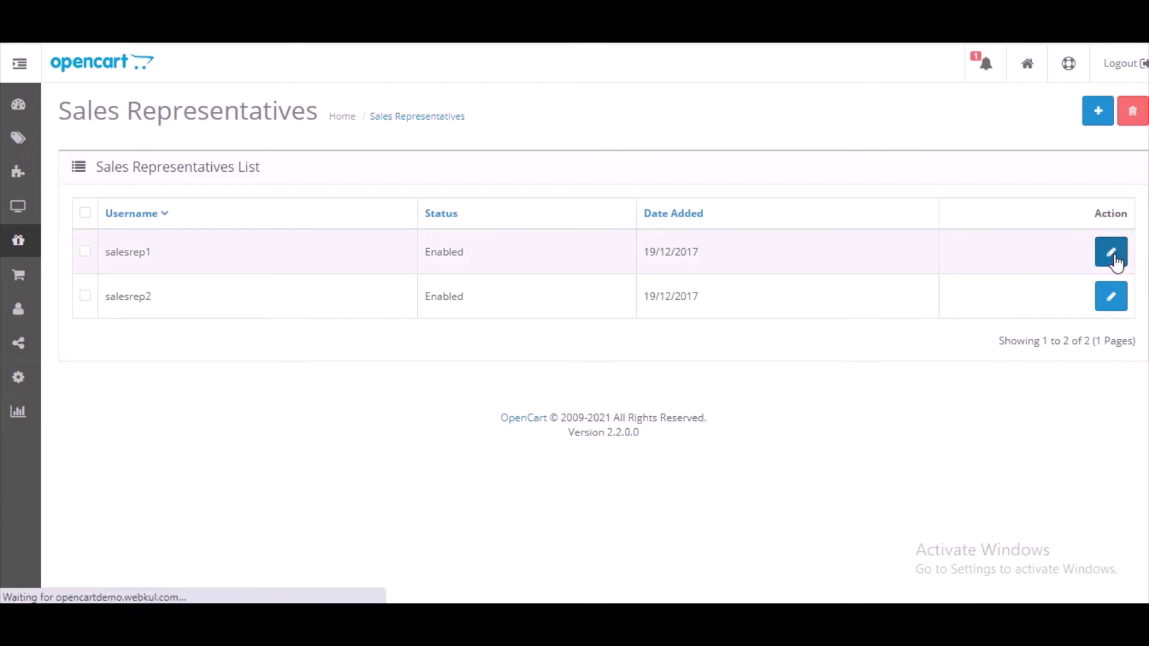
pyautogui.scroll(-4, 574, 323)
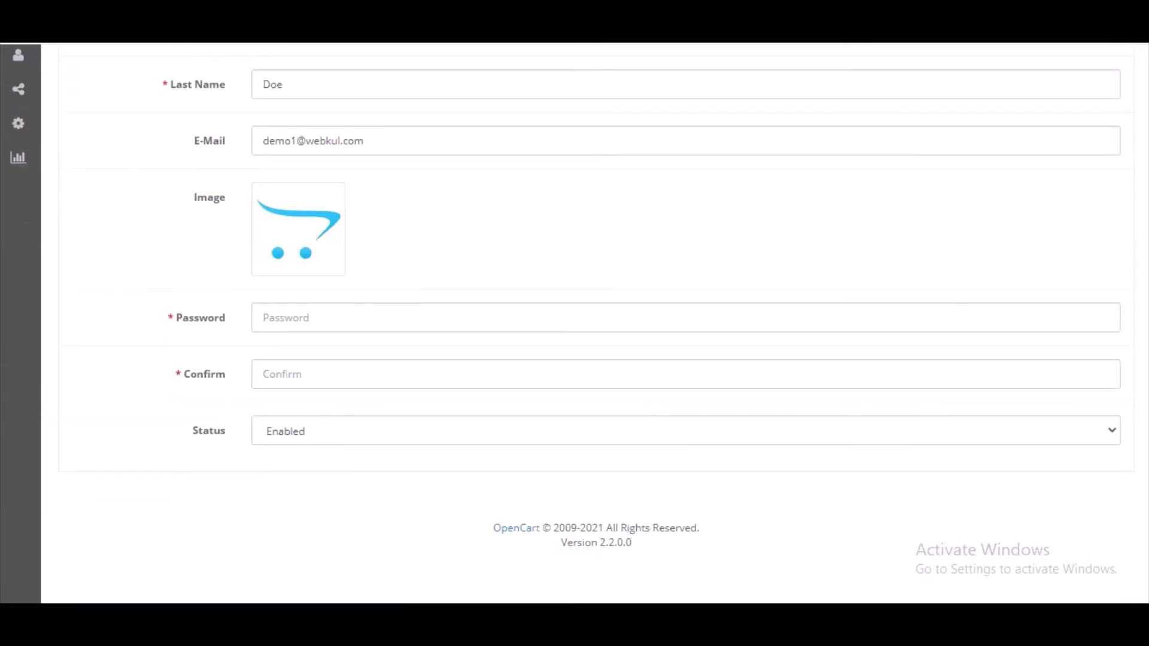
pyautogui.click(1111, 429)
pyautogui.click(1111, 429)
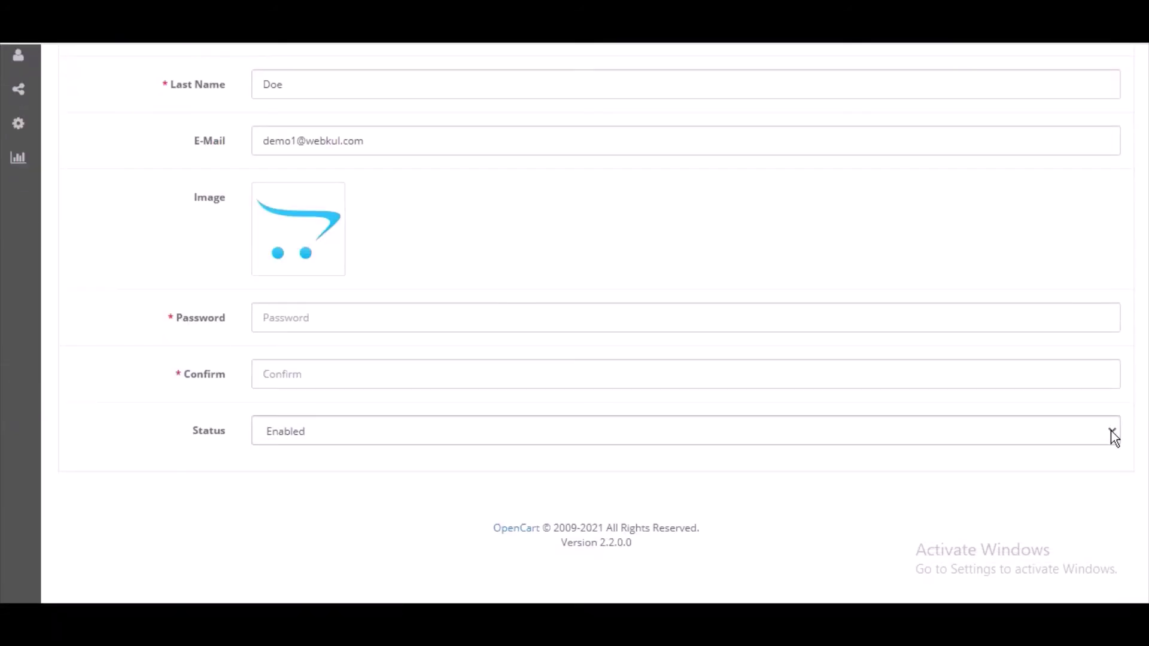
pyautogui.scroll(4, 767, 236)
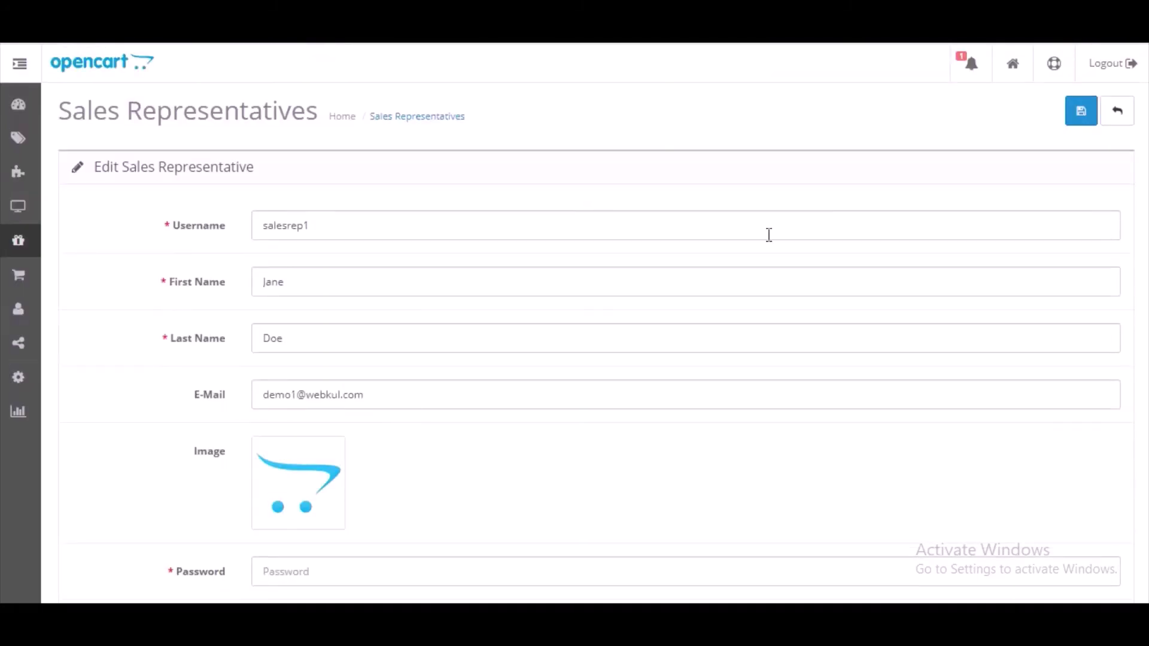
pyautogui.click(614, 338)
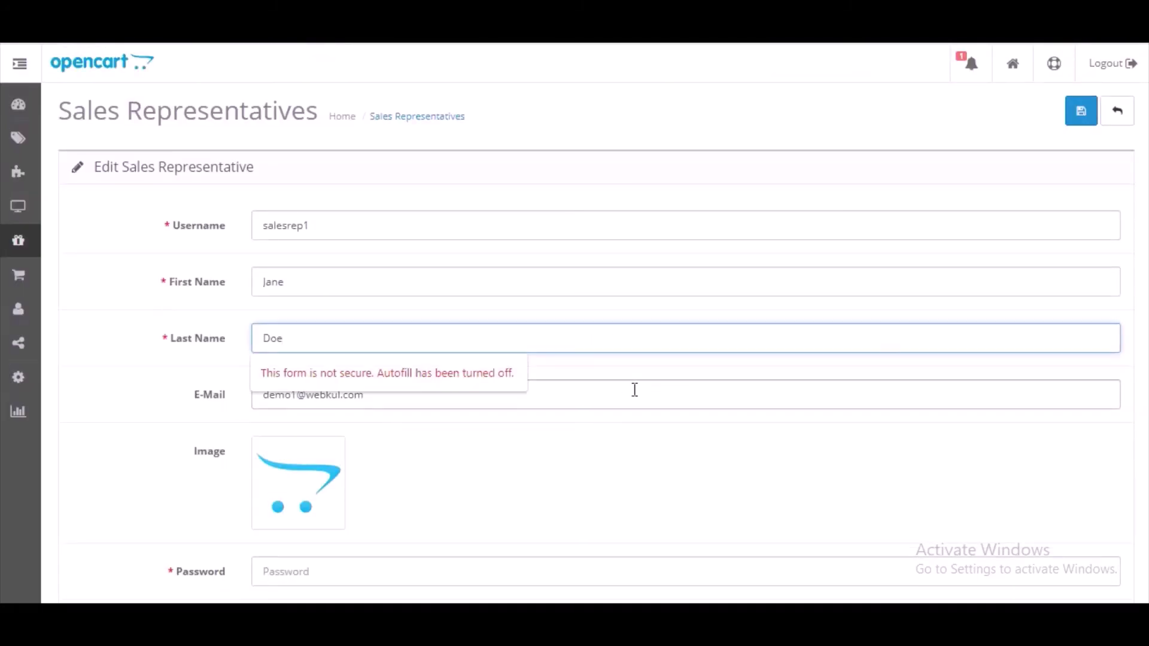
pyautogui.click(634, 390)
pyautogui.click(660, 227)
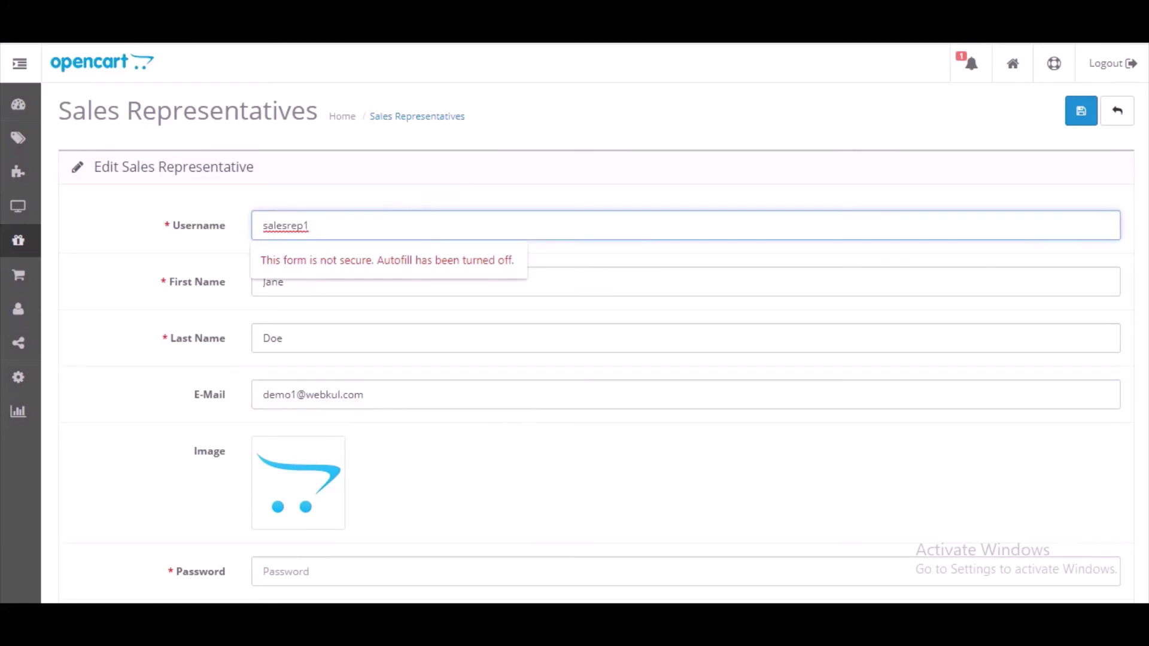
pyautogui.scroll(-3, 1108, 251)
pyautogui.scroll(3, 575, 324)
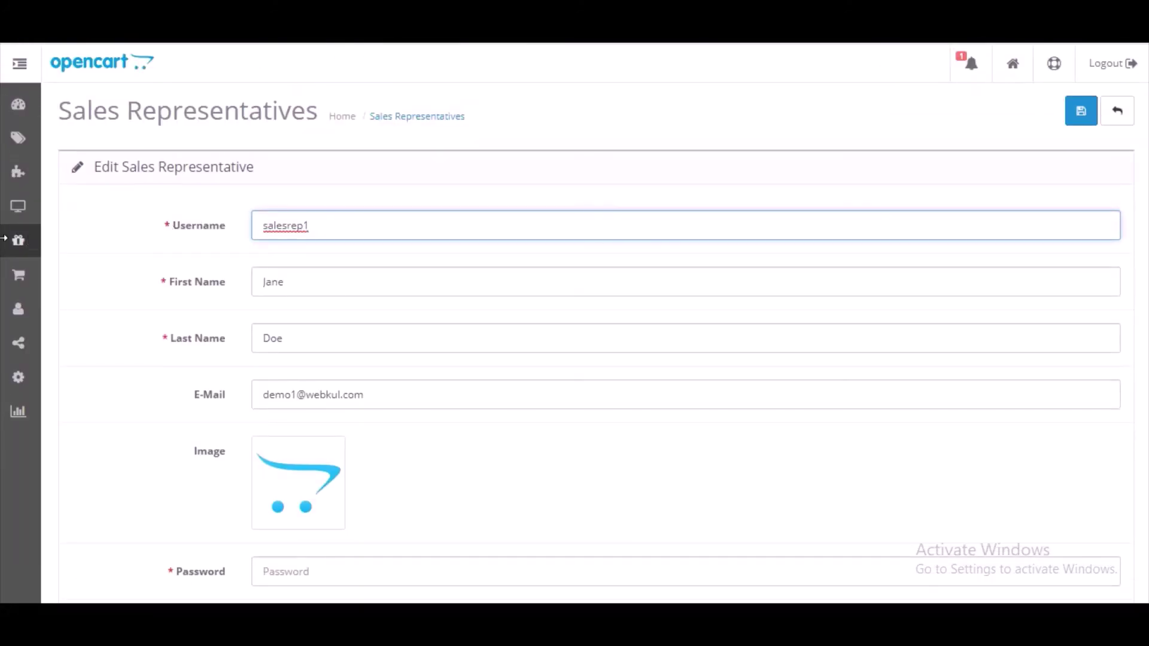
# Step: Open the Quotations list
pyautogui.click(18, 245)
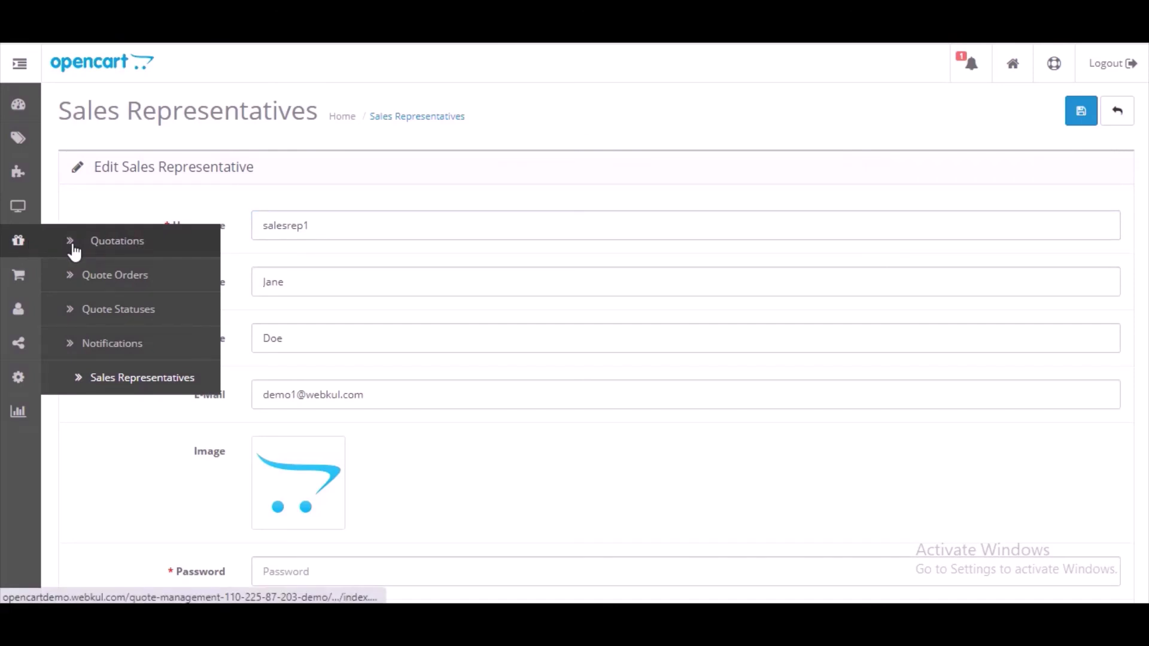